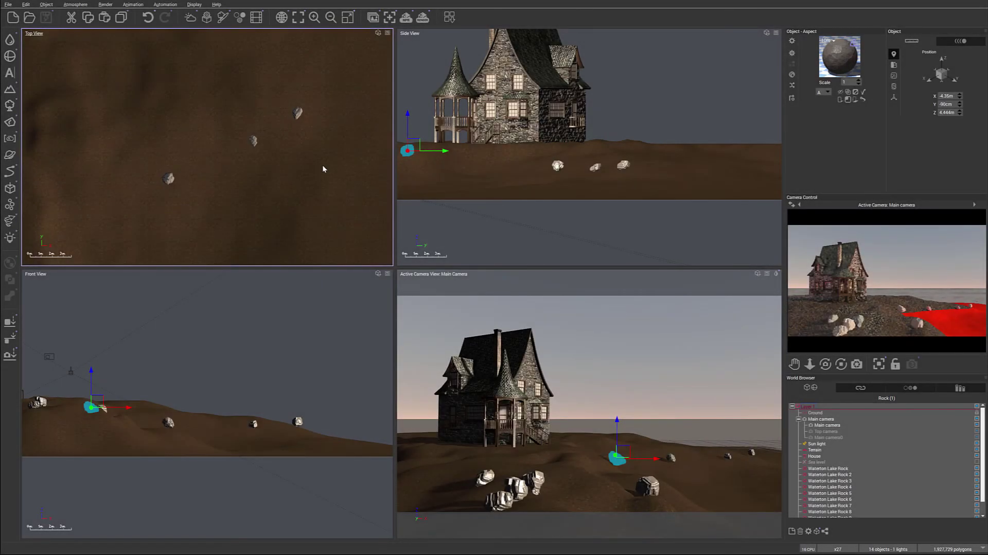
# Select Waterton Lake Rock 8 and enlarge it, shifting it up-right in the Top view
pyautogui.moveTo(322, 169)
pyautogui.mouseDown(button='right')
pyautogui.moveTo(236, 157)
pyautogui.moveTo(330, 156)
pyautogui.mouseUp(button='right')
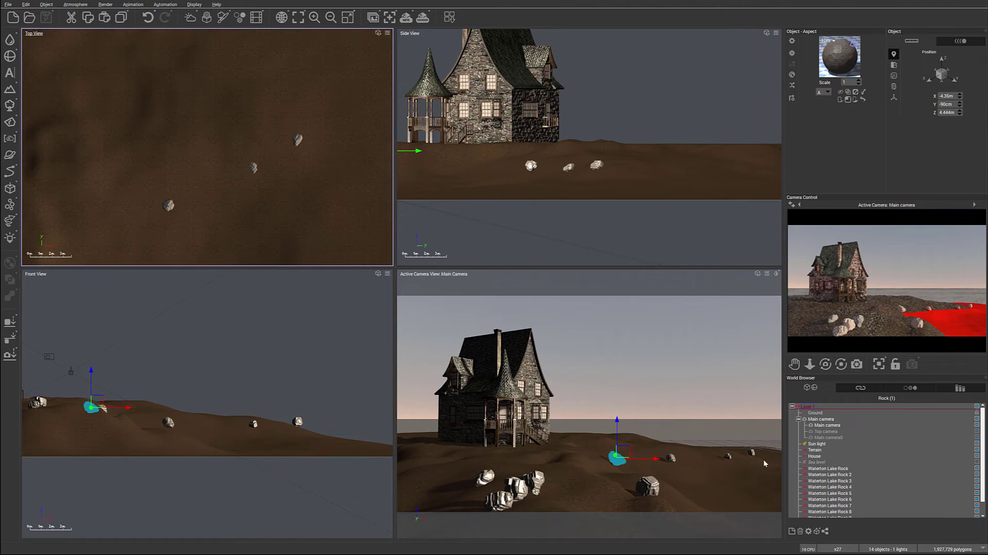
pyautogui.click(297, 140)
pyautogui.moveTo(306, 132); pyautogui.dragTo(333, 114)
# Sink Rock 8 lower into the shore ground, nudge it left, and add a new rock
pyautogui.click(302, 414)
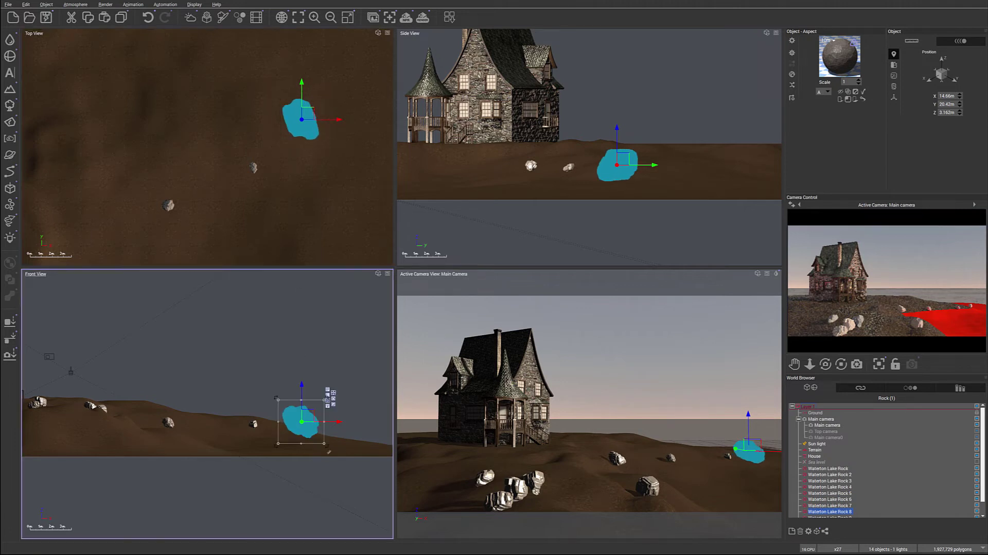
pyautogui.moveTo(306, 423); pyautogui.dragTo(307, 427)
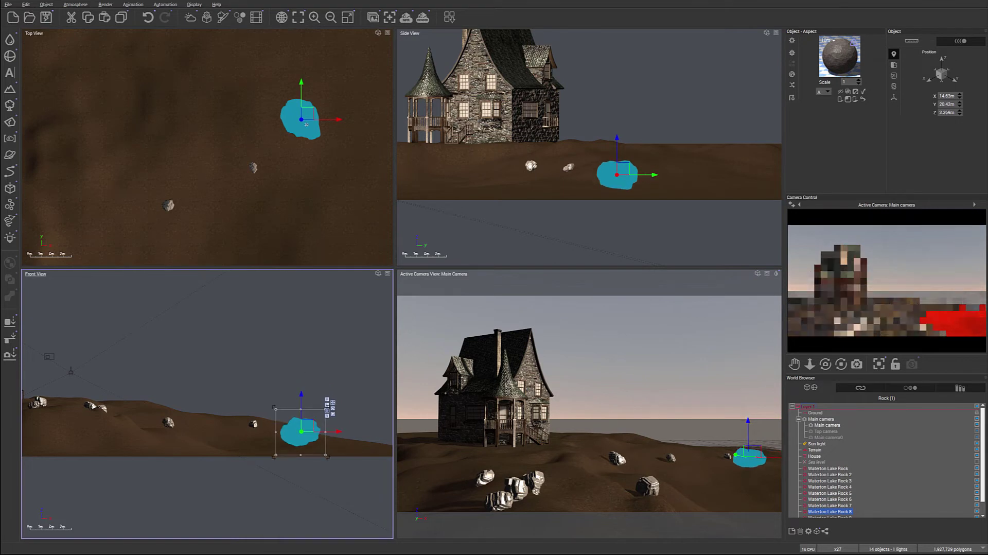
pyautogui.moveTo(306, 114); pyautogui.dragTo(303, 114)
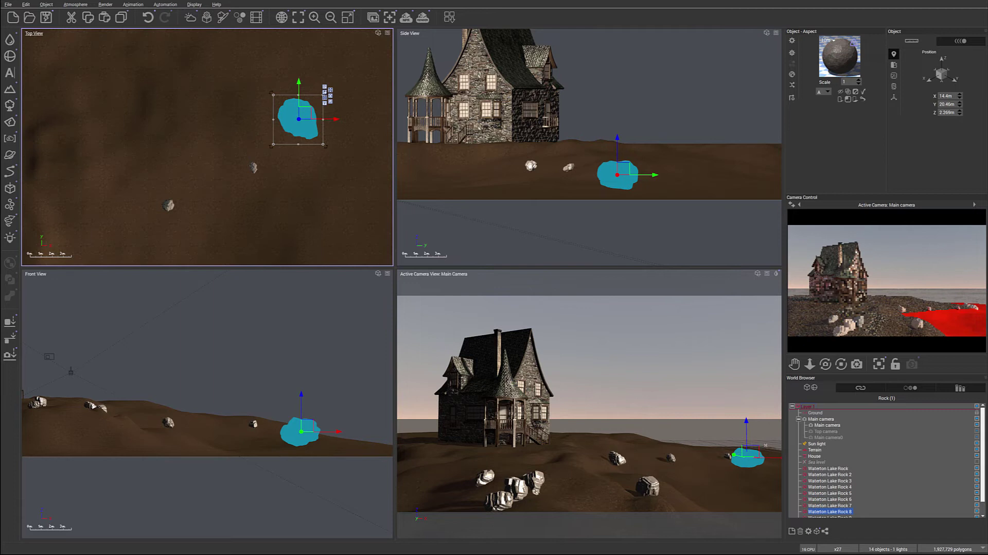
pyautogui.moveTo(347, 150); pyautogui.dragTo(294, 187, button='right')
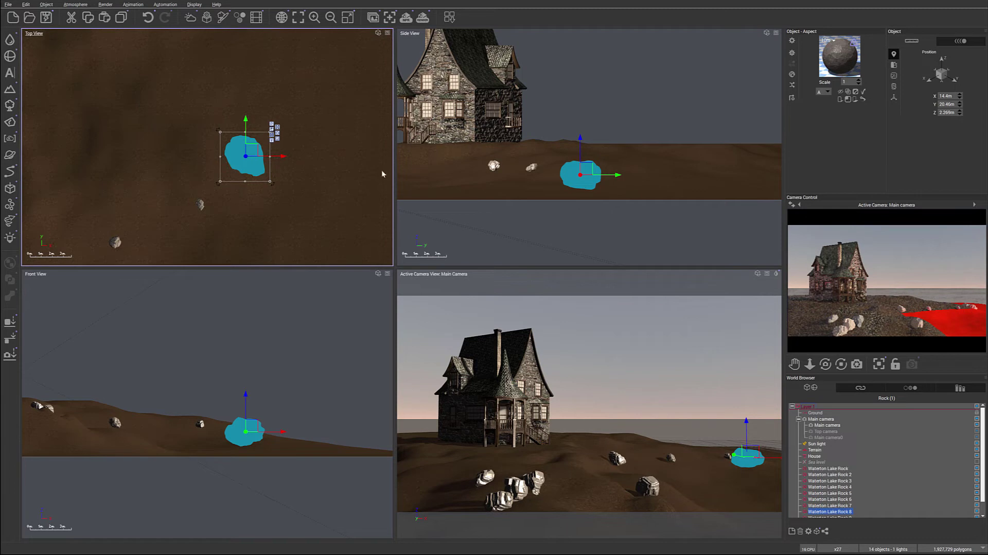
pyautogui.click(10, 123)
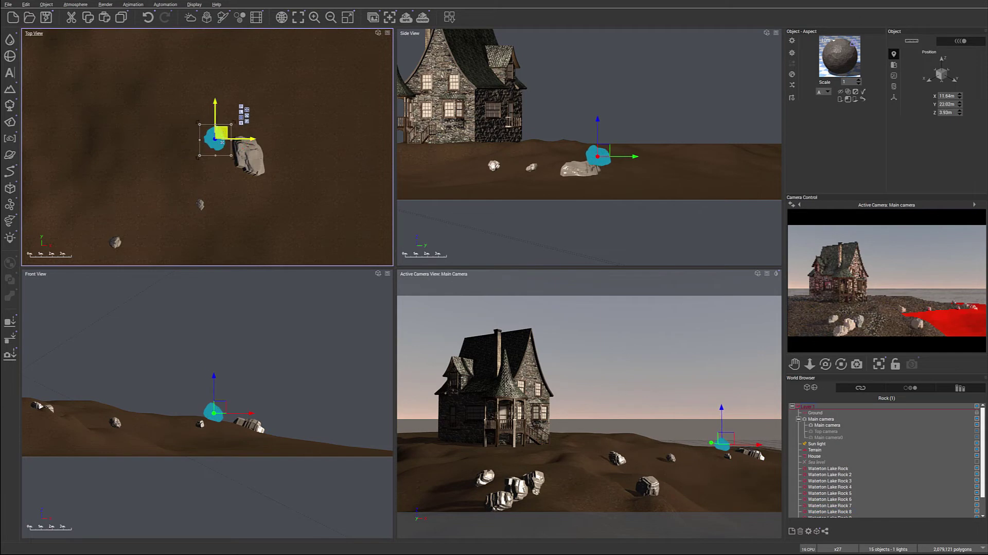
# Bed the new rock on the big rock, then add a second rock at X 10.91, Y 17.52, Z 3.052 m
pyautogui.moveTo(215, 142); pyautogui.dragTo(240, 164)
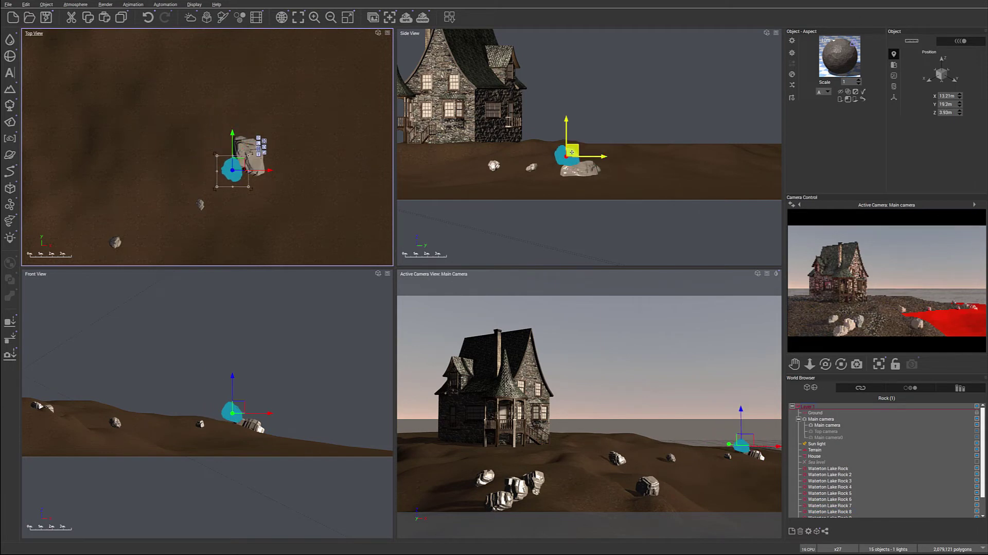
pyautogui.moveTo(572, 155); pyautogui.dragTo(573, 165)
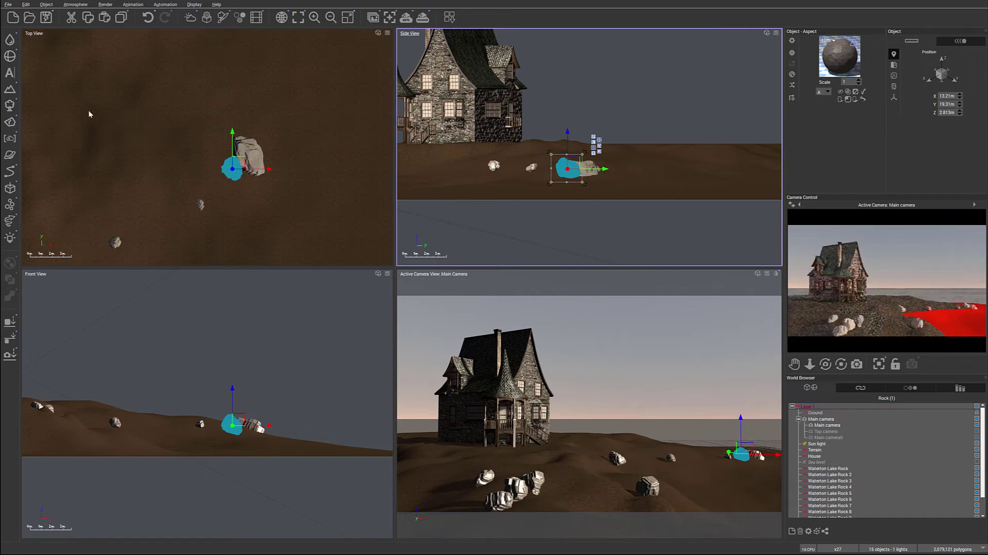
pyautogui.click(10, 122)
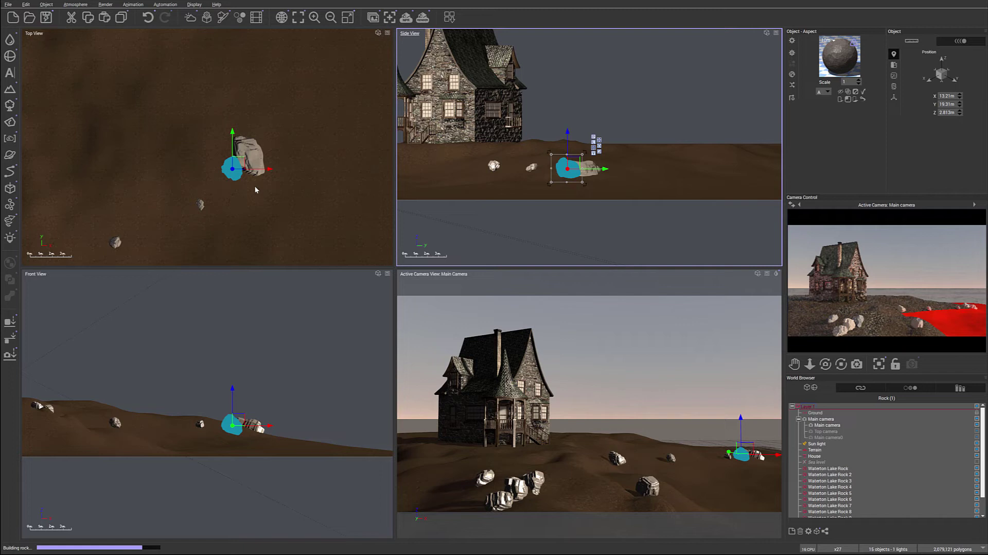
pyautogui.moveTo(215, 143); pyautogui.dragTo(230, 178)
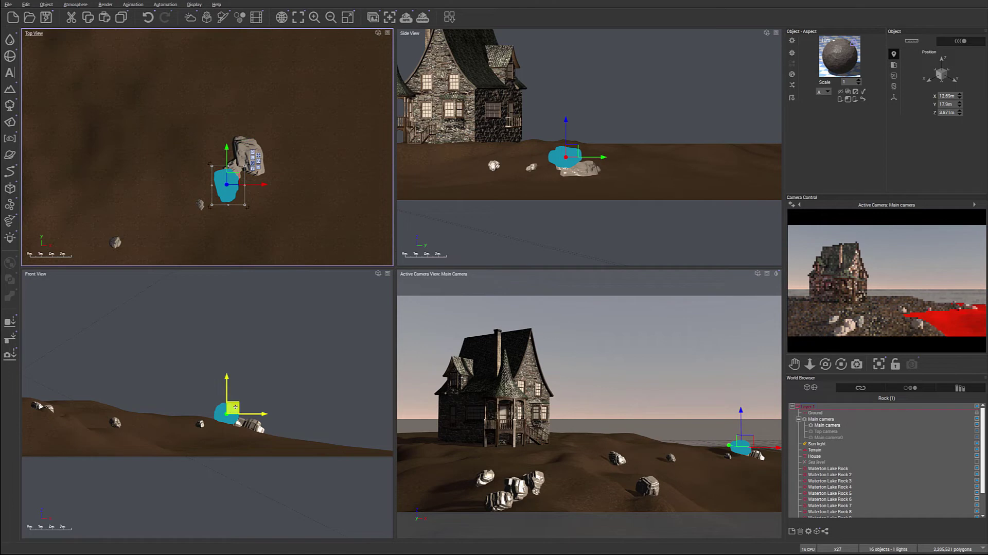
pyautogui.moveTo(233, 406); pyautogui.dragTo(238, 416)
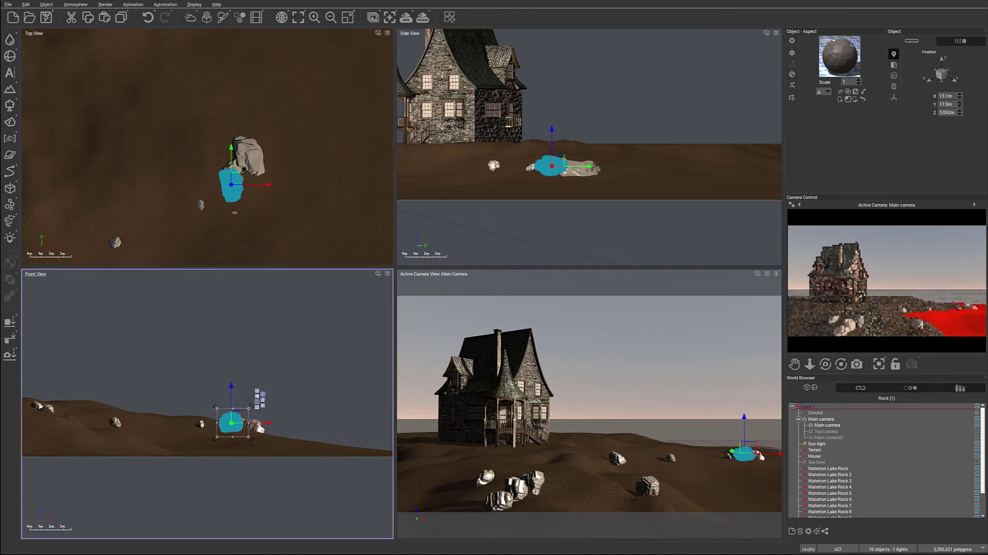
pyautogui.moveTo(234, 179); pyautogui.dragTo(210, 179)
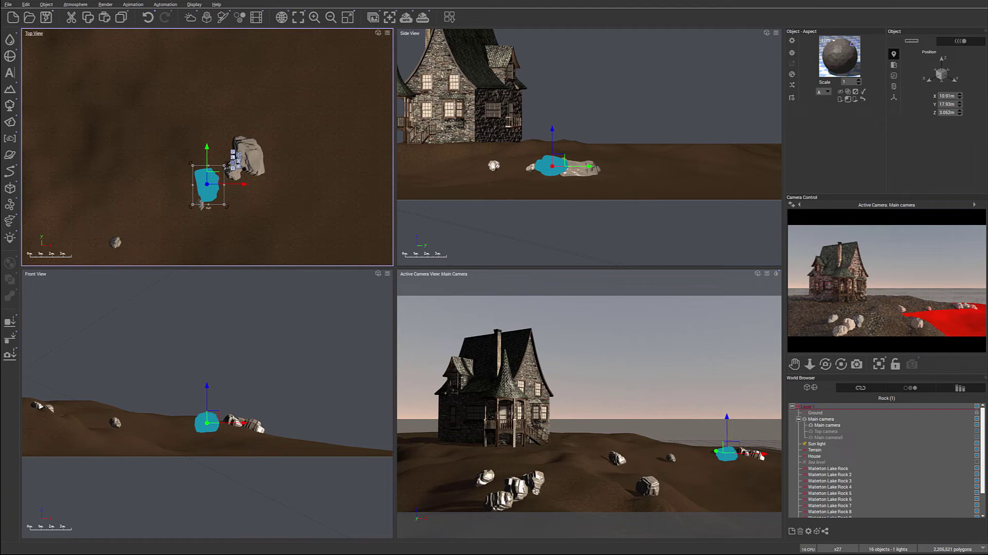
# Frame the views on the Terrain and then on Waterton Lake Rock
pyautogui.click(192, 214)
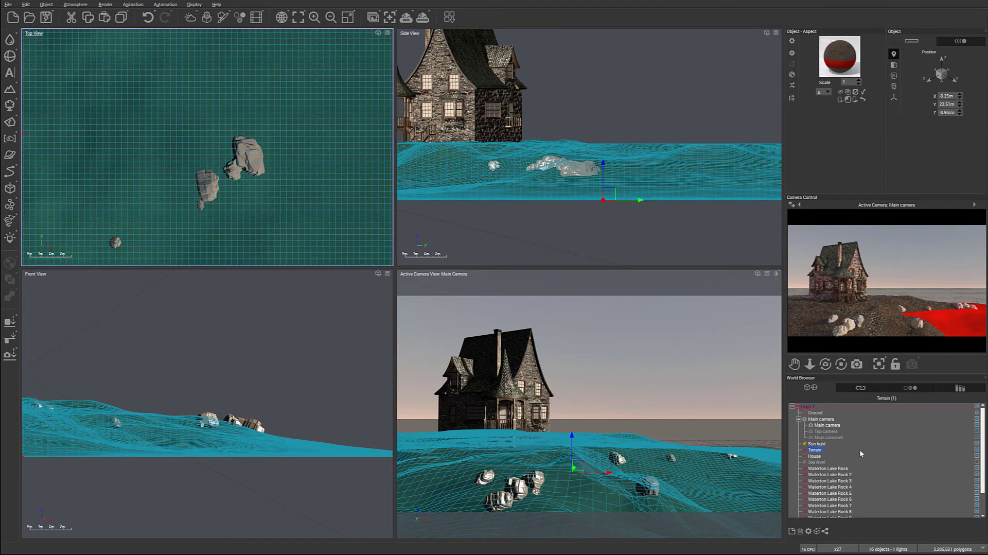
pyautogui.hotkey('ctrl', 'f')
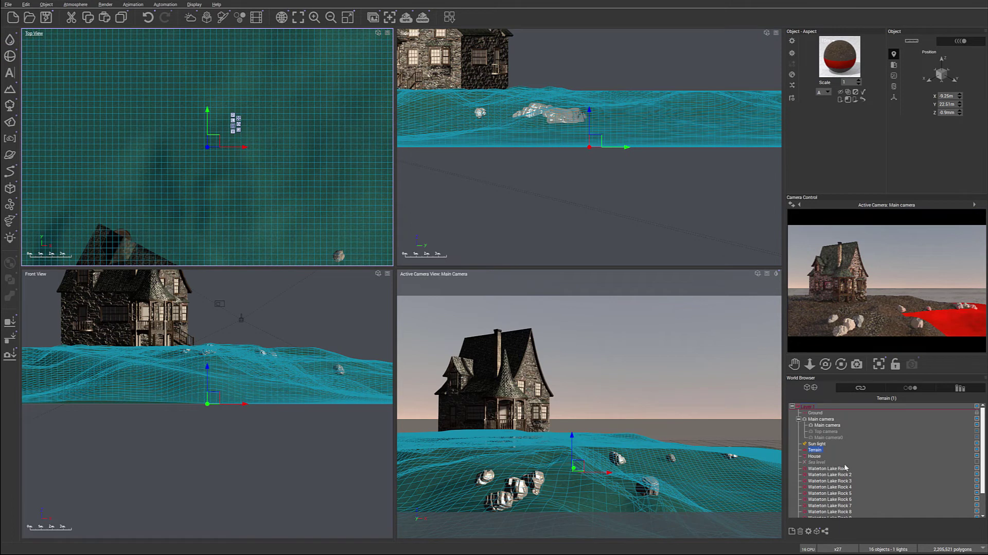
pyautogui.click(826, 469)
pyautogui.hotkey('ctrl', 'f')
pyautogui.scroll(6, 270, 109)
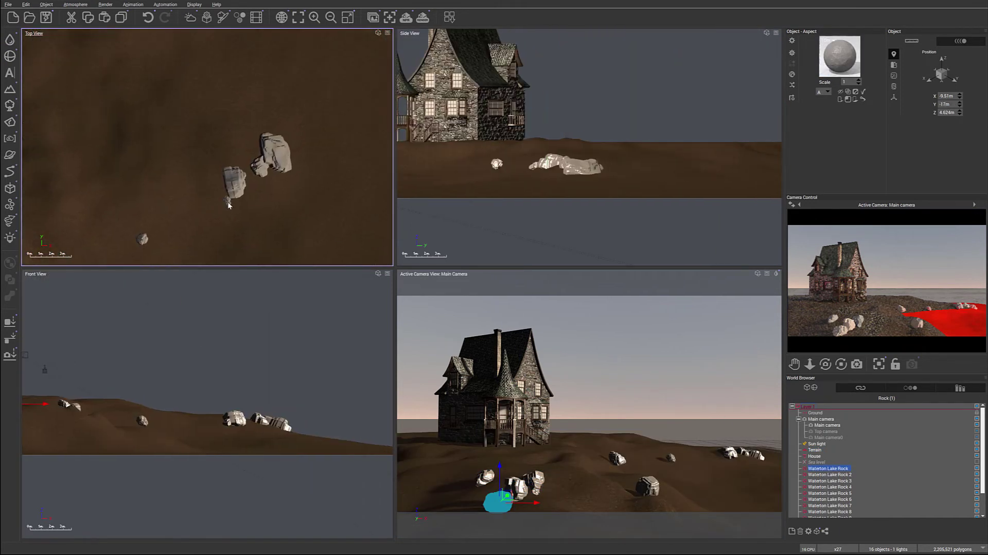
# Move Waterton Lake Rock 7 into the cluster, lower it, and drag a copy down-left
pyautogui.click(227, 202)
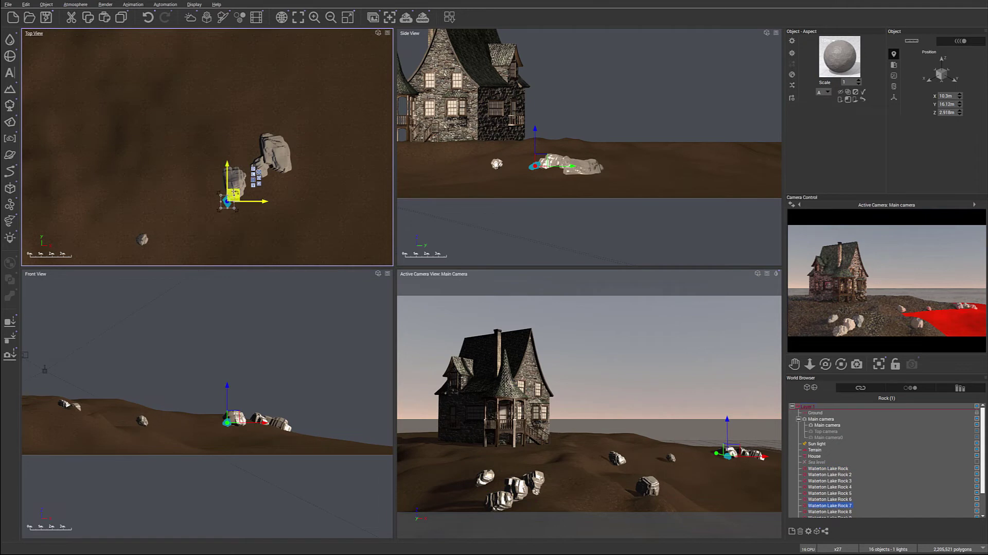
pyautogui.moveTo(235, 193); pyautogui.dragTo(260, 180)
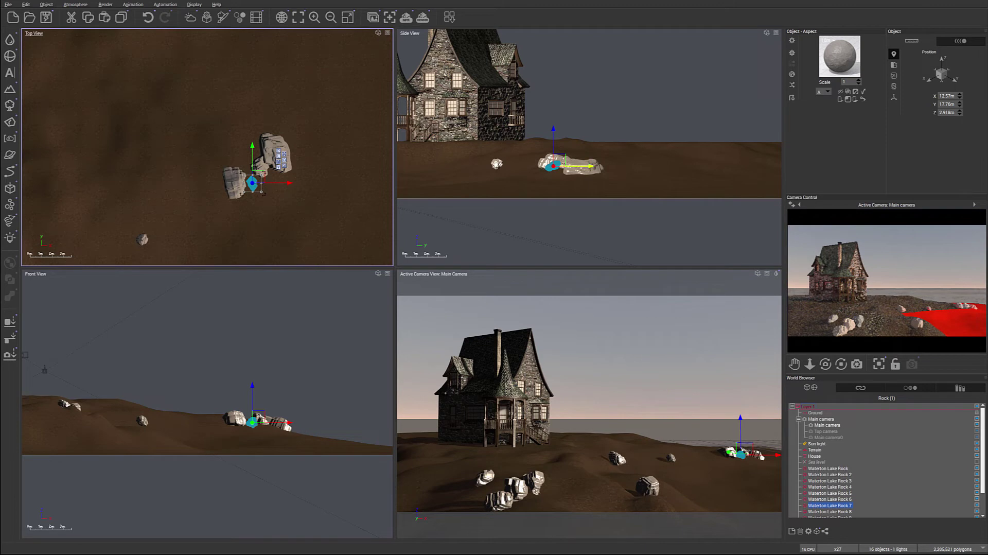
pyautogui.moveTo(560, 158); pyautogui.dragTo(563, 157)
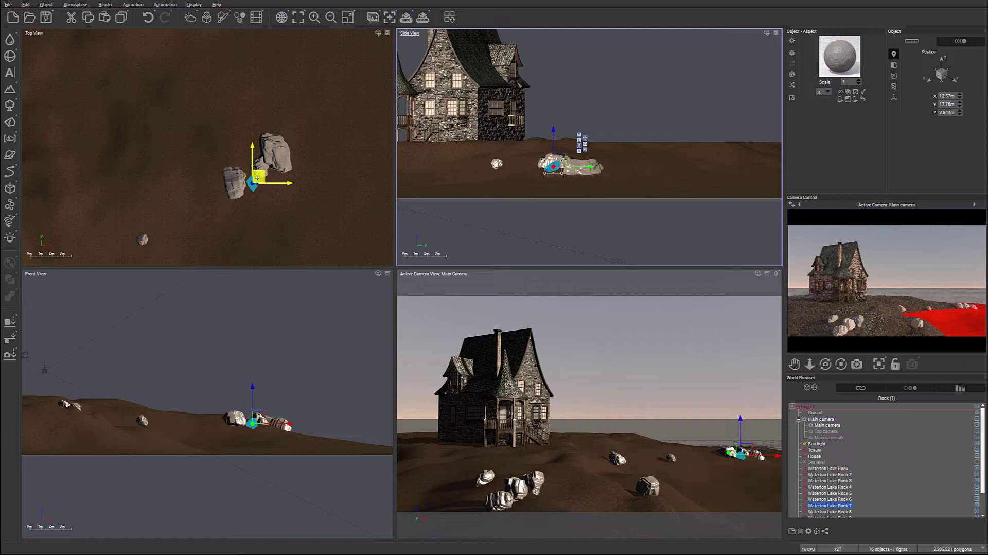
pyautogui.moveTo(258, 177); pyautogui.dragTo(211, 200)
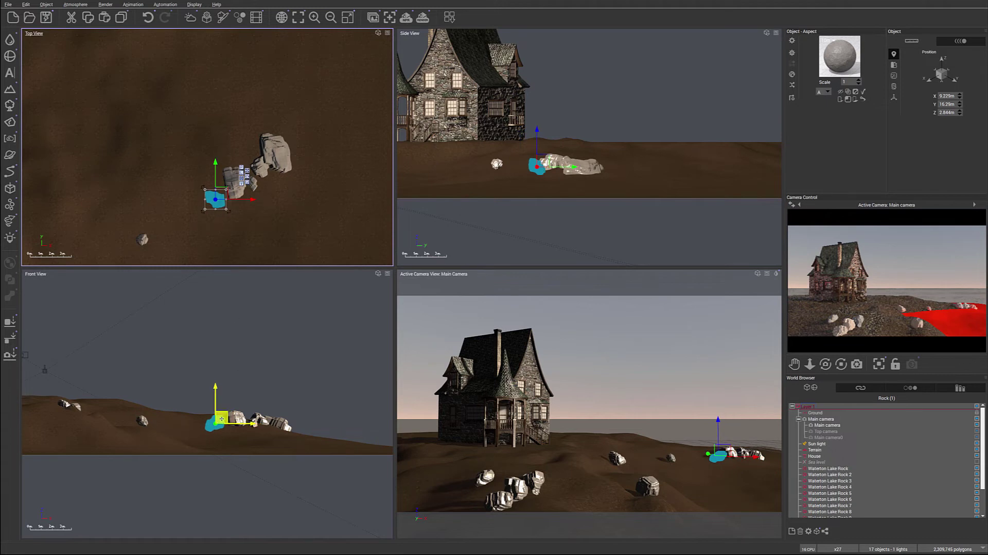
# Lower the first copy, then add another copy raised onto the cluster at X 11.8, Y 20.56, Z 3.342 m
pyautogui.click(238, 398)
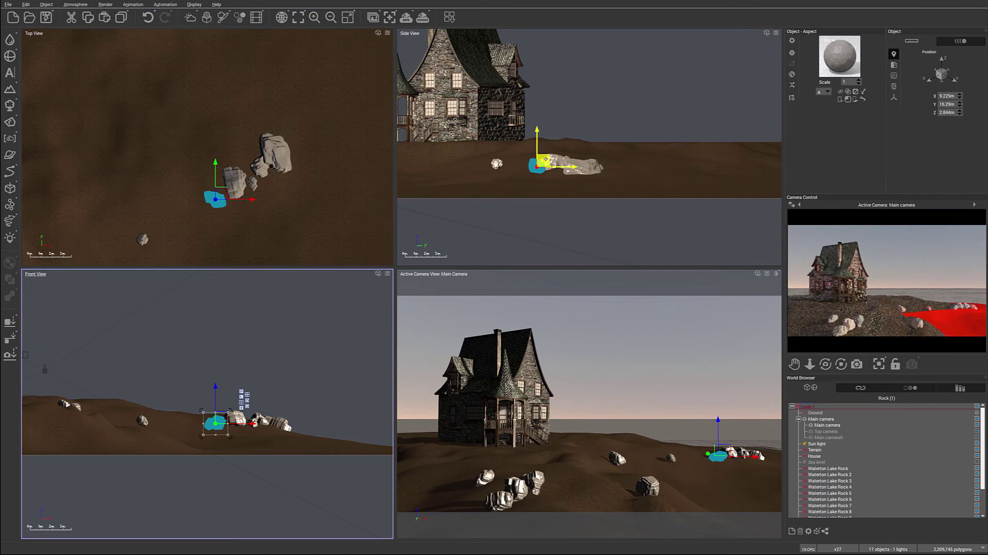
pyautogui.moveTo(545, 160); pyautogui.dragTo(547, 162)
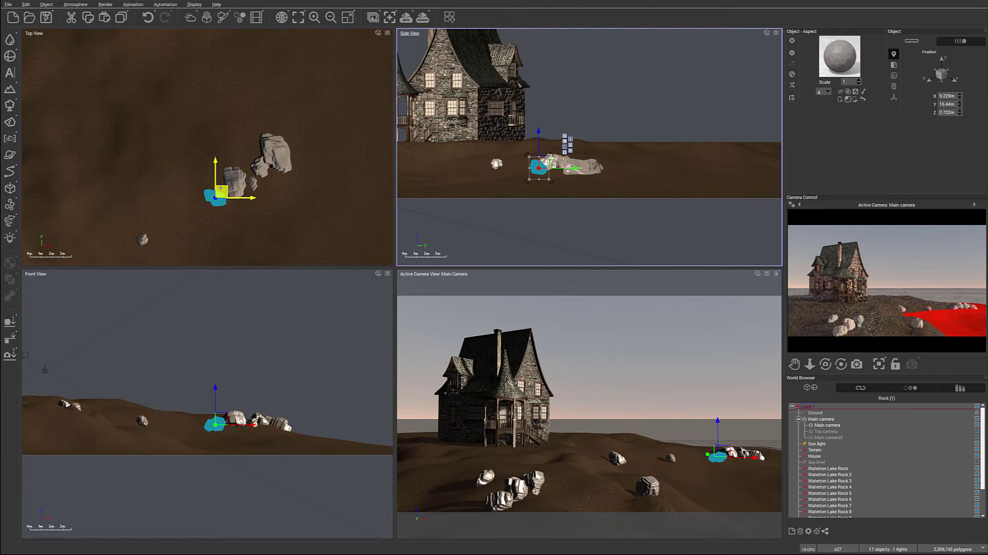
pyautogui.moveTo(220, 189); pyautogui.dragTo(254, 143)
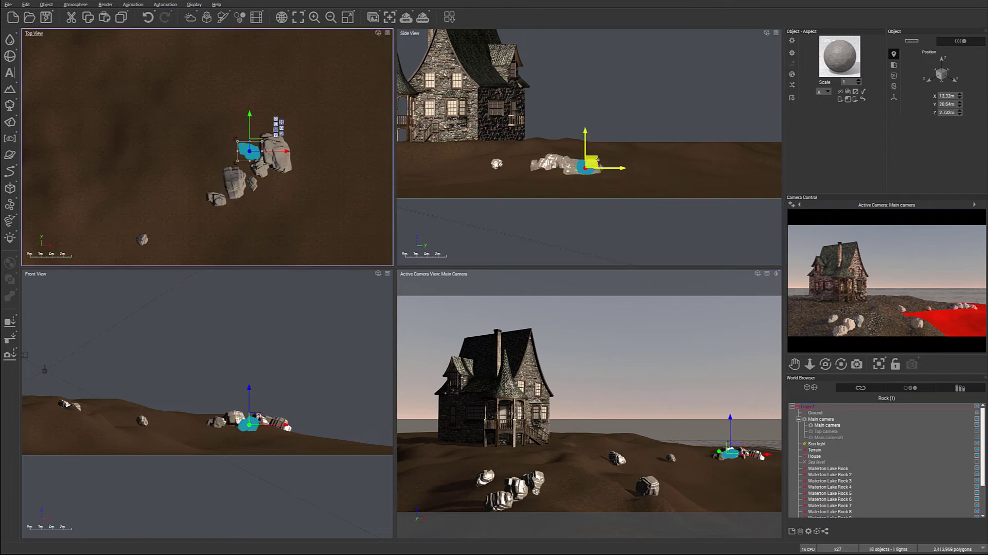
pyautogui.moveTo(591, 163); pyautogui.dragTo(598, 156)
pyautogui.moveTo(239, 138); pyautogui.dragTo(336, 161)
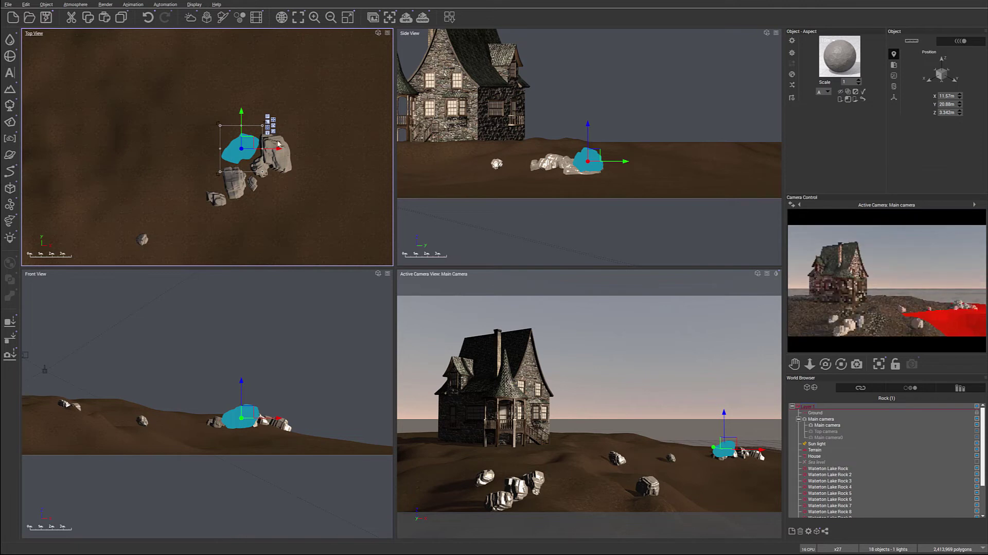
pyautogui.moveTo(278, 144); pyautogui.dragTo(281, 147)
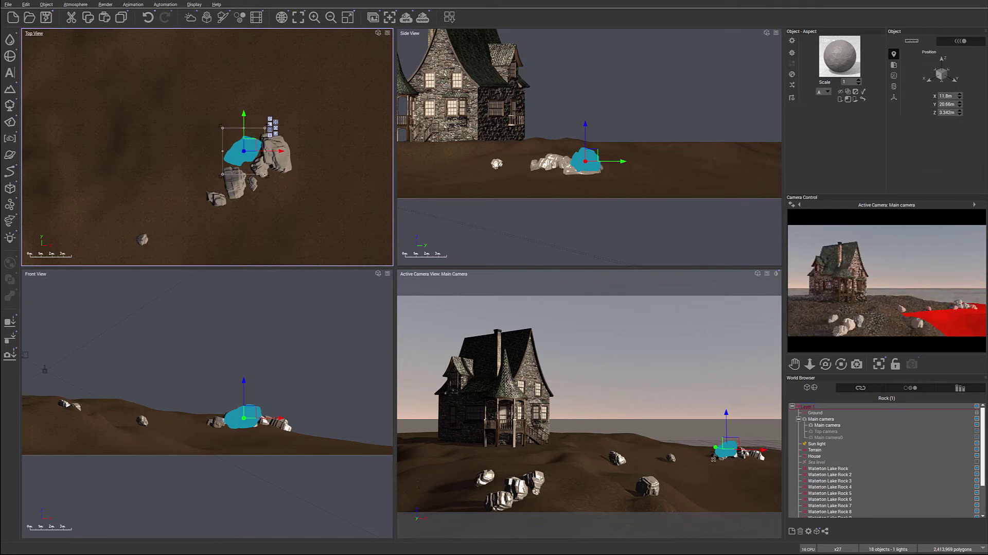
pyautogui.moveTo(227, 242); pyautogui.dragTo(302, 182, button='right')
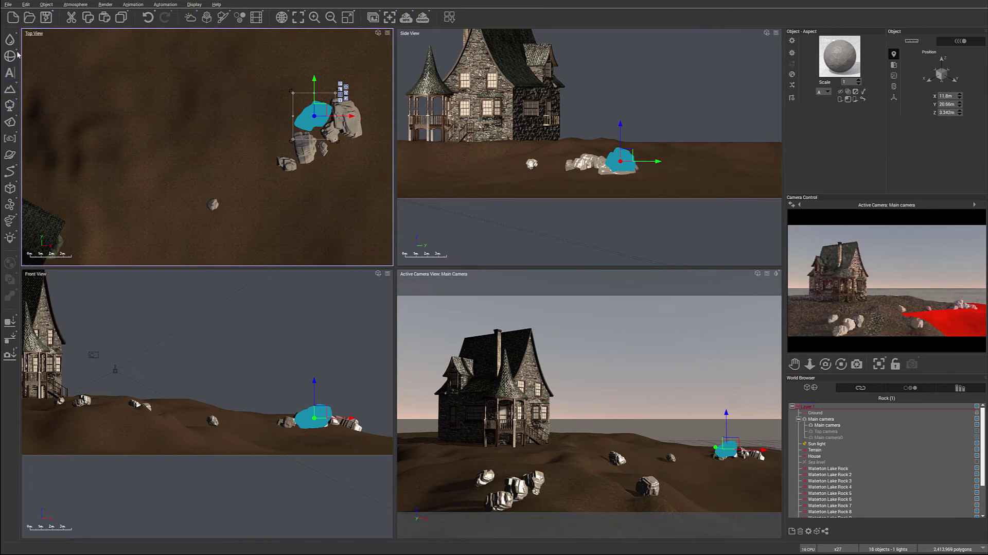
# Add a new rock, move it toward the cluster, and lower it onto the ground
pyautogui.click(9, 139)
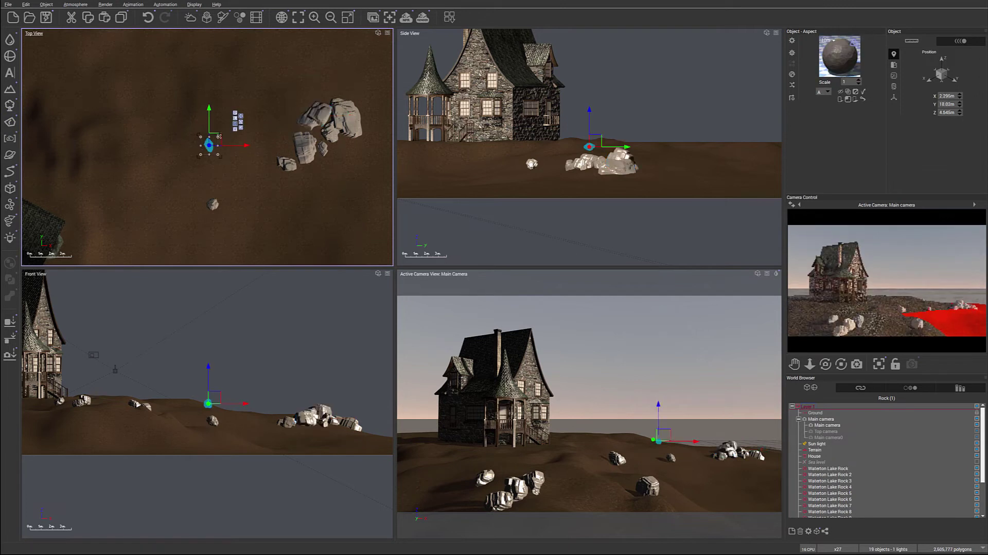
pyautogui.moveTo(219, 136); pyautogui.dragTo(278, 174)
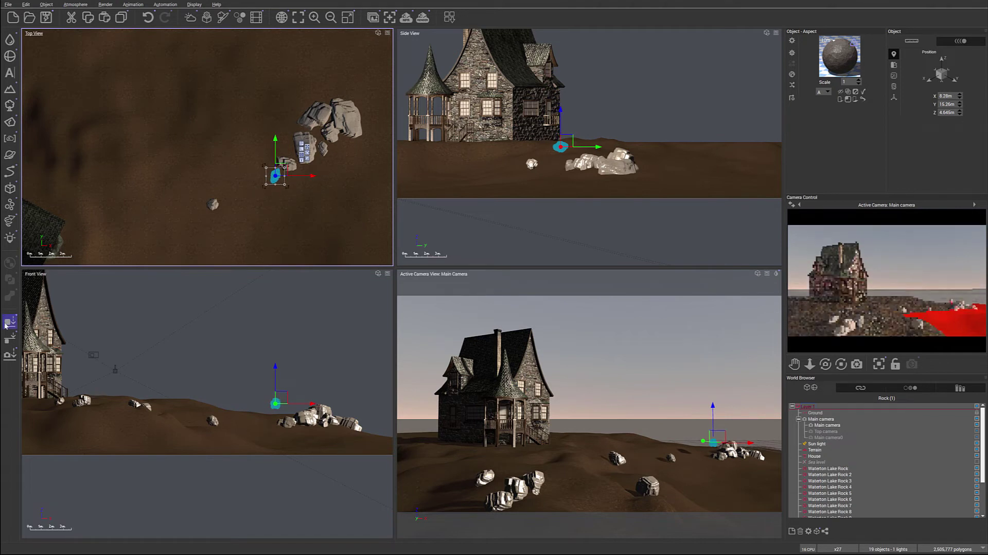
pyautogui.moveTo(561, 110); pyautogui.dragTo(560, 130)
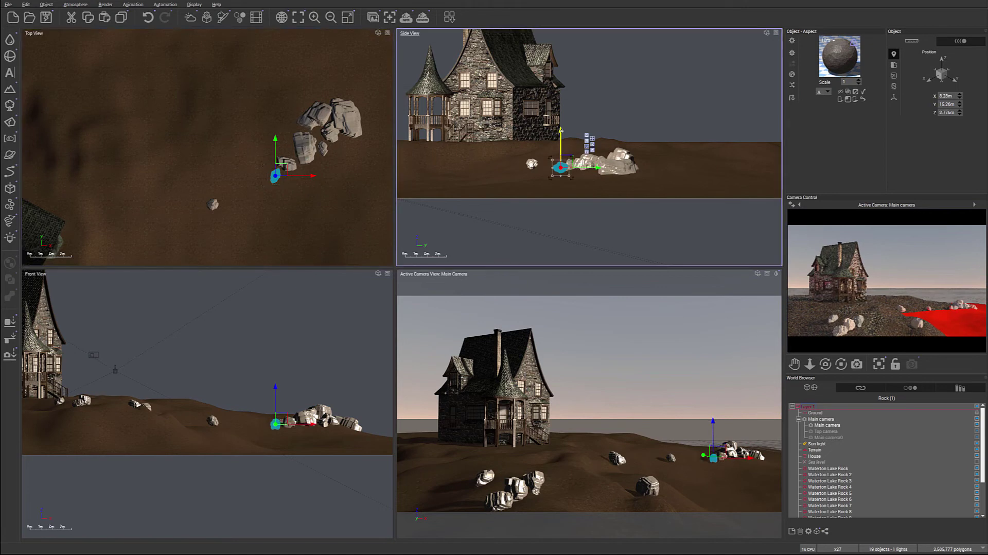
# Duplicate the small shore rock and sink the copy beside the pile at X 14.1, Y 13.19, Z 1.628 m
pyautogui.click(212, 204)
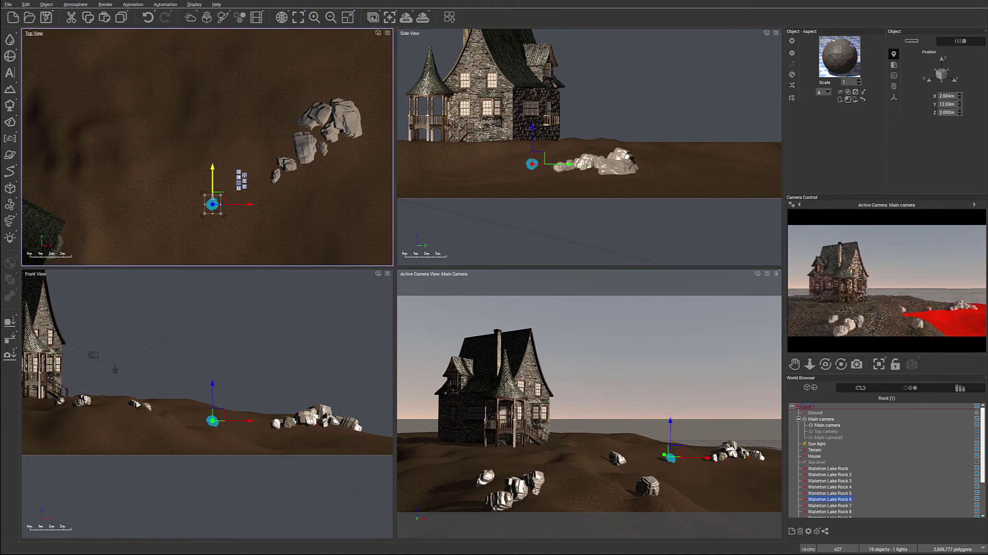
pyautogui.keyDown('alt'); pyautogui.moveTo(213, 204); pyautogui.dragTo(378, 207); pyautogui.keyUp('alt')
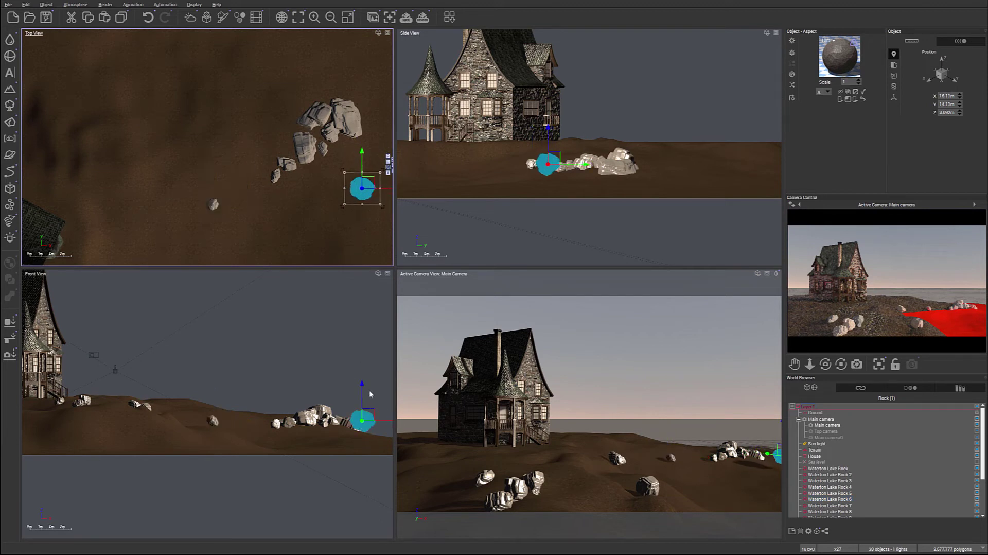
pyautogui.click(366, 422)
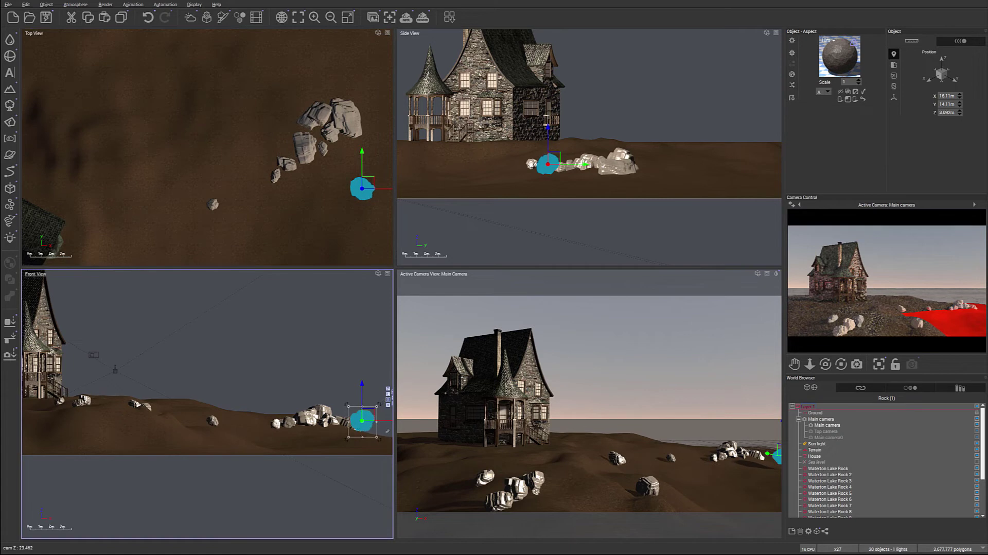
pyautogui.moveTo(362, 188); pyautogui.dragTo(359, 170)
pyautogui.click(568, 160)
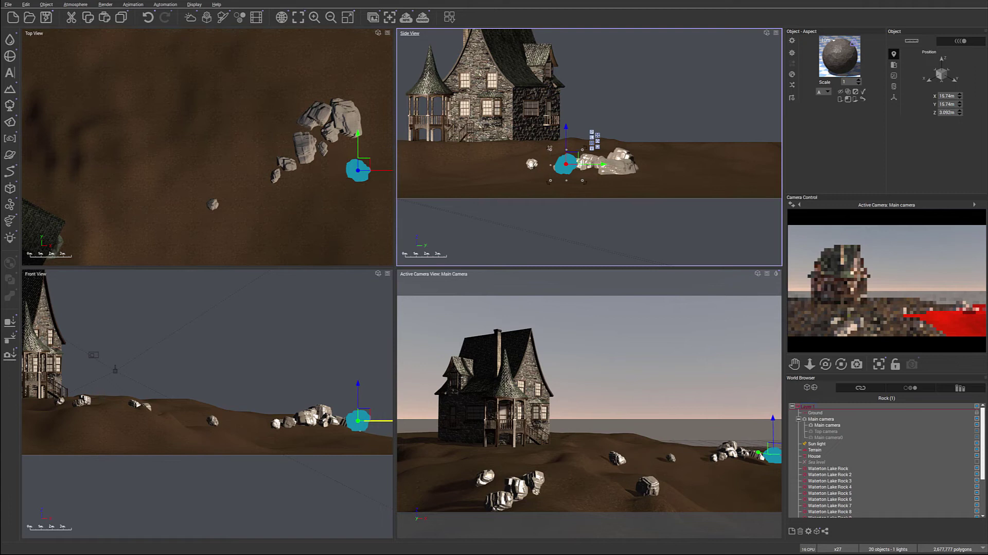
pyautogui.moveTo(575, 157); pyautogui.dragTo(577, 173)
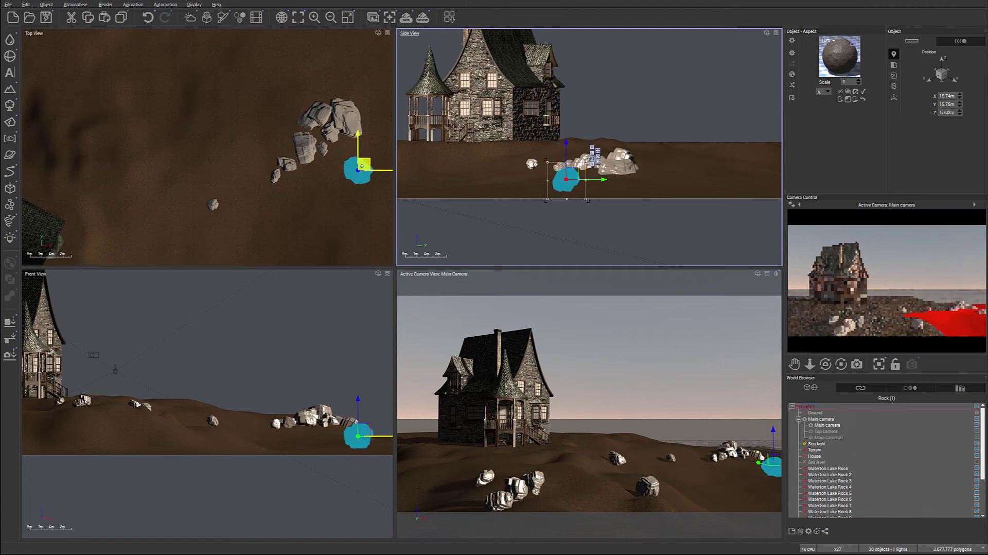
pyautogui.moveTo(362, 166); pyautogui.dragTo(345, 197)
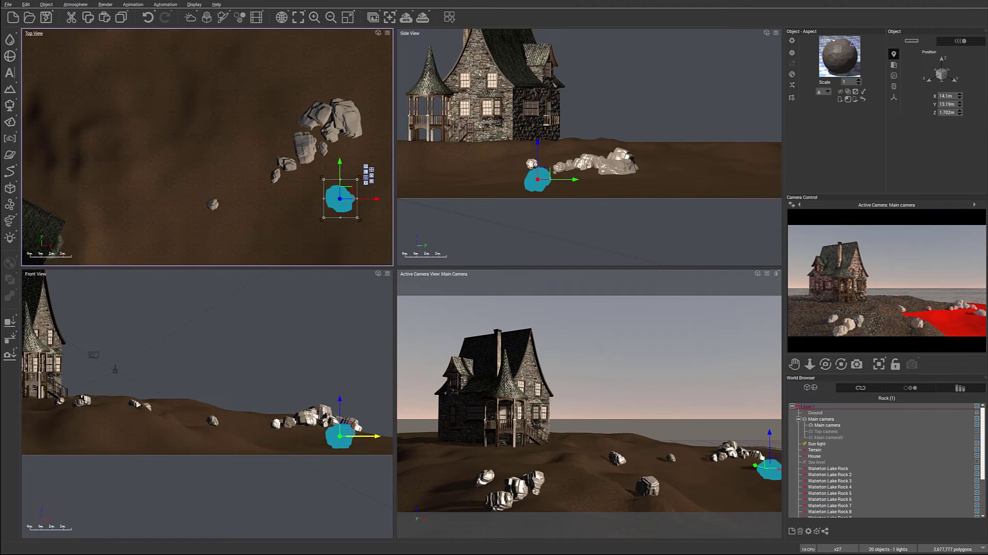
pyautogui.moveTo(541, 177); pyautogui.dragTo(542, 178)
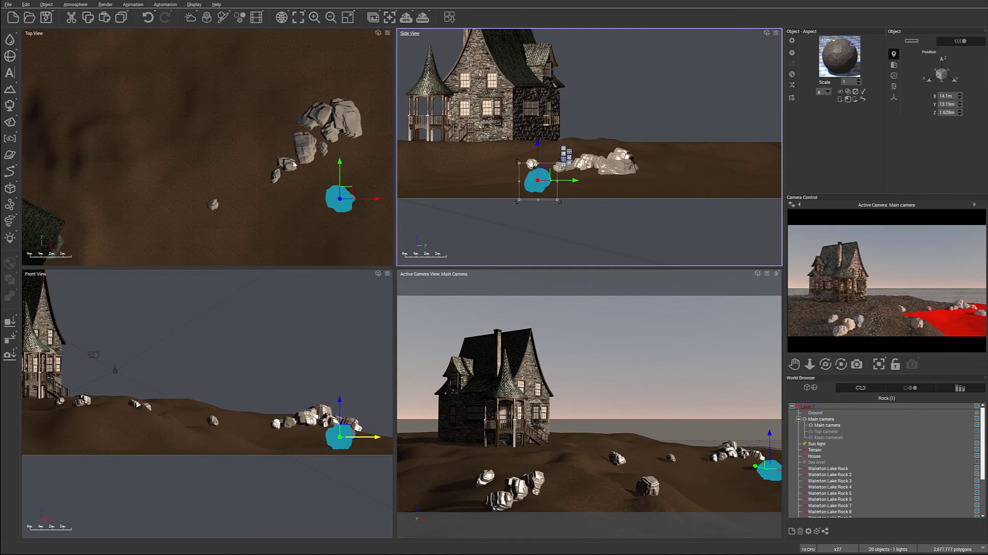
pyautogui.click(212, 206)
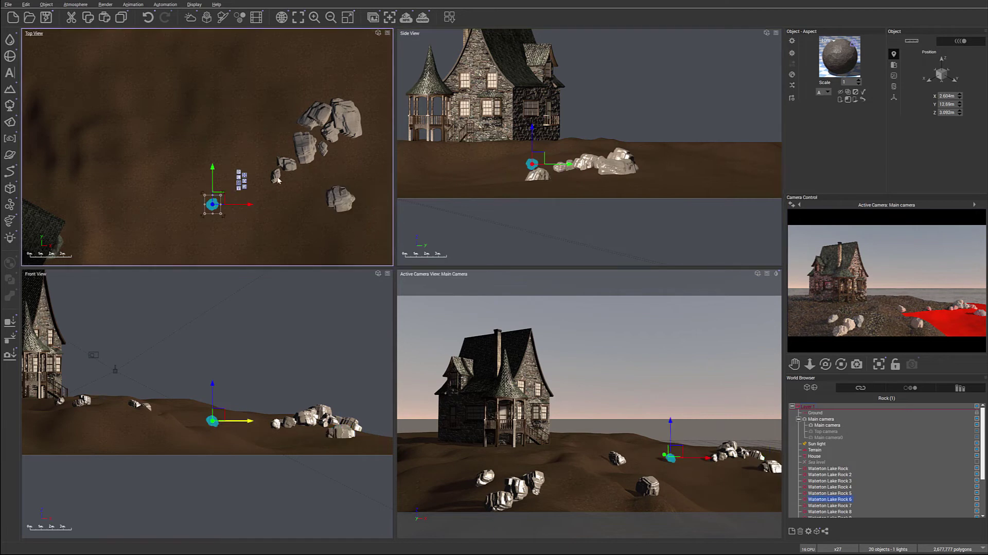
# Duplicate the rock onto the shore pile and lower the copy into the ground
pyautogui.moveTo(283, 211); pyautogui.dragTo(310, 144, button='right')
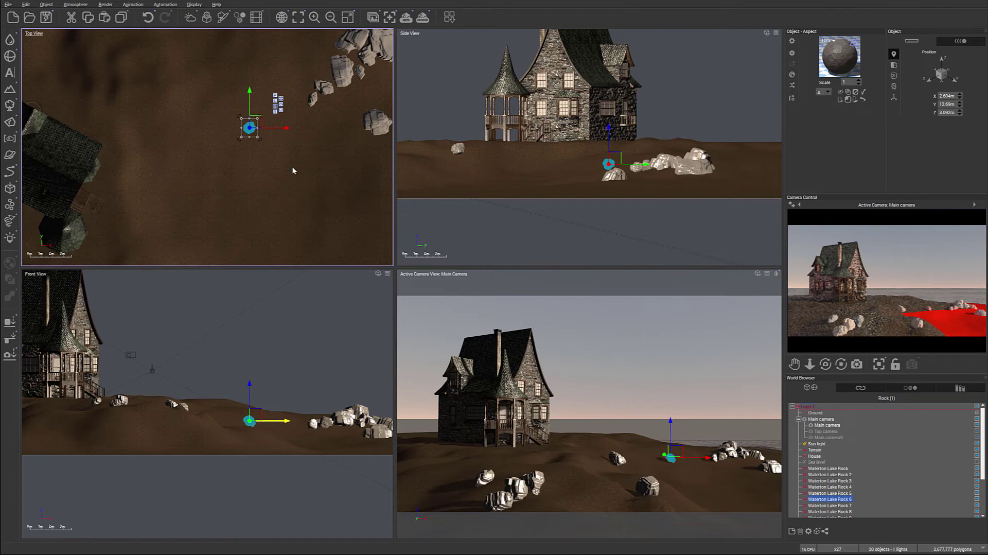
pyautogui.moveTo(292, 171); pyautogui.dragTo(310, 206, button='right')
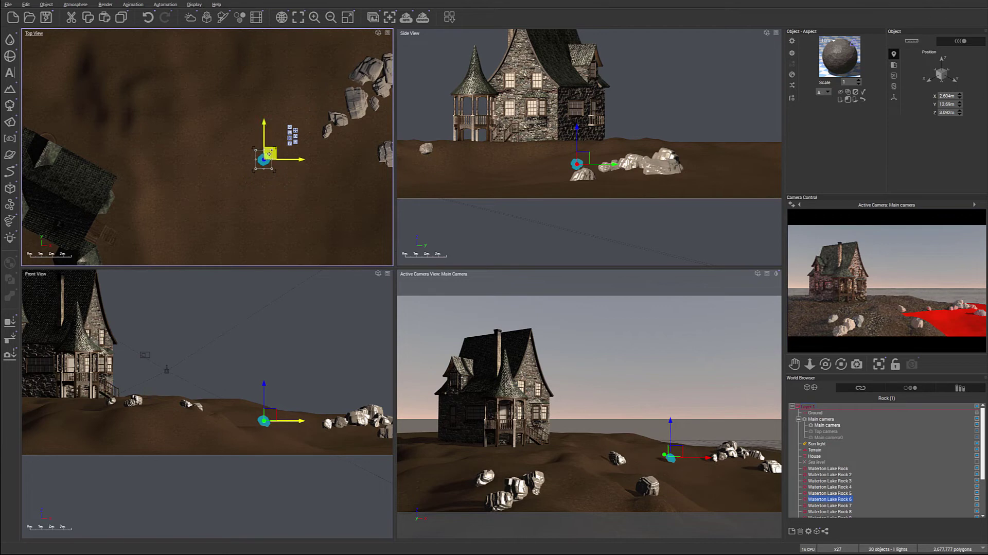
pyautogui.keyDown('ctrl'); pyautogui.moveTo(269, 153); pyautogui.dragTo(365, 118); pyautogui.keyUp('ctrl')
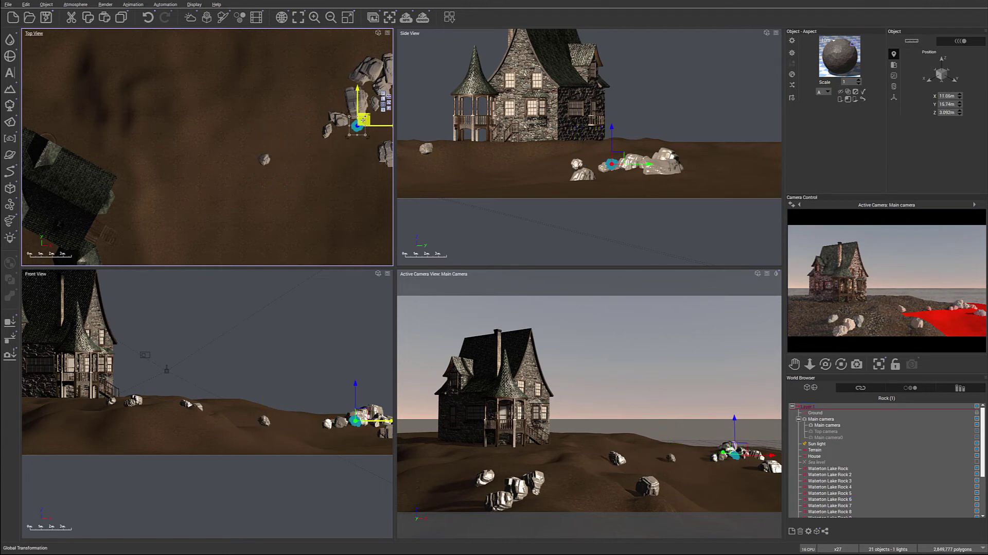
pyautogui.moveTo(616, 158); pyautogui.dragTo(616, 166)
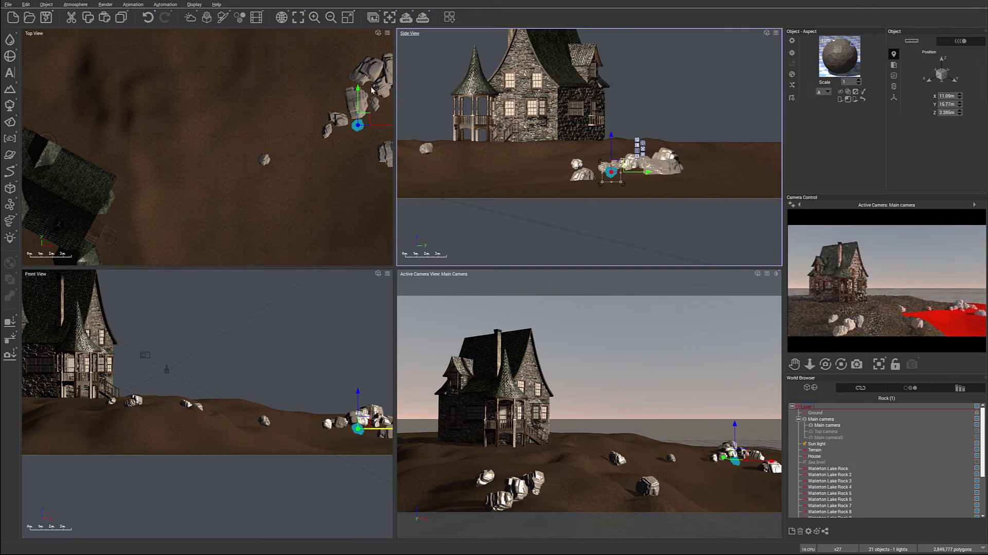
# Move another rock next to the pile, make it narrower, and lower it into the ground
pyautogui.moveTo(131, 141); pyautogui.dragTo(50, 94, button='right')
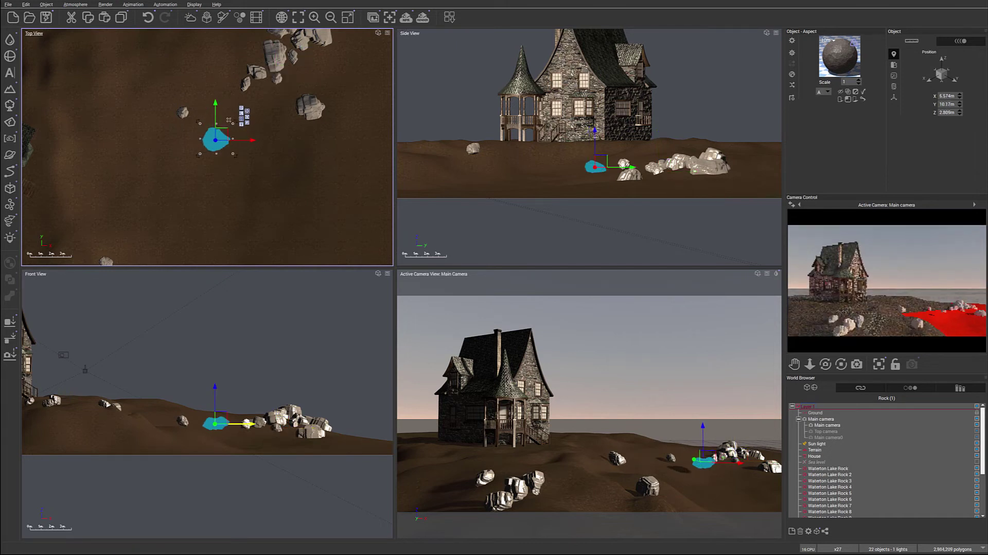
pyautogui.moveTo(215, 139); pyautogui.dragTo(235, 100)
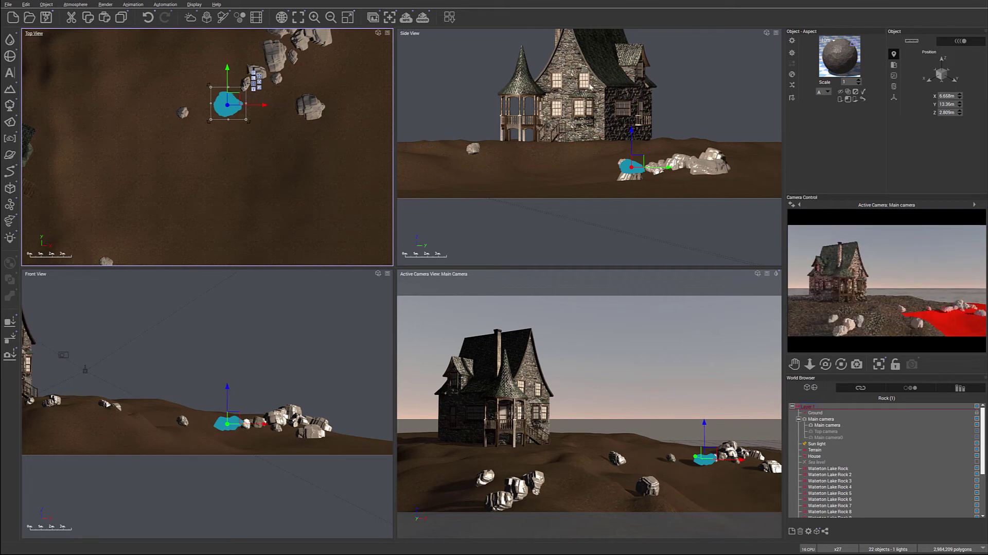
pyautogui.moveTo(250, 122); pyautogui.dragTo(247, 124)
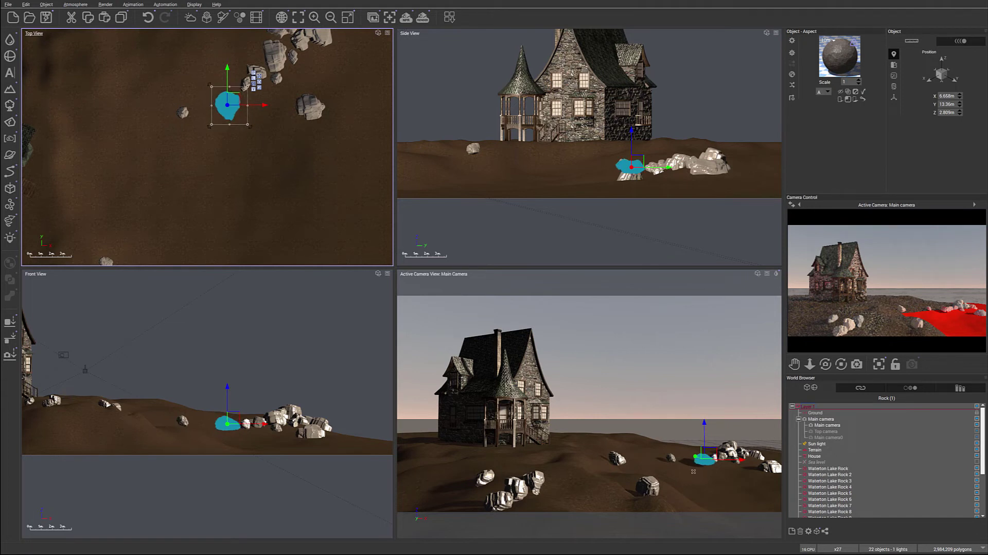
pyautogui.click(641, 165)
pyautogui.moveTo(641, 165); pyautogui.dragTo(641, 165)
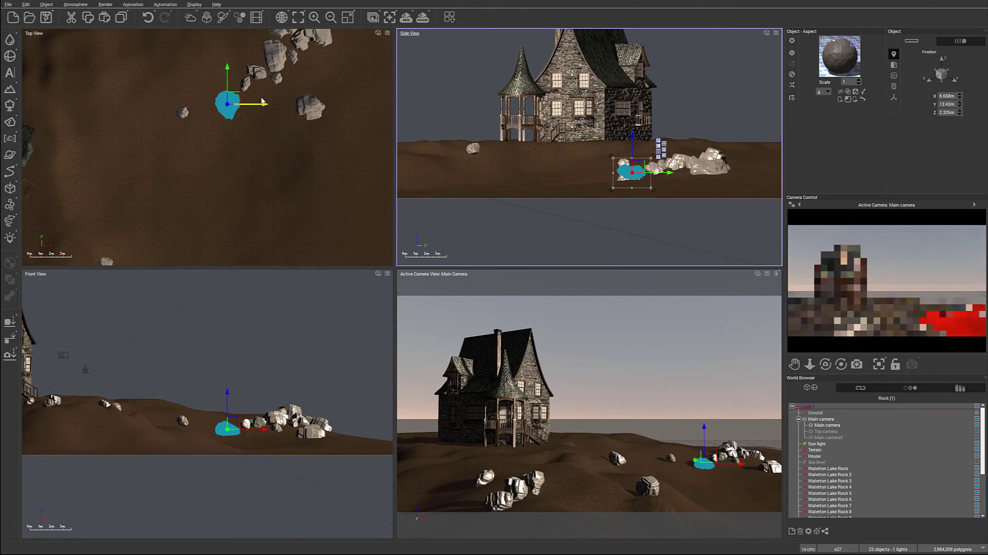
pyautogui.moveTo(235, 102); pyautogui.dragTo(239, 101)
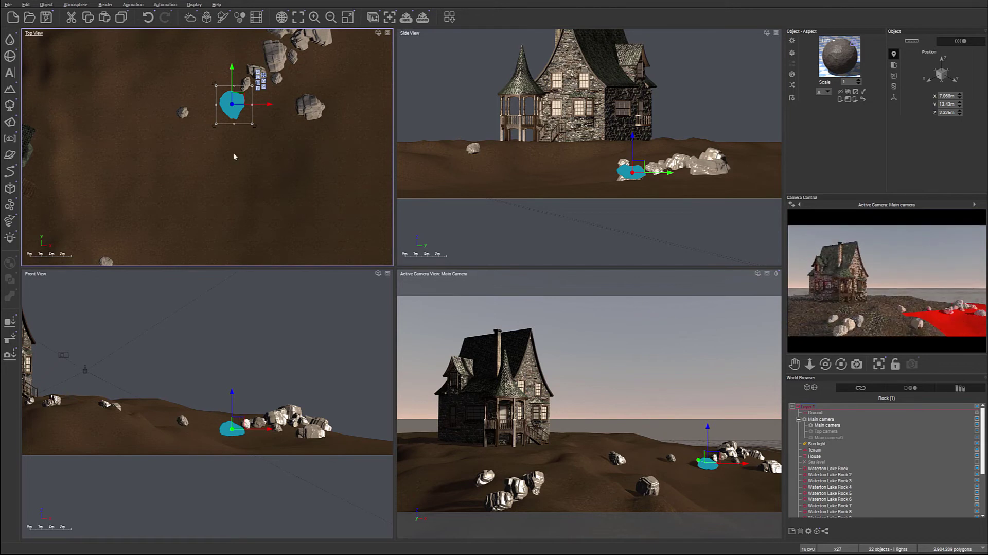
# Set a rock up-left of the pile and tilt it, then select the small rock near the house
pyautogui.moveTo(240, 96); pyautogui.dragTo(177, 74)
pyautogui.click(200, 420)
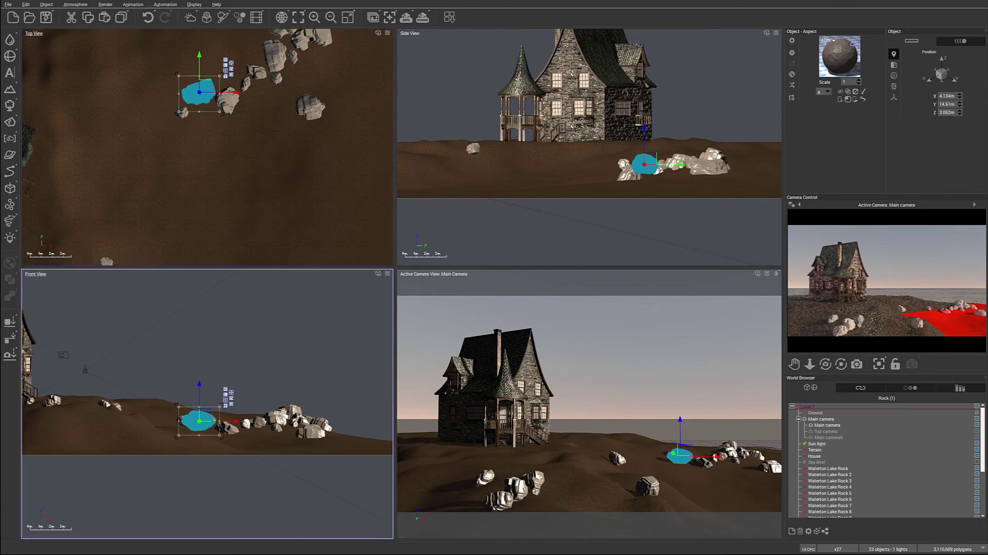
pyautogui.moveTo(180, 399)
pyautogui.mouseDown()
pyautogui.moveTo(193, 391)
pyautogui.moveTo(172, 406)
pyautogui.mouseUp()
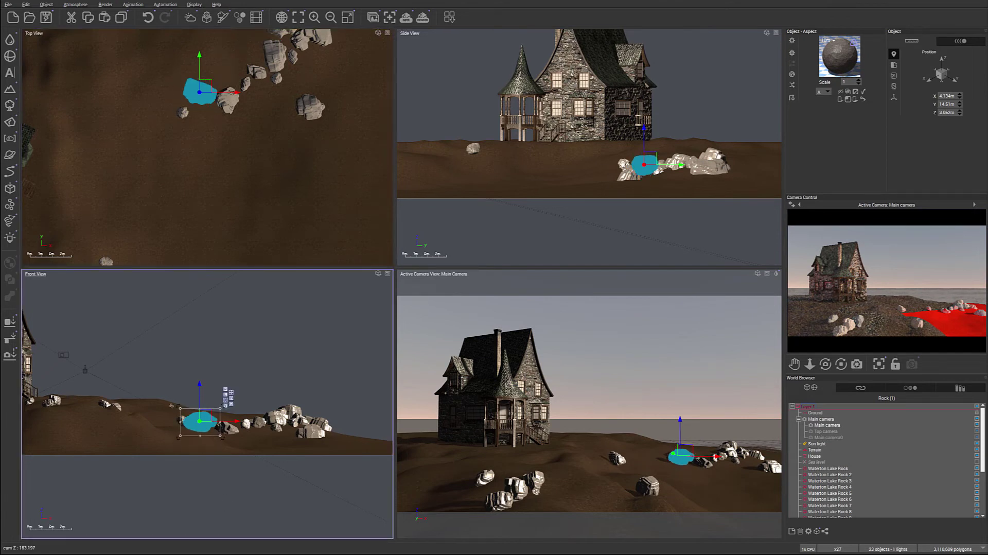
pyautogui.click(199, 93)
pyautogui.moveTo(200, 92); pyautogui.dragTo(211, 96)
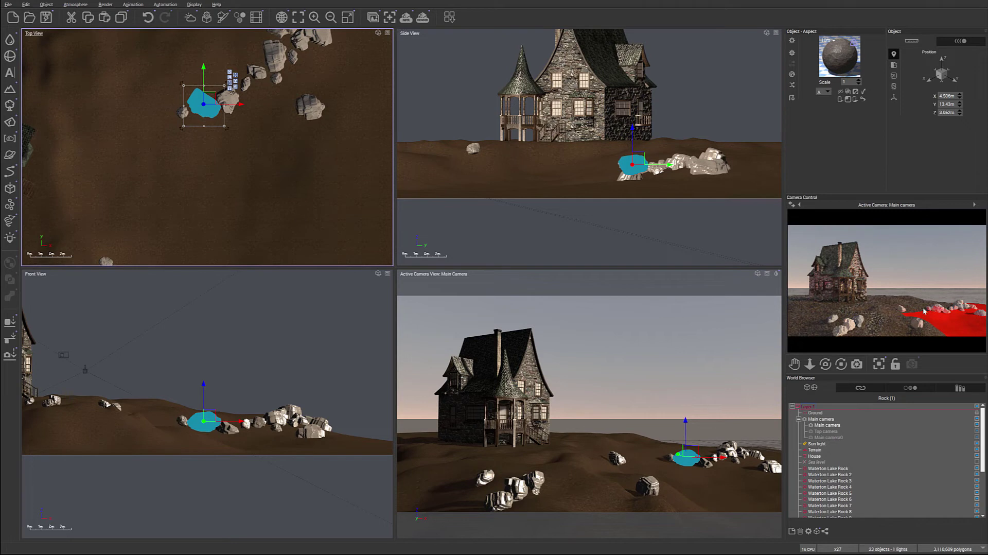
pyautogui.moveTo(159, 186); pyautogui.dragTo(230, 153, button='right')
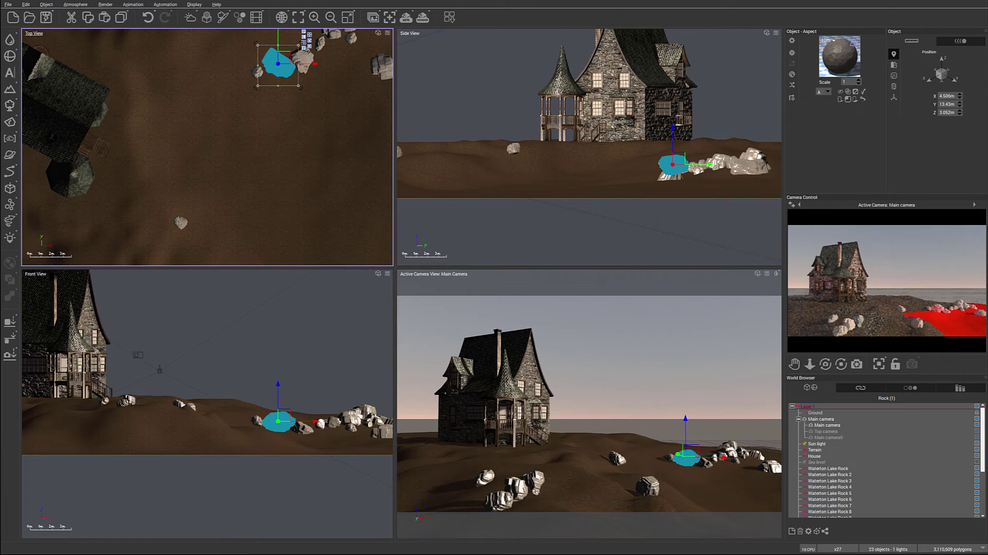
pyautogui.click(180, 223)
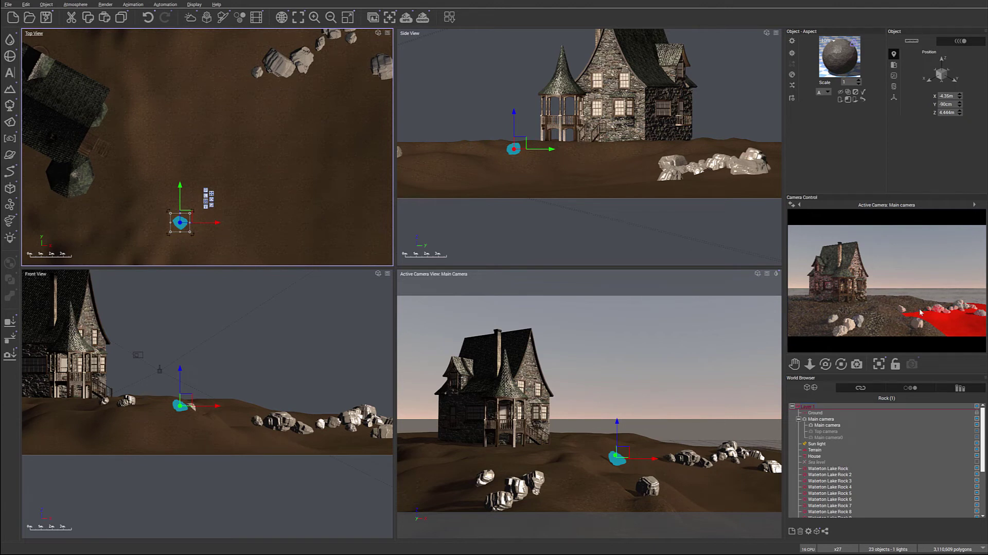
# Enlarge the small rock near the house, reshape its front profile, and sink it to Z 3.589 m
pyautogui.moveTo(180, 223); pyautogui.dragTo(216, 222, button='right')
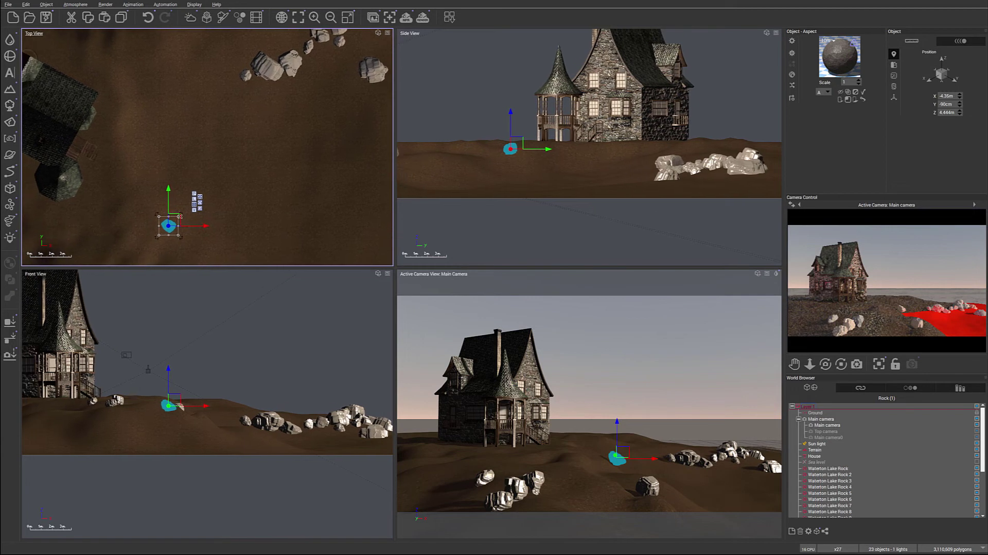
pyautogui.moveTo(179, 216); pyautogui.dragTo(201, 195)
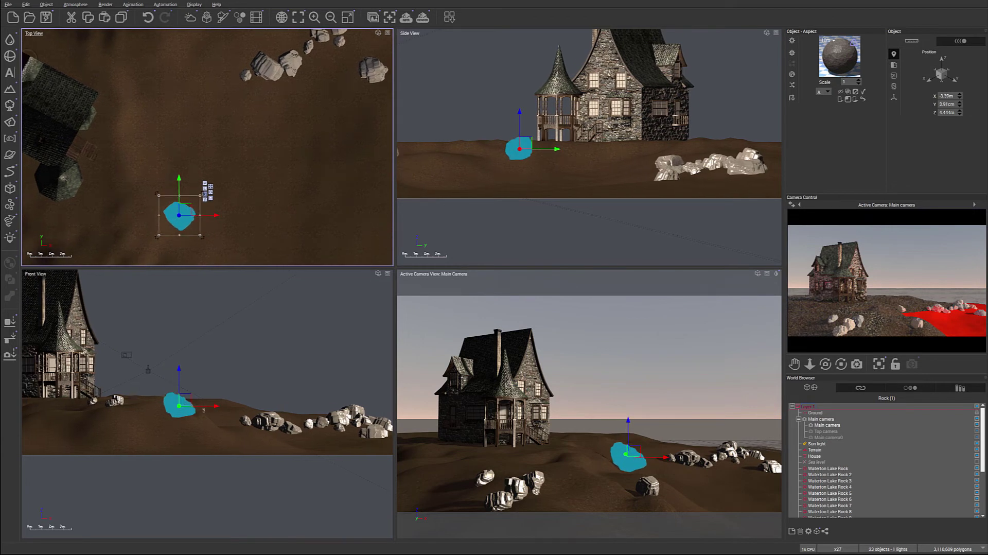
pyautogui.click(190, 404)
pyautogui.moveTo(190, 403); pyautogui.dragTo(133, 405)
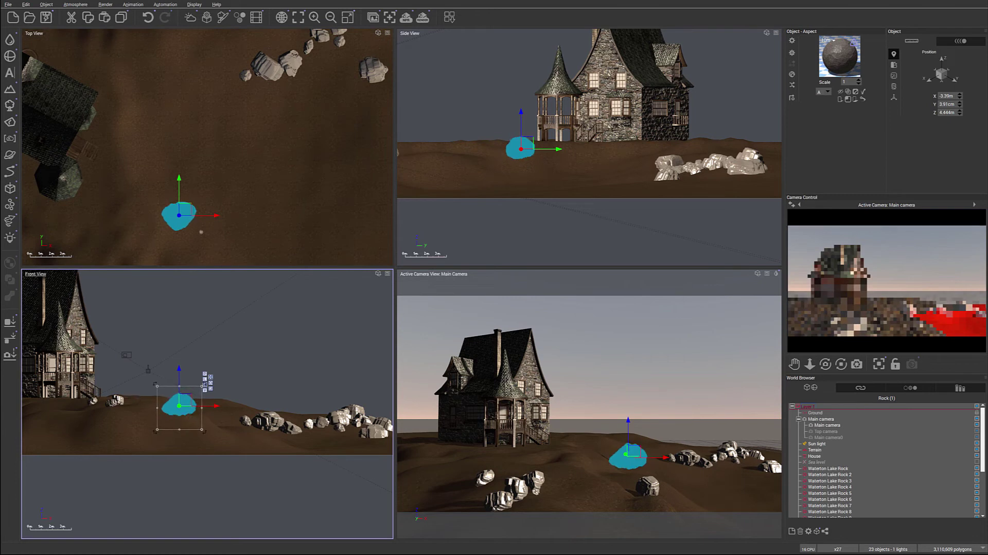
pyautogui.moveTo(179, 215); pyautogui.dragTo(172, 217)
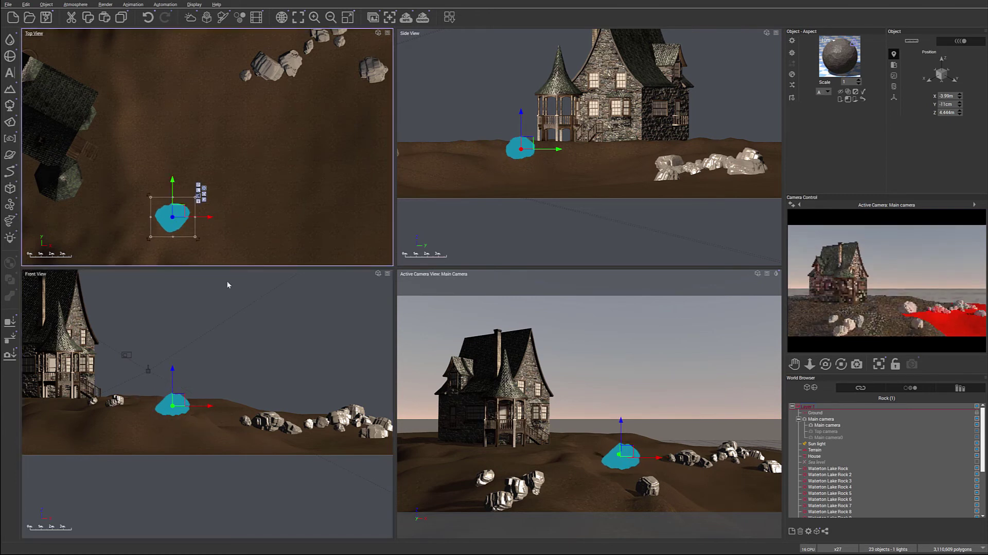
pyautogui.moveTo(526, 147); pyautogui.dragTo(525, 158)
pyautogui.moveTo(174, 215); pyautogui.dragTo(167, 213)
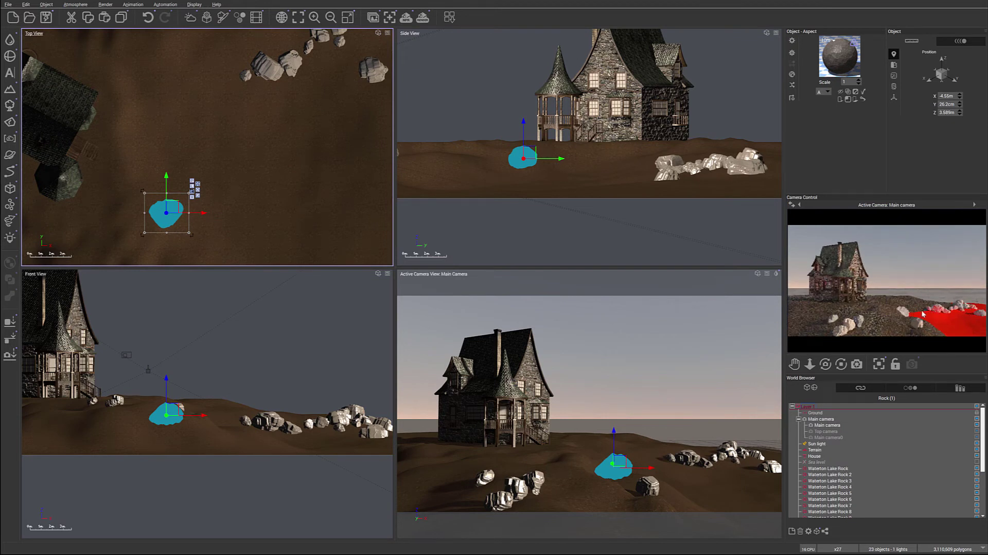
pyautogui.moveTo(245, 183); pyautogui.dragTo(307, 128, button='right')
# Duplicate the rock with Ctrl+D and place the copy beside the shore pile at Y 12.21 m, Z 2.776 m
pyautogui.hotkey('ctrl', 'd')
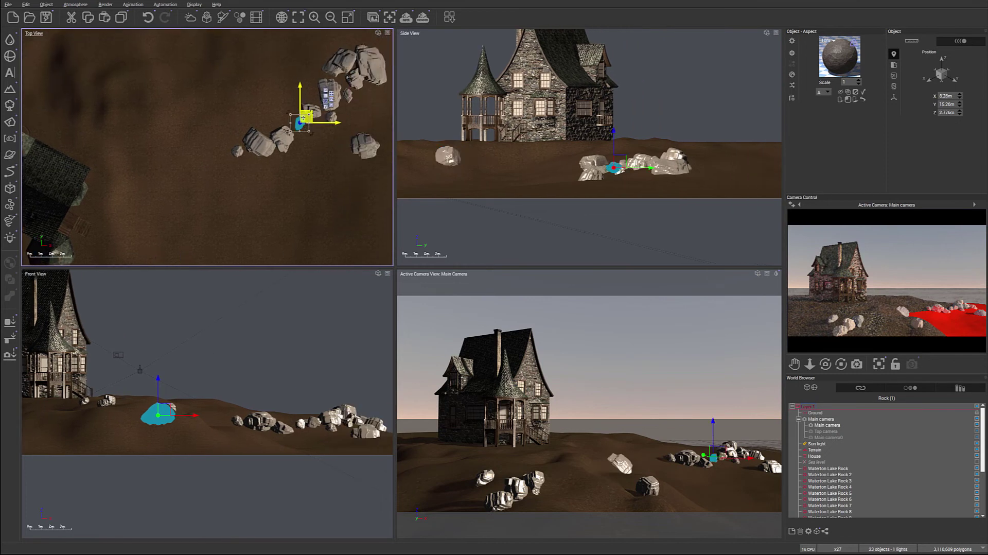
pyautogui.moveTo(304, 114); pyautogui.dragTo(209, 222)
pyautogui.moveTo(240, 218); pyautogui.dragTo(316, 128, button='right')
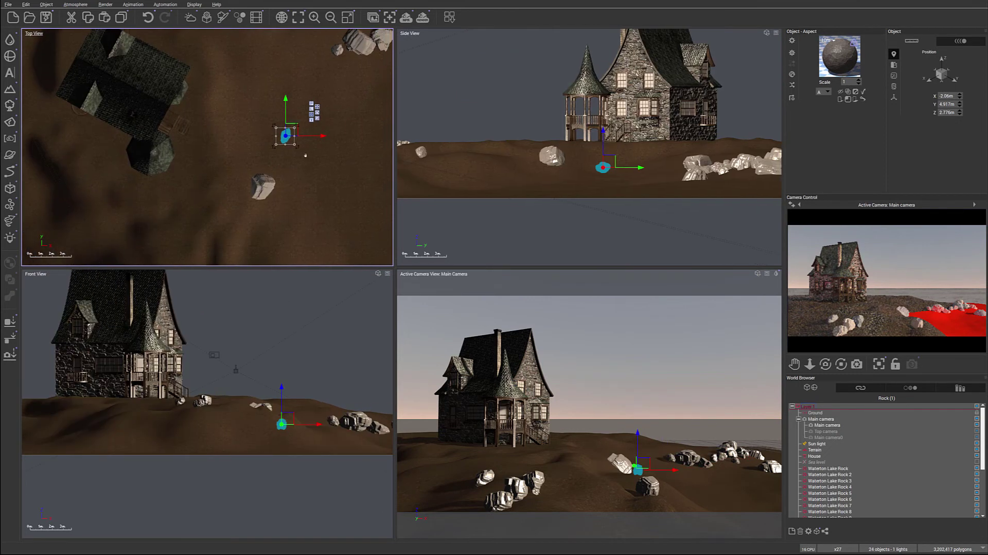
pyautogui.moveTo(288, 132); pyautogui.dragTo(262, 143)
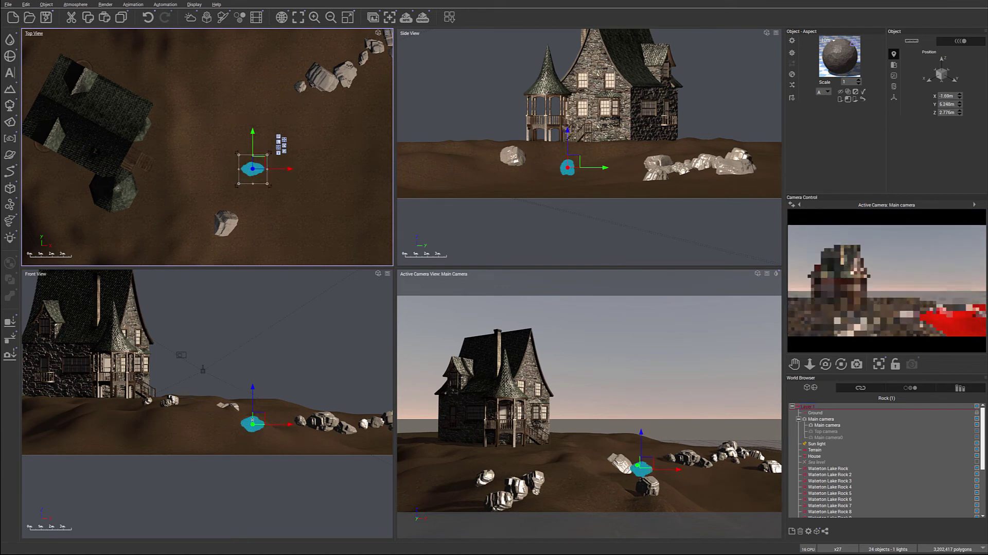
pyautogui.click(197, 432)
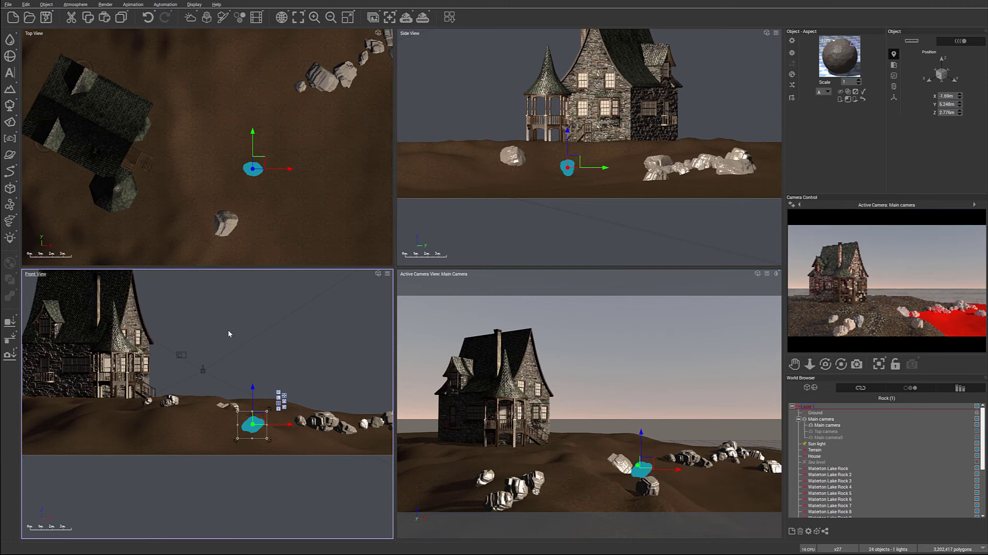
pyautogui.moveTo(252, 168); pyautogui.dragTo(291, 87)
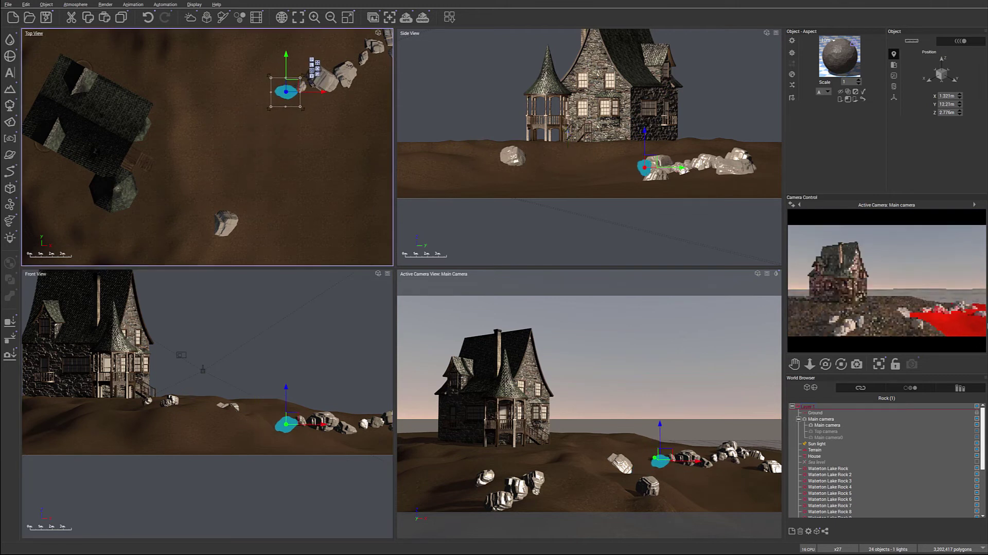
pyautogui.rightClick(942, 309)
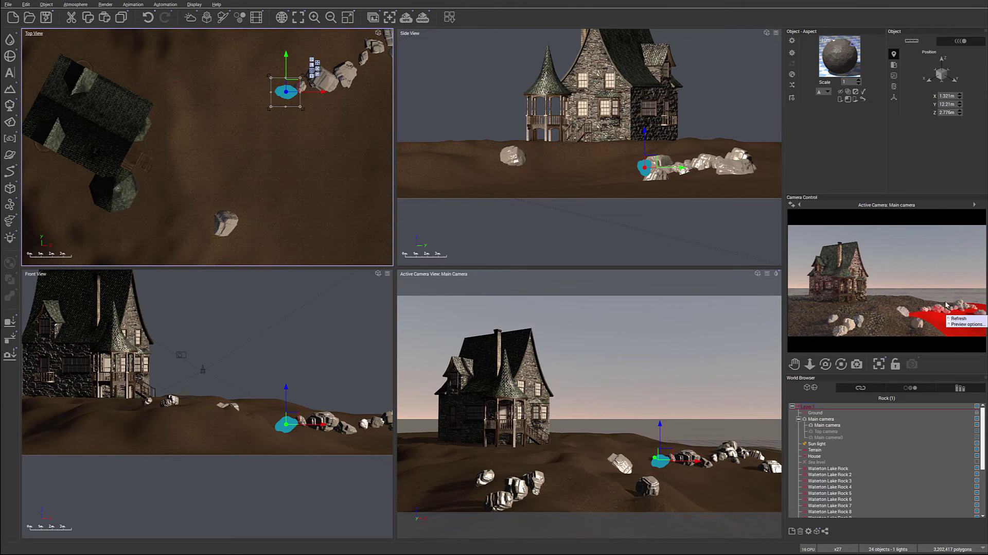
pyautogui.click(954, 306)
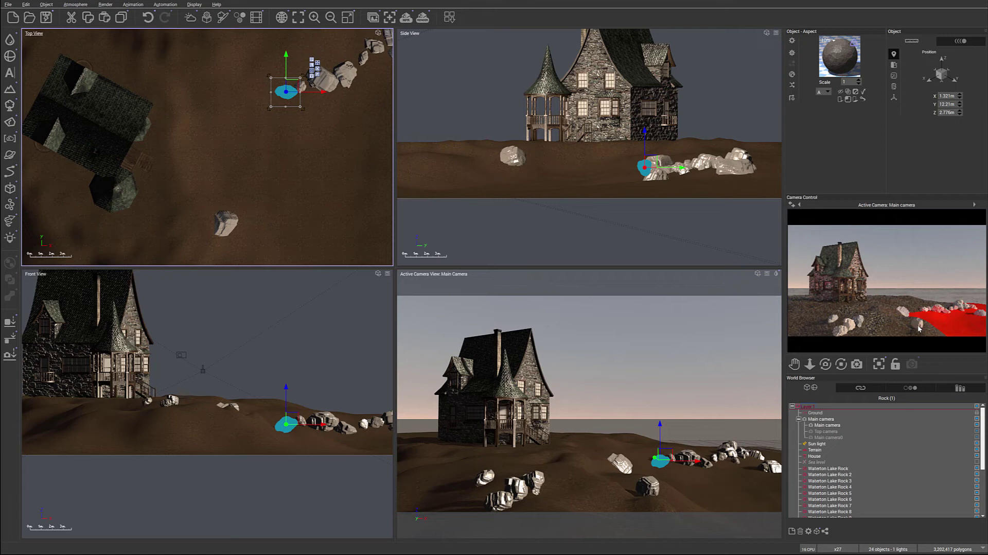
# Add a rock beside the small rocks, drop it to the ground, and sink it slightly
pyautogui.scroll(5, 226, 180)
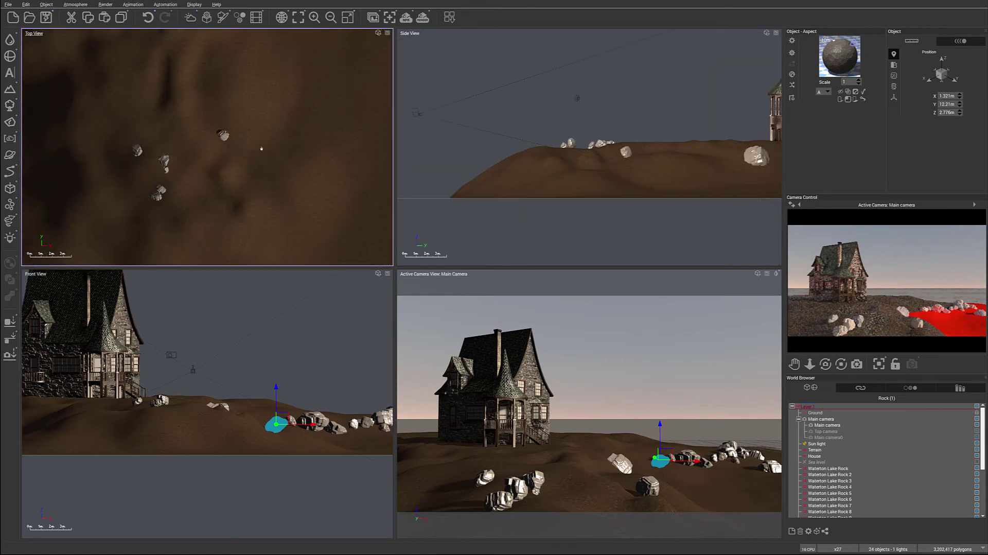
pyautogui.moveTo(232, 142); pyautogui.dragTo(234, 170, button='right')
pyautogui.click(10, 129)
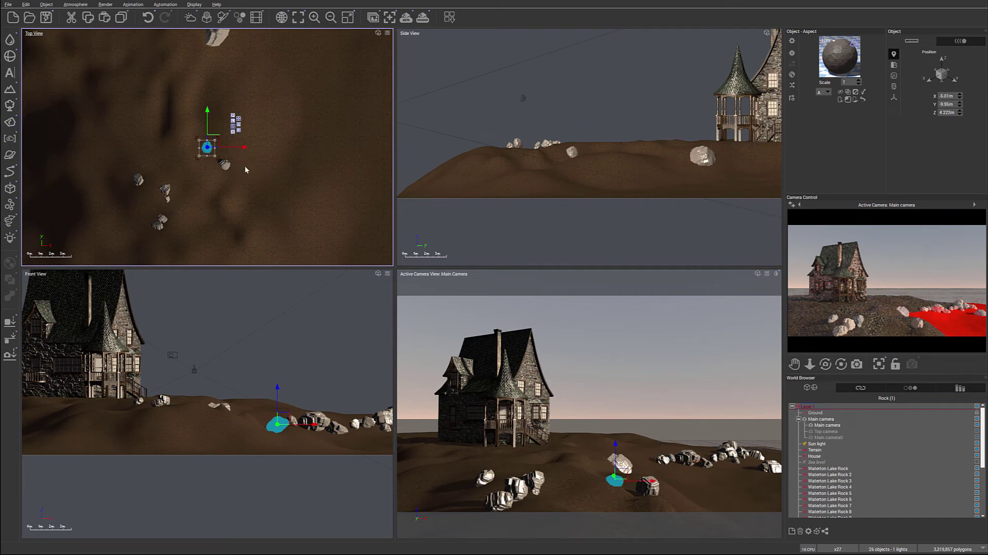
pyautogui.moveTo(213, 141); pyautogui.dragTo(247, 164)
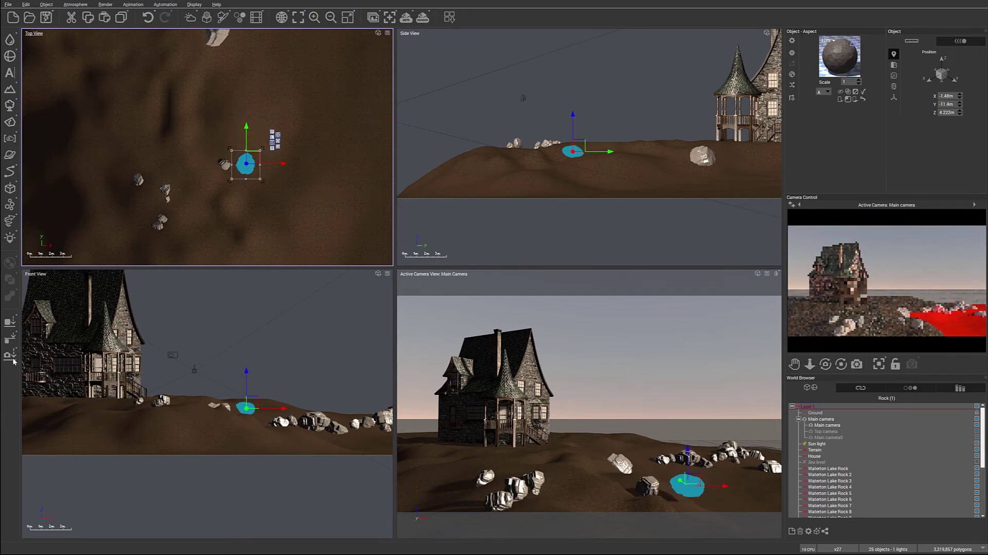
pyautogui.click(10, 338)
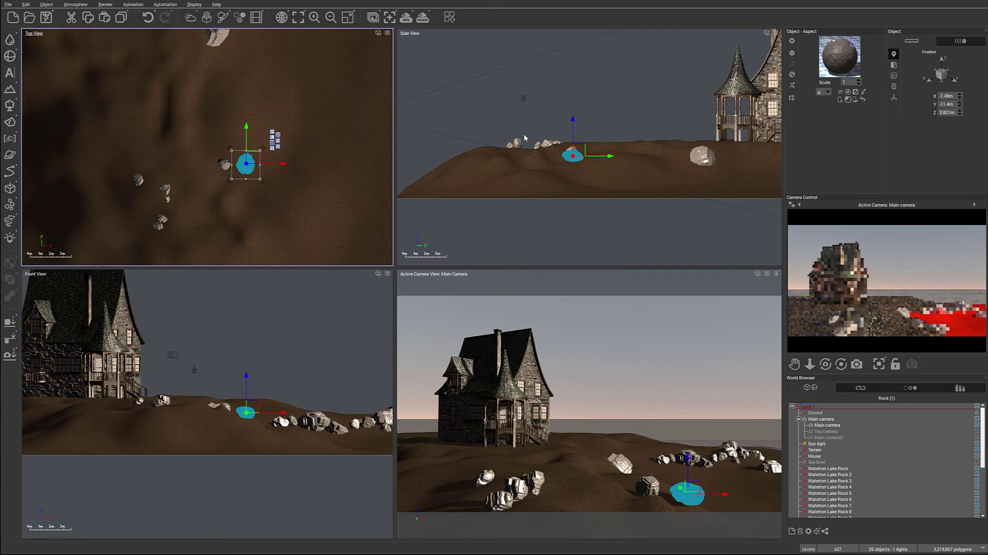
pyautogui.moveTo(578, 149); pyautogui.dragTo(579, 154)
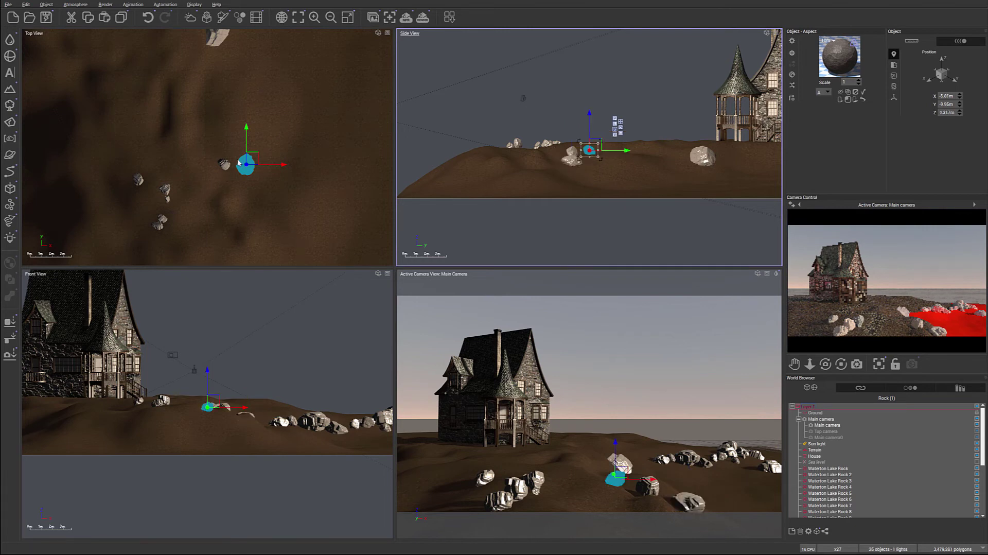
# Place a second rock next to the first, sink it to Z 3.535 m, and save the scene
pyautogui.click(216, 138)
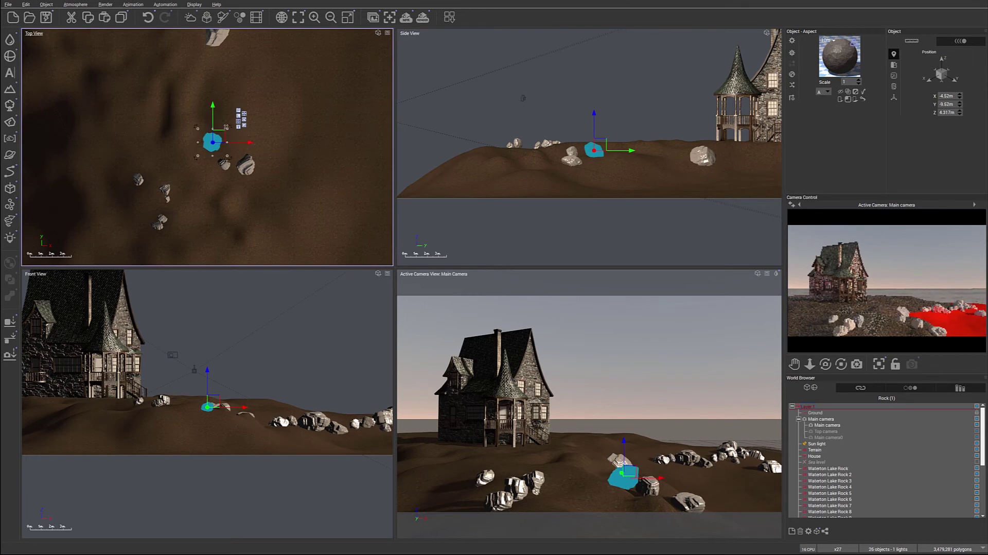
pyautogui.moveTo(216, 138); pyautogui.dragTo(244, 147)
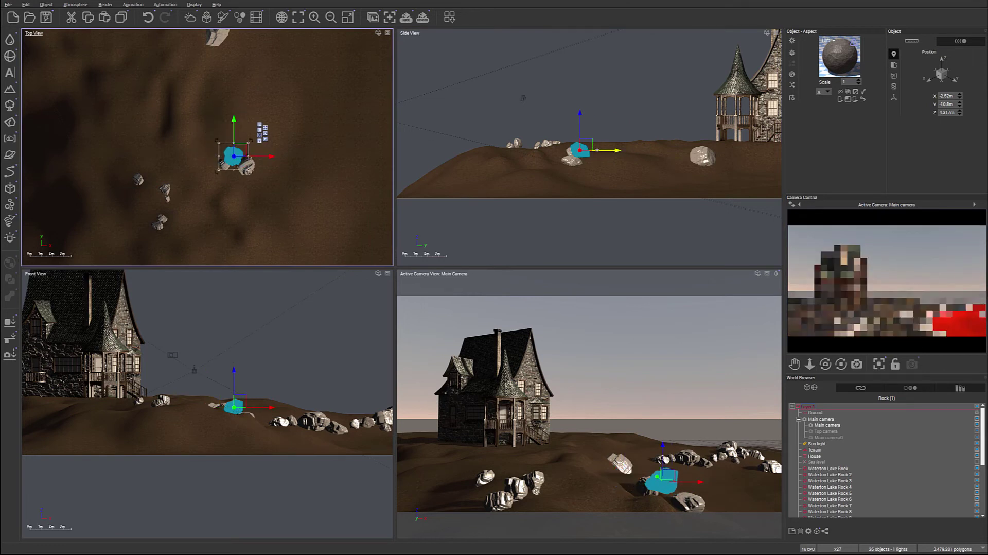
pyautogui.moveTo(588, 146); pyautogui.dragTo(592, 154)
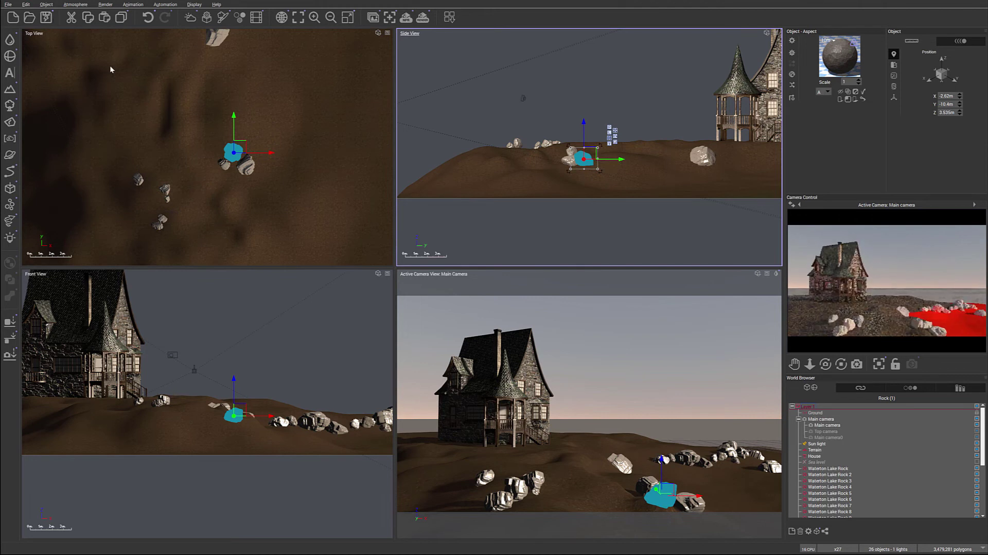
pyautogui.click(46, 18)
# Drag-copy Waterton Lake Rock 5 beside the new rocks, drop it to the ground, and sink it to Z 3.872 m
pyautogui.click(166, 191)
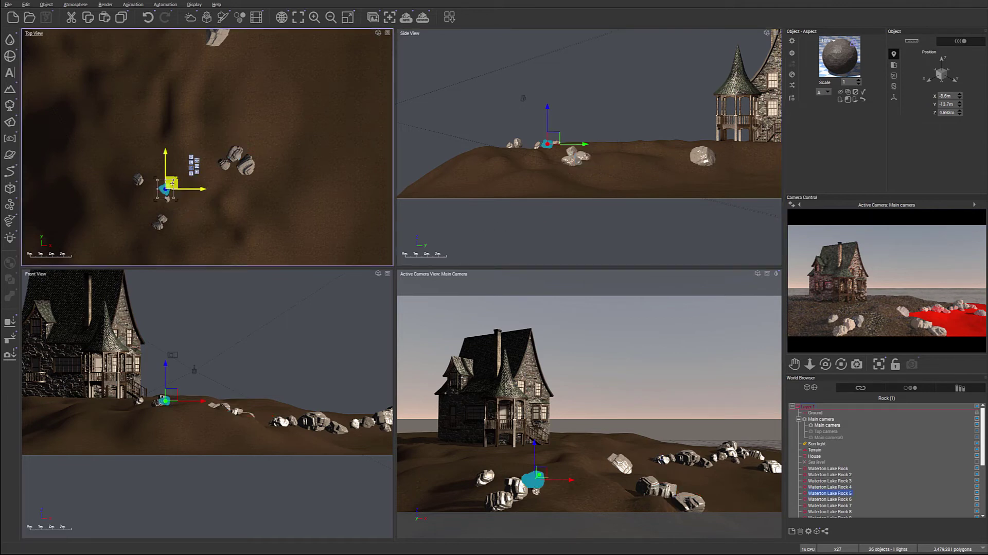
pyautogui.moveTo(170, 184); pyautogui.dragTo(214, 148)
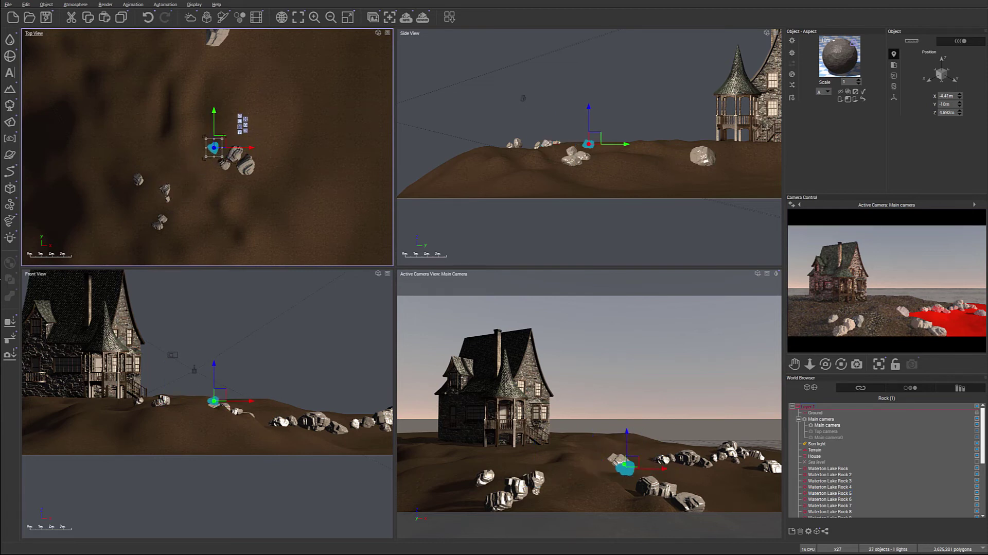
pyautogui.click(9, 321)
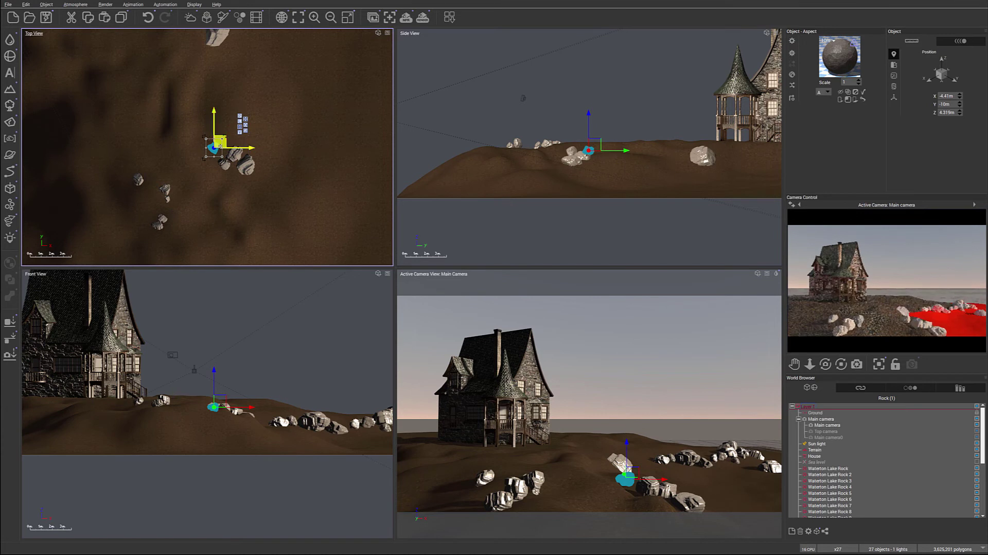
pyautogui.moveTo(215, 148); pyautogui.dragTo(222, 151)
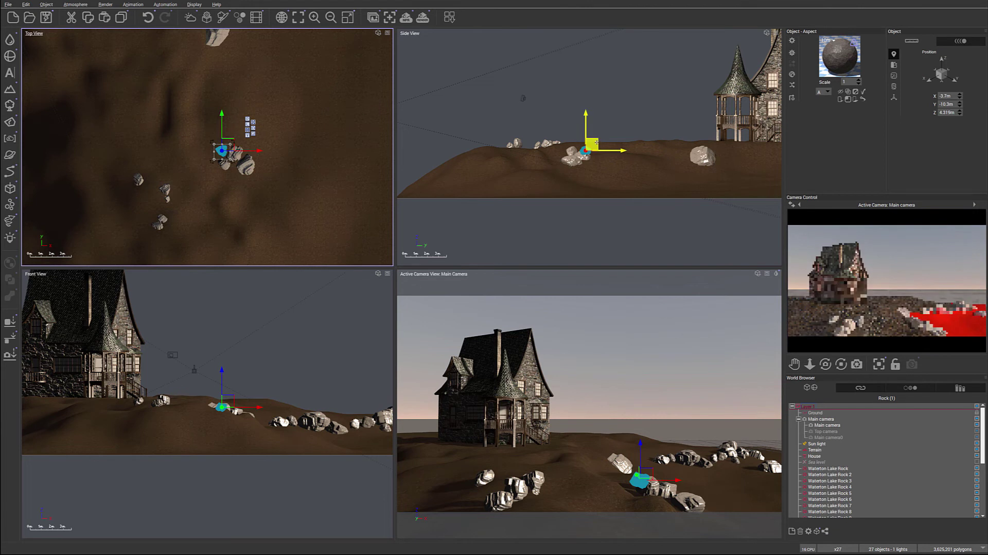
pyautogui.moveTo(595, 146); pyautogui.dragTo(594, 147)
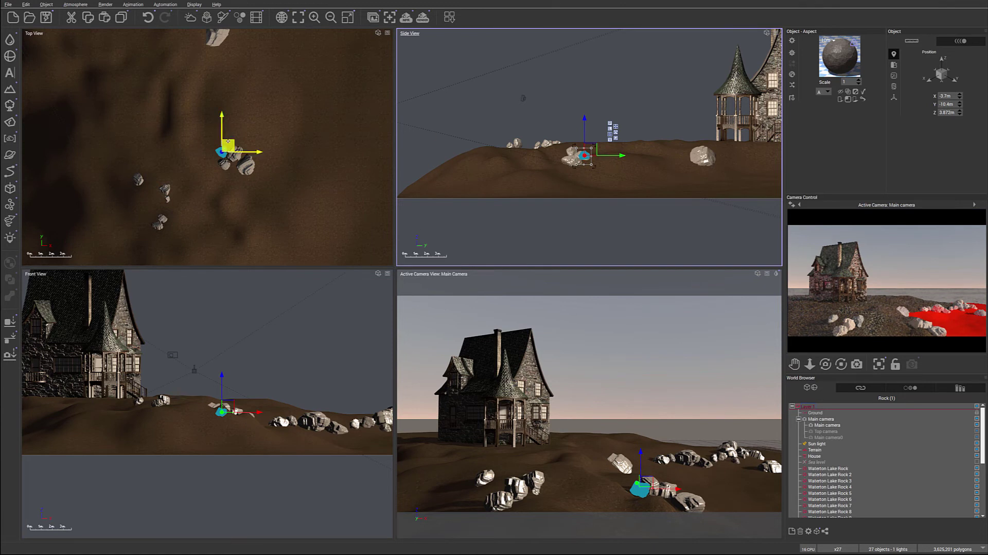
pyautogui.moveTo(228, 143); pyautogui.dragTo(222, 142)
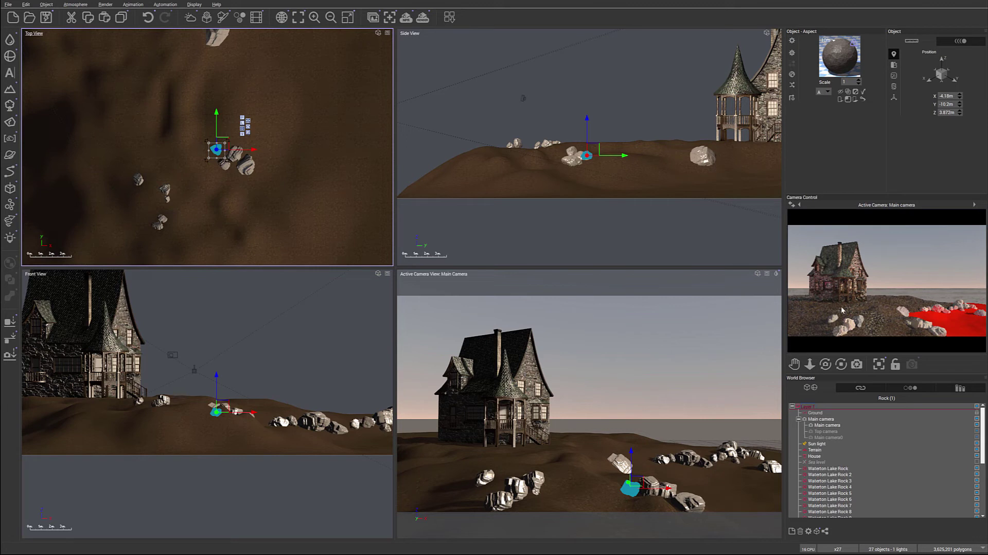
# Drag-duplicate a small Waterton Lake Rock and move the copy beside the house
pyautogui.moveTo(181, 185); pyautogui.dragTo(226, 197, button='right')
pyautogui.click(225, 200)
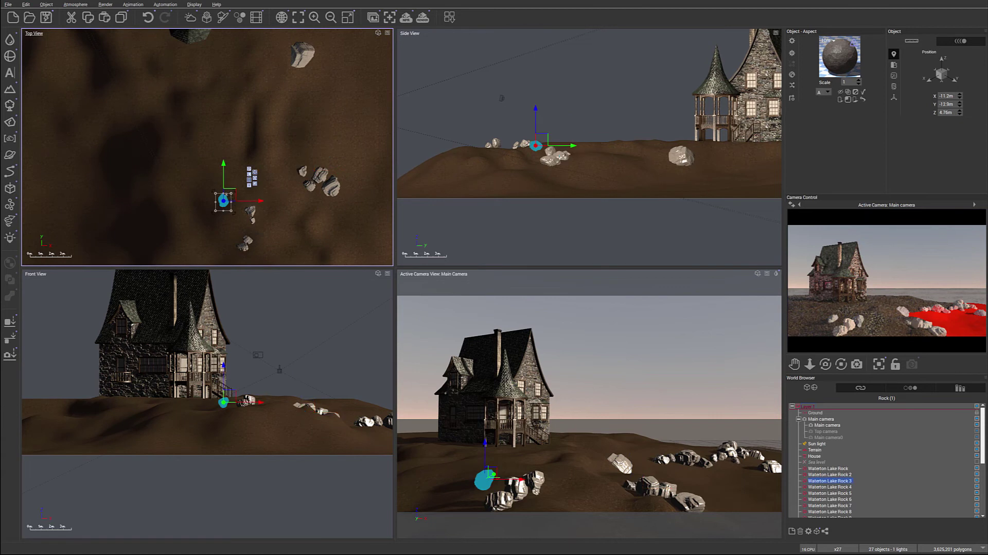
pyautogui.moveTo(226, 196); pyautogui.dragTo(169, 78)
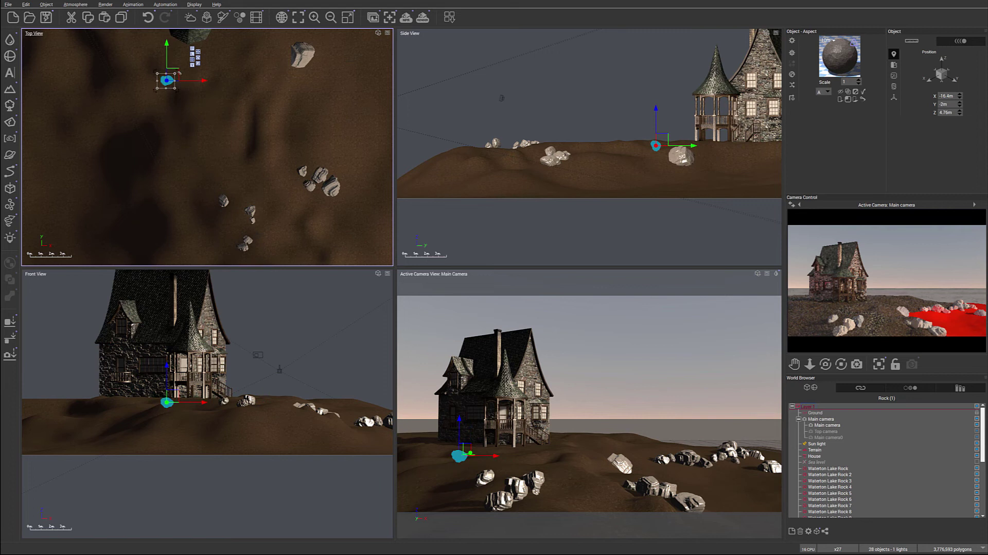
pyautogui.moveTo(173, 75)
pyautogui.mouseDown()
pyautogui.moveTo(201, 56)
pyautogui.moveTo(177, 75)
pyautogui.moveTo(187, 66)
pyautogui.moveTo(160, 62)
pyautogui.mouseUp()
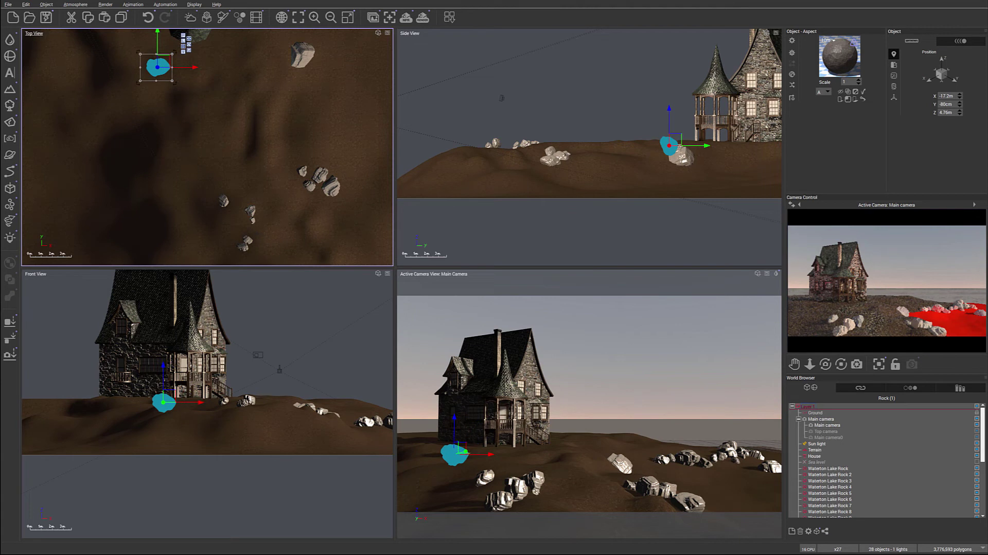
# Drop the copied rock to the ground and sink it slightly, ending at X -17.5, Y 3.24, Z 4.738 m
pyautogui.moveTo(669, 145); pyautogui.dragTo(664, 102)
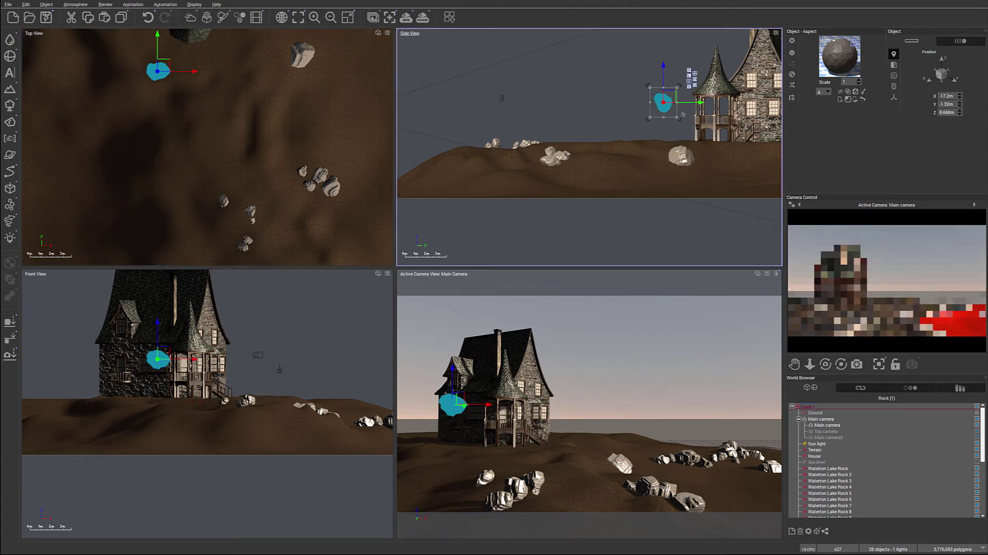
pyautogui.click(10, 322)
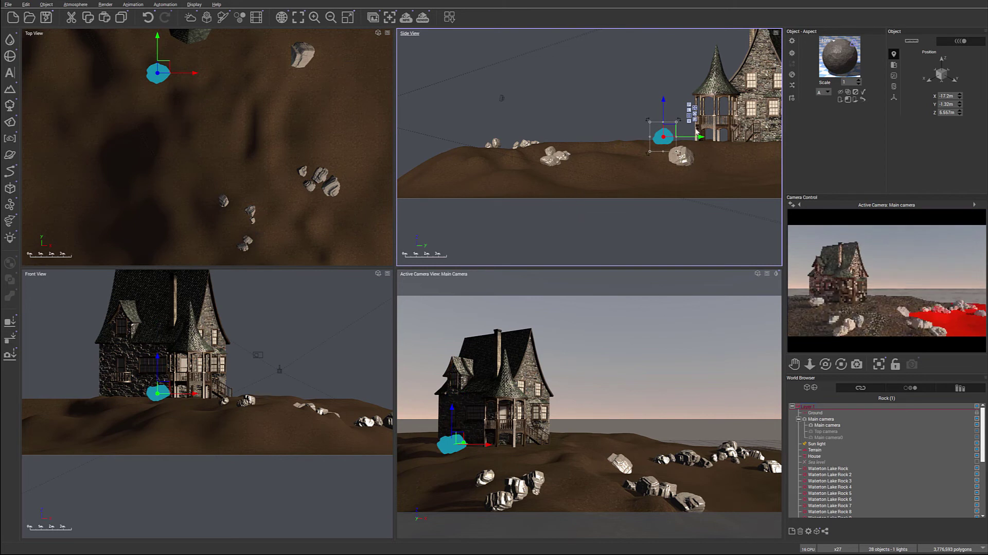
pyautogui.moveTo(663, 99); pyautogui.dragTo(664, 109)
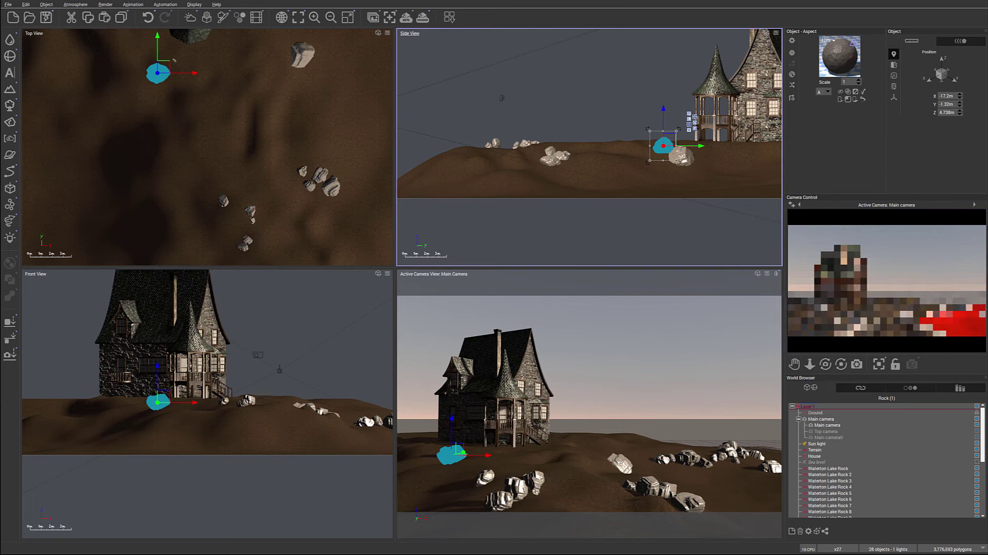
pyautogui.moveTo(163, 65); pyautogui.dragTo(164, 64)
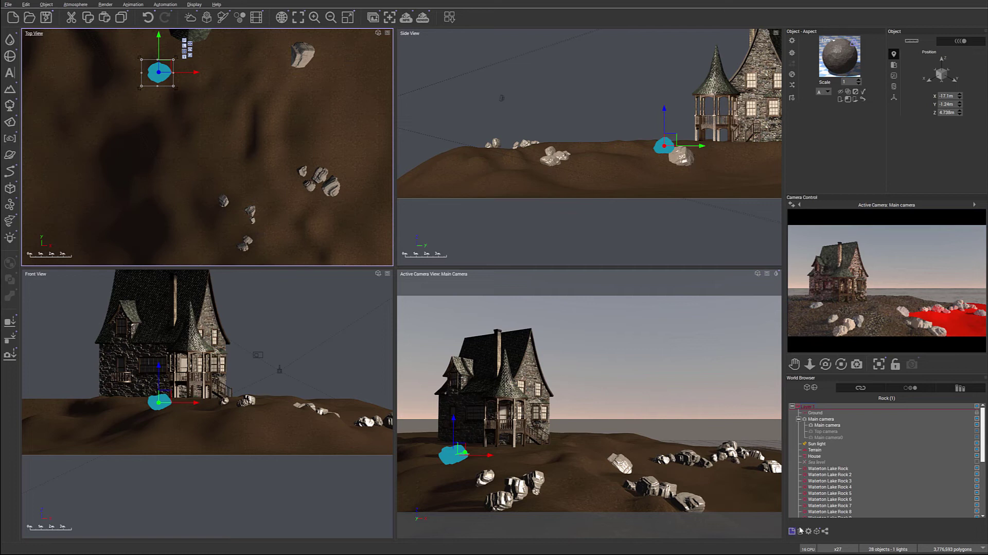
# Select all the Waterton Lake rocks and move them into Layer 2 in the World Browser
pyautogui.scroll(-3, 857, 470)
pyautogui.scroll(-3, 857, 471)
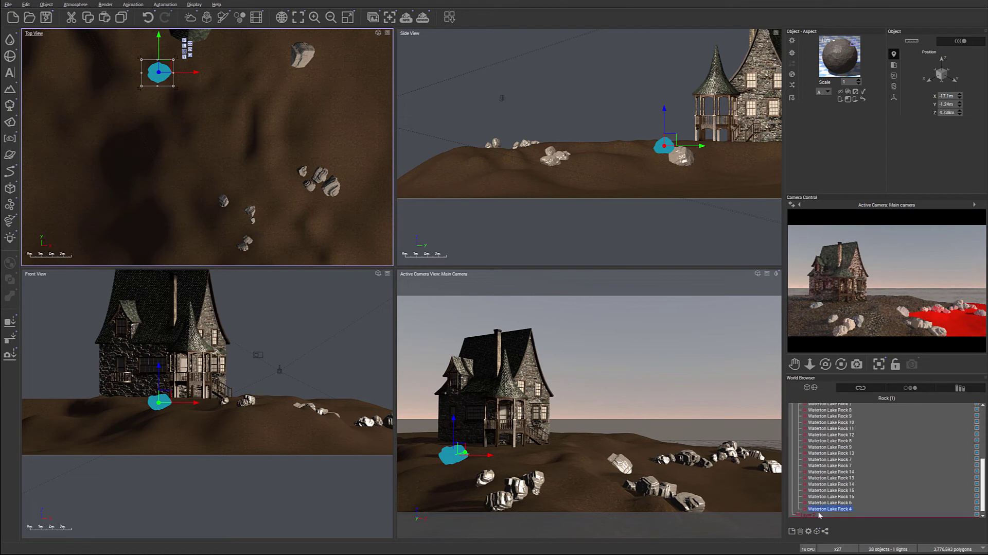
pyautogui.scroll(3, 854, 482)
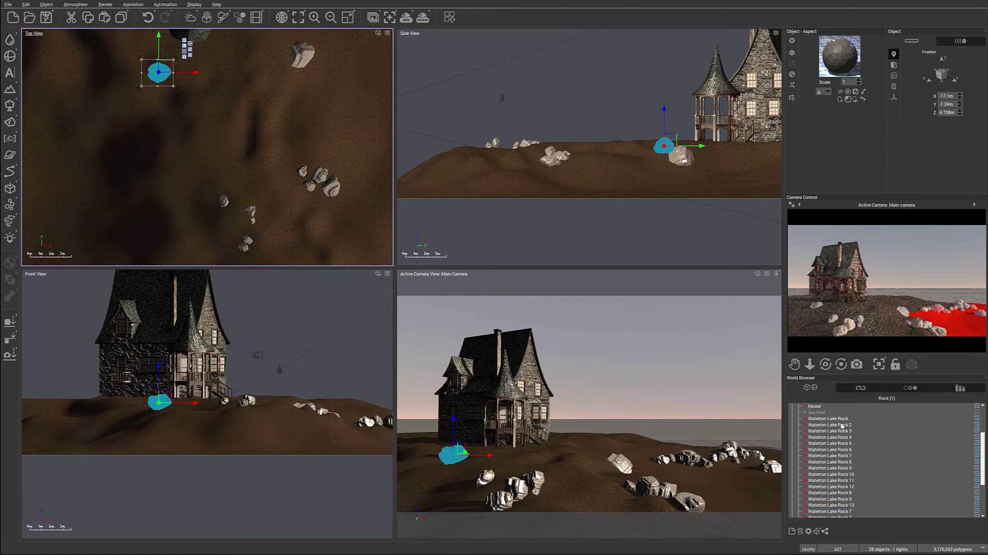
pyautogui.keyDown('shift'); pyautogui.click(840, 418); pyautogui.keyUp('shift')
pyautogui.scroll(-3, 860, 468)
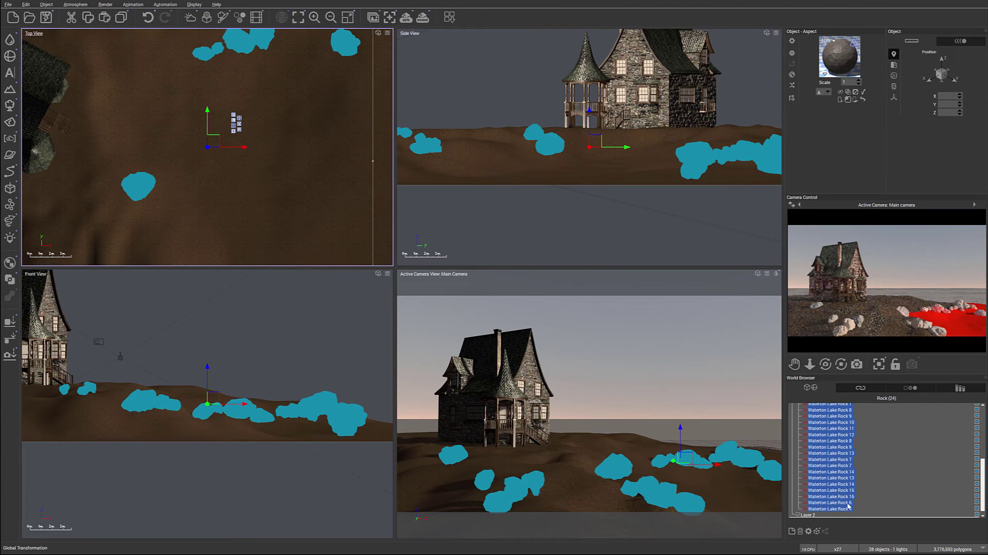
pyautogui.scroll(-1, 834, 511)
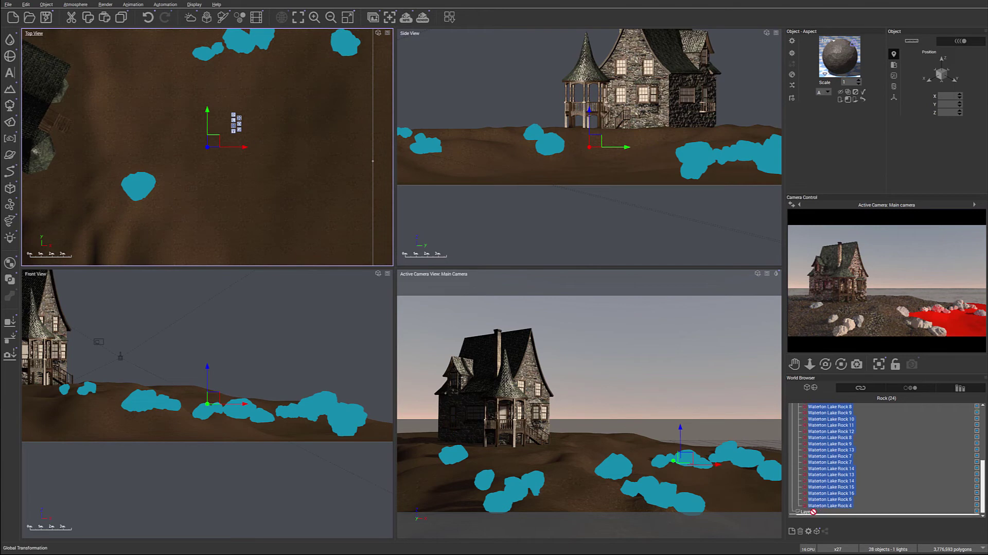
pyautogui.moveTo(859, 487); pyautogui.dragTo(794, 434)
# Rename Layer 2 to 'rocks' and select all the rocks in it
pyautogui.doubleClick(814, 468)
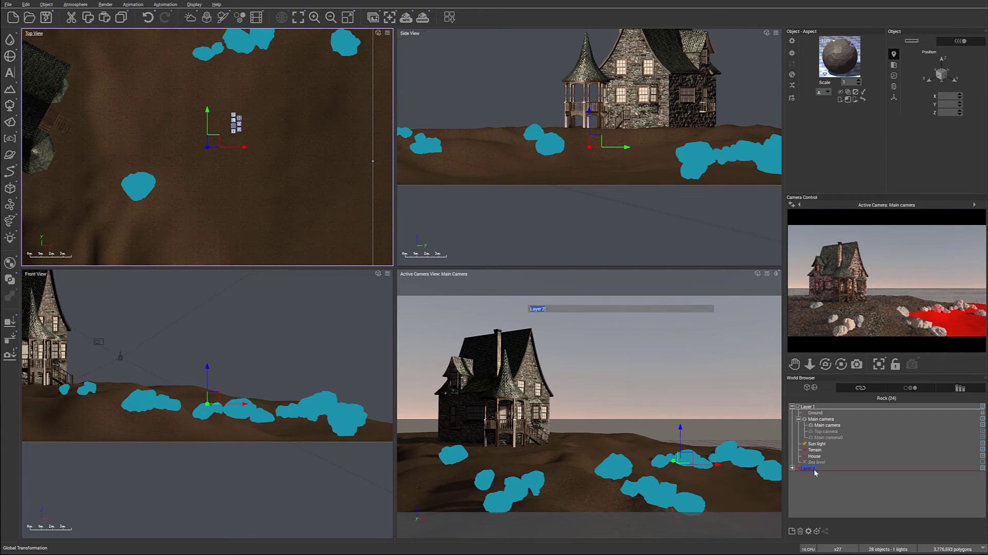
pyautogui.write('rocks')
pyautogui.press('Return')
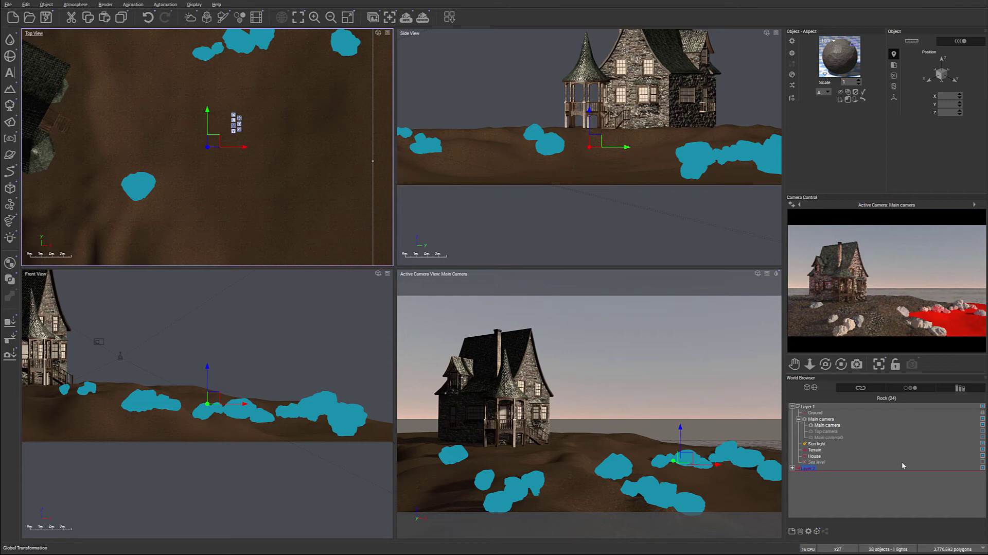
pyautogui.click(902, 461)
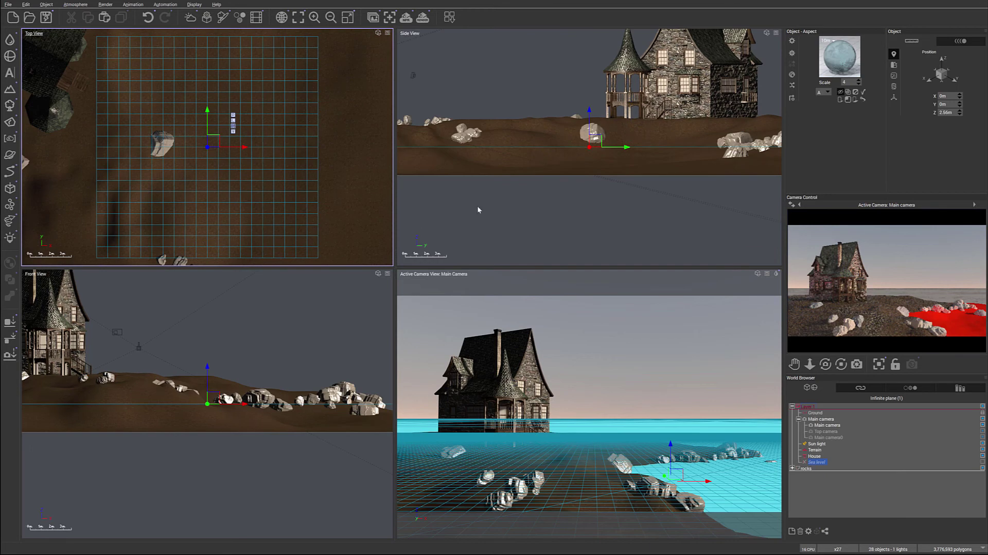
pyautogui.click(829, 469)
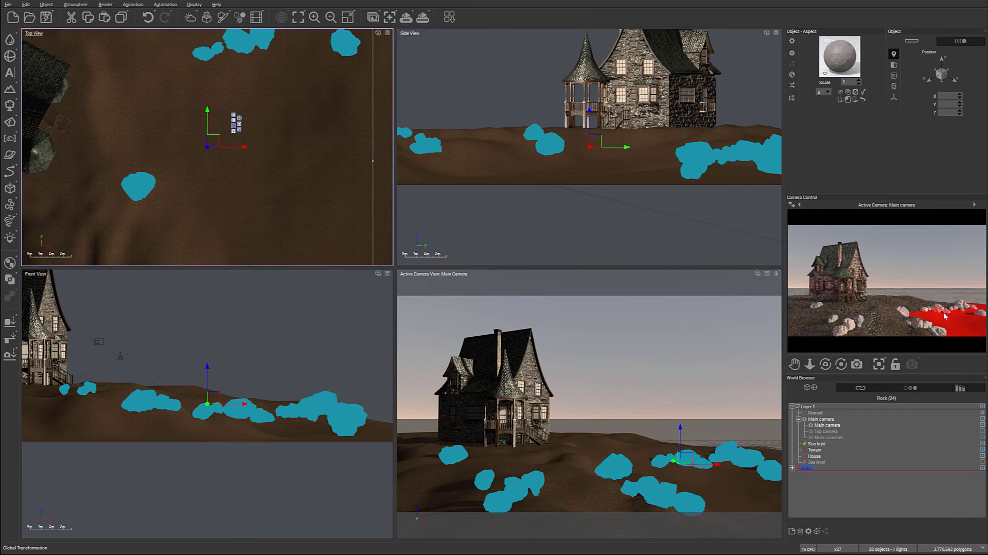
pyautogui.rightClick(965, 316)
# Turn off the red New Layer in the Terrain material so the ground shows grey
pyautogui.click(951, 310)
pyautogui.click(817, 450)
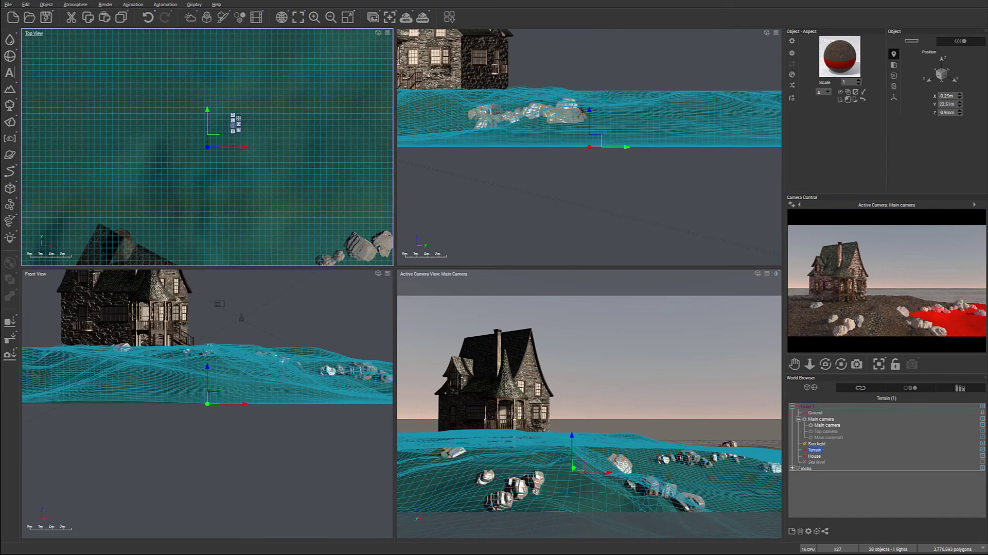
pyautogui.doubleClick(831, 62)
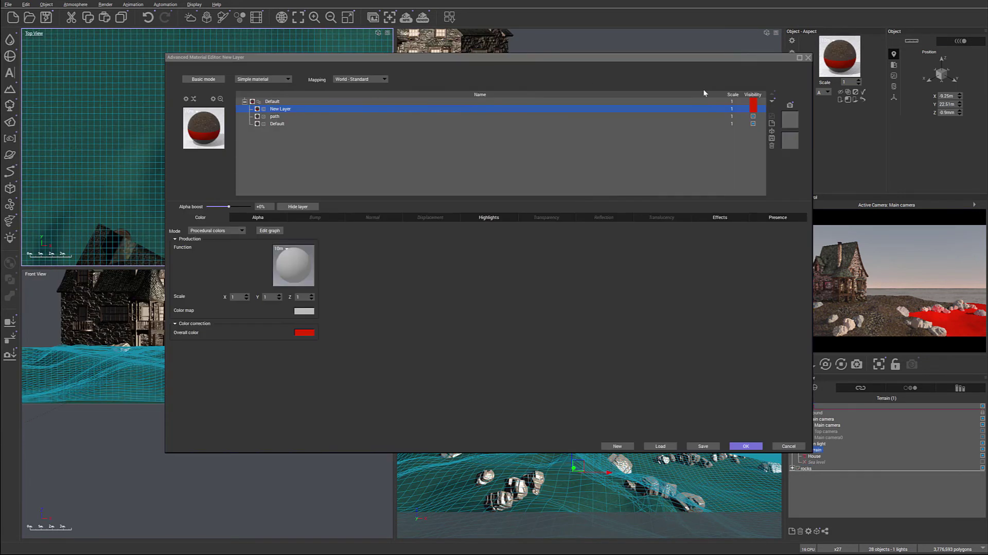
pyautogui.click(753, 108)
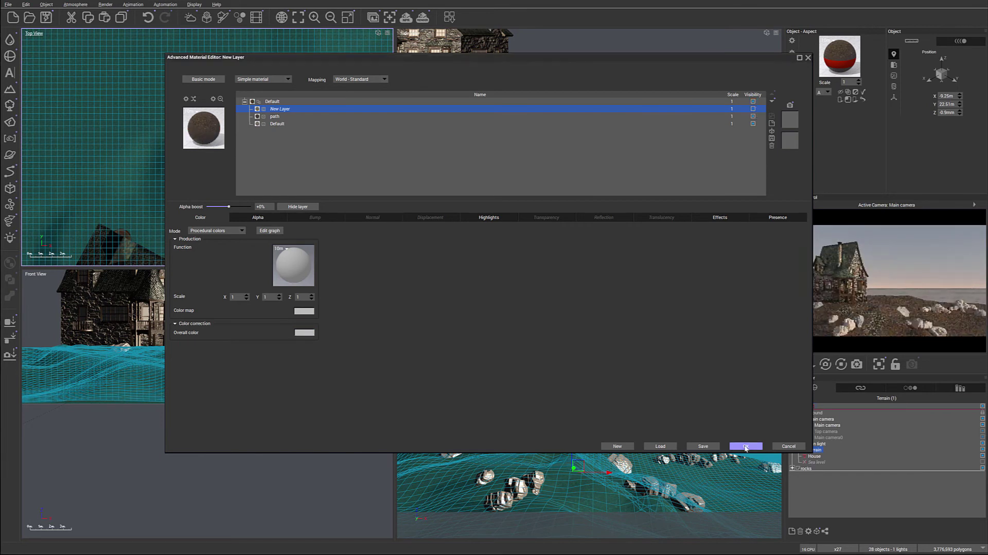
pyautogui.click(745, 447)
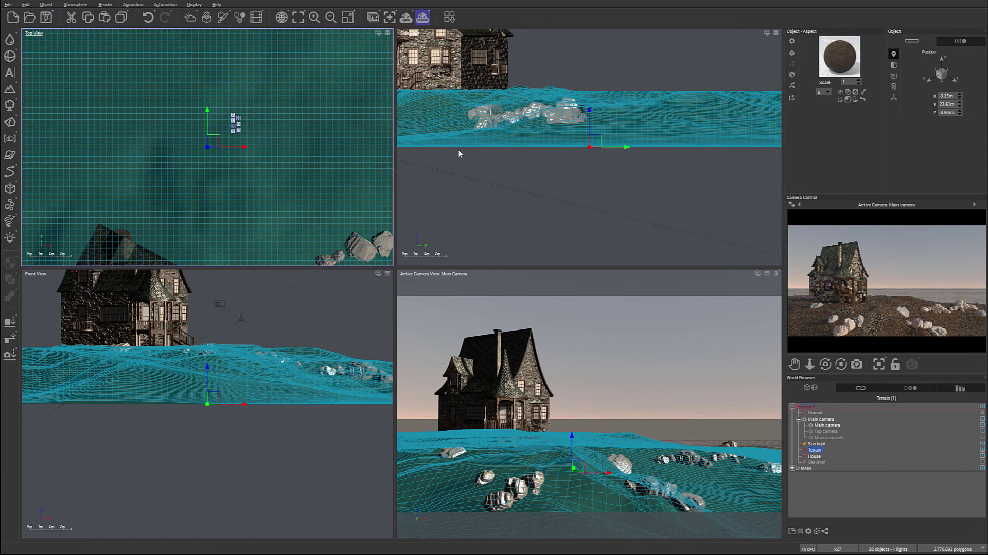
# Render the Main camera view at 800x450 and close the finished render
pyautogui.hotkey('ctrl', 'F9')
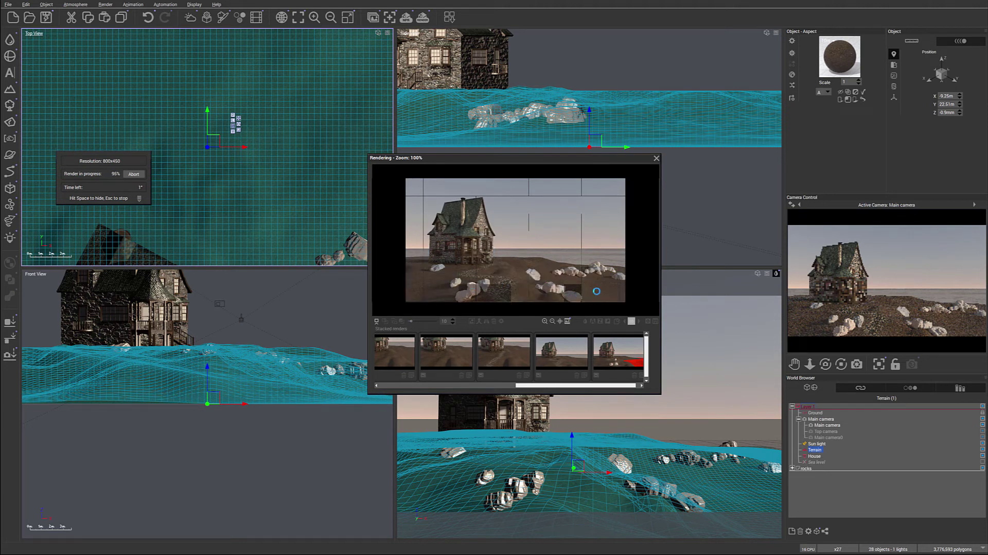
pyautogui.click(328, 251)
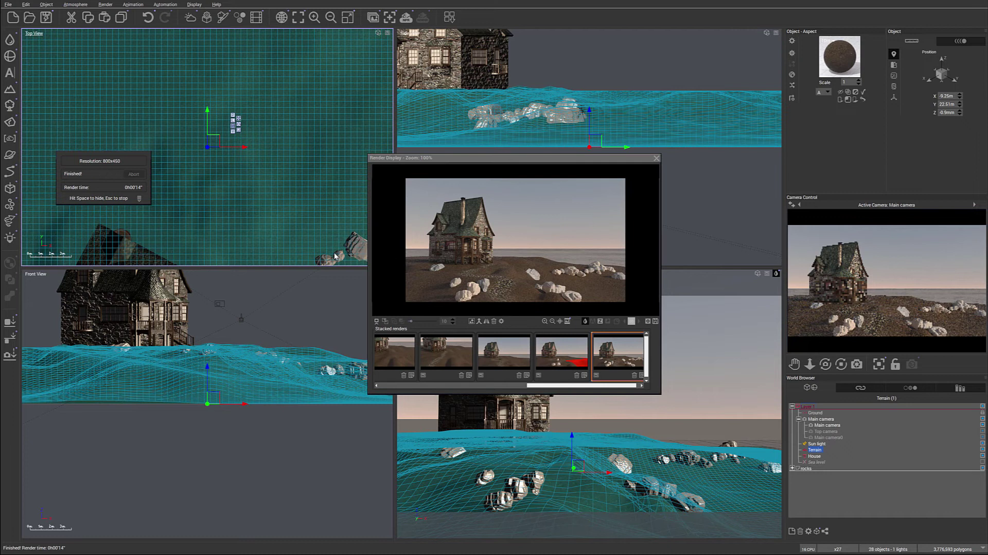
pyautogui.click(657, 158)
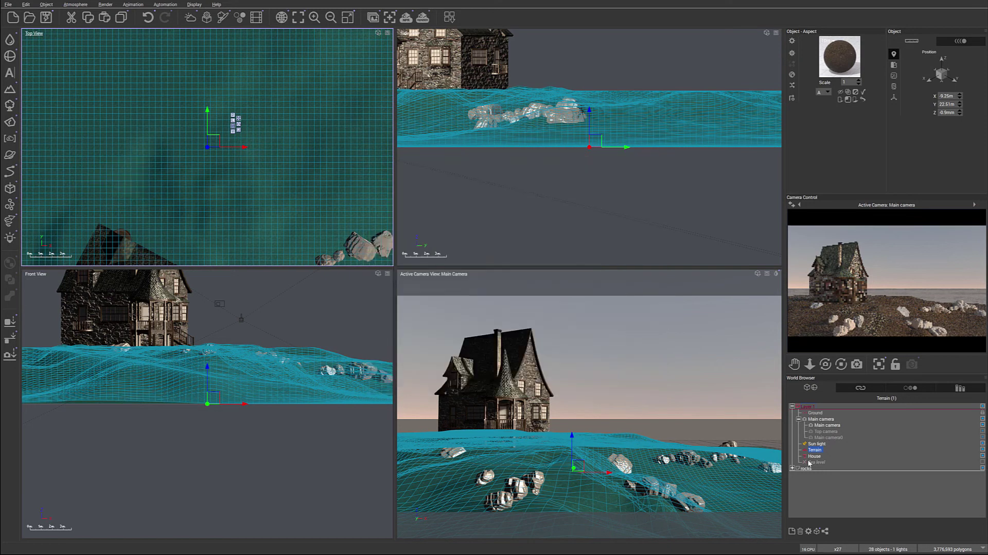
# Open the Waterton Lake Rock material from the Materials list and darken its overall colour considerably
pyautogui.click(909, 387)
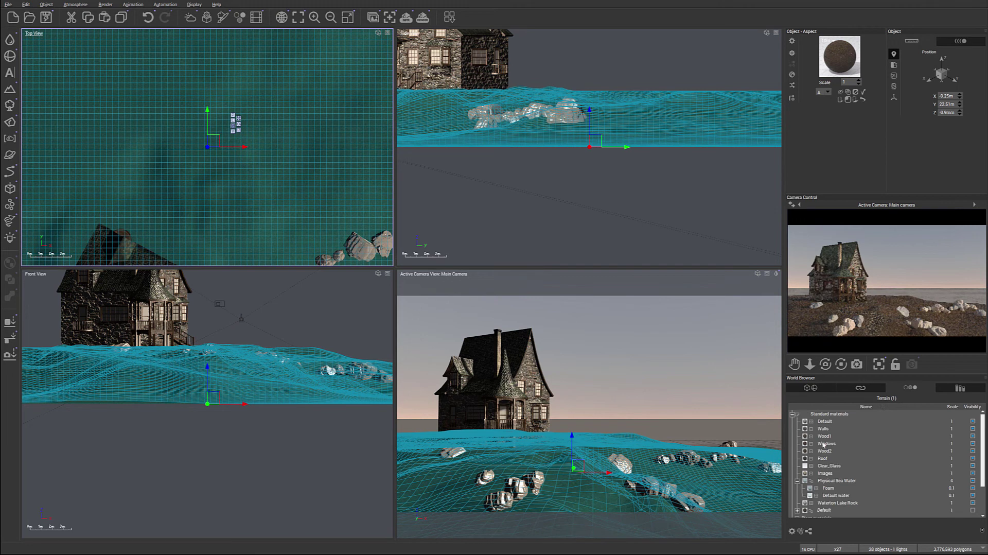
pyautogui.scroll(-2, 823, 445)
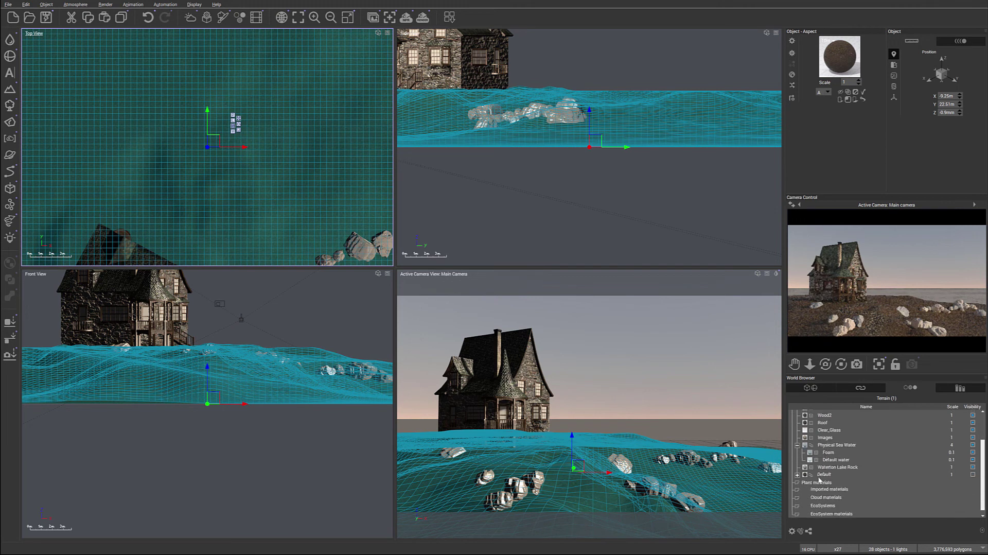
pyautogui.click(827, 467)
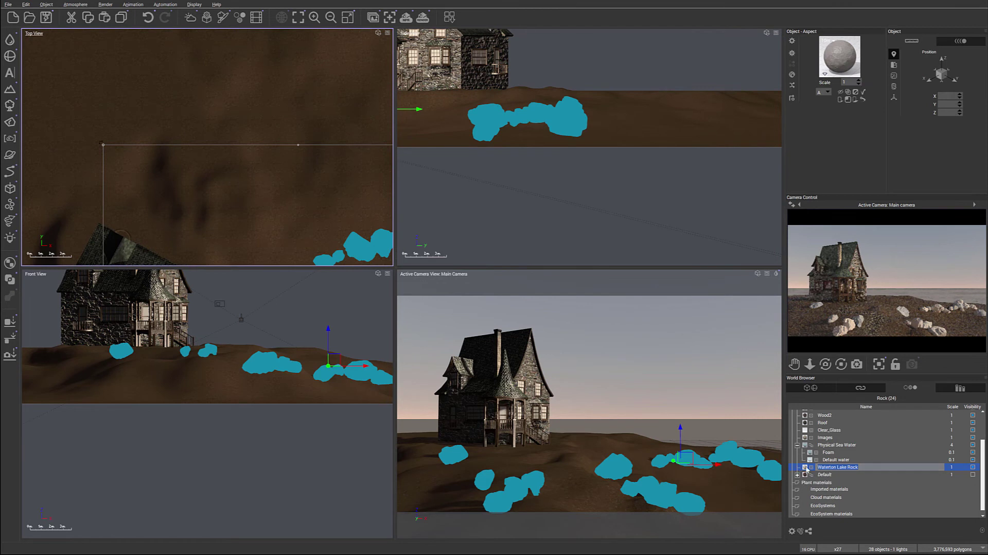
pyautogui.doubleClick(805, 468)
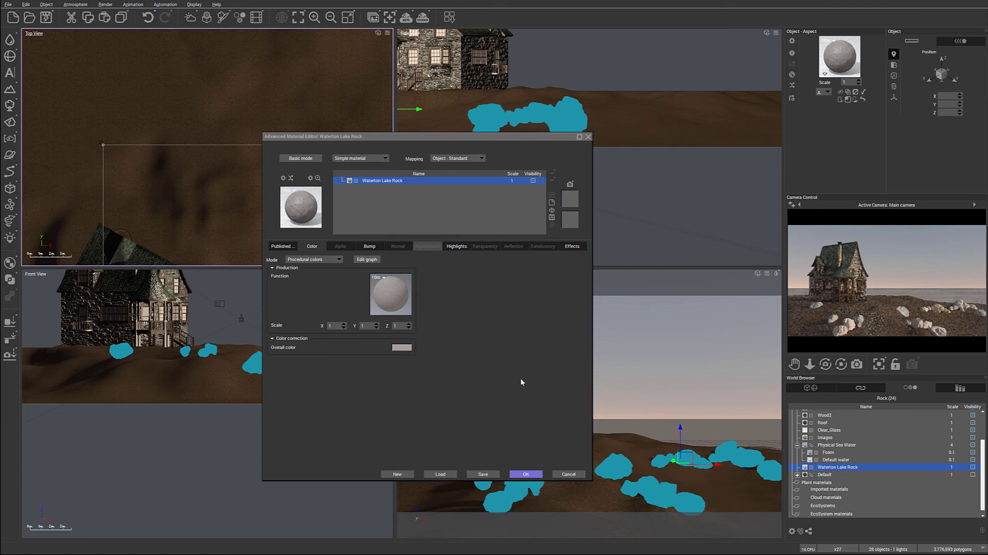
pyautogui.click(280, 247)
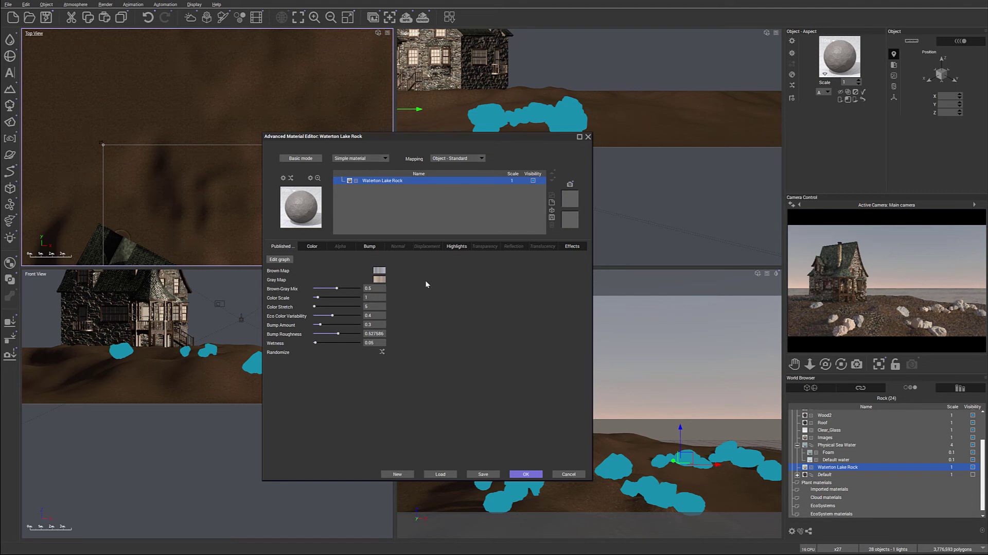
pyautogui.click(311, 246)
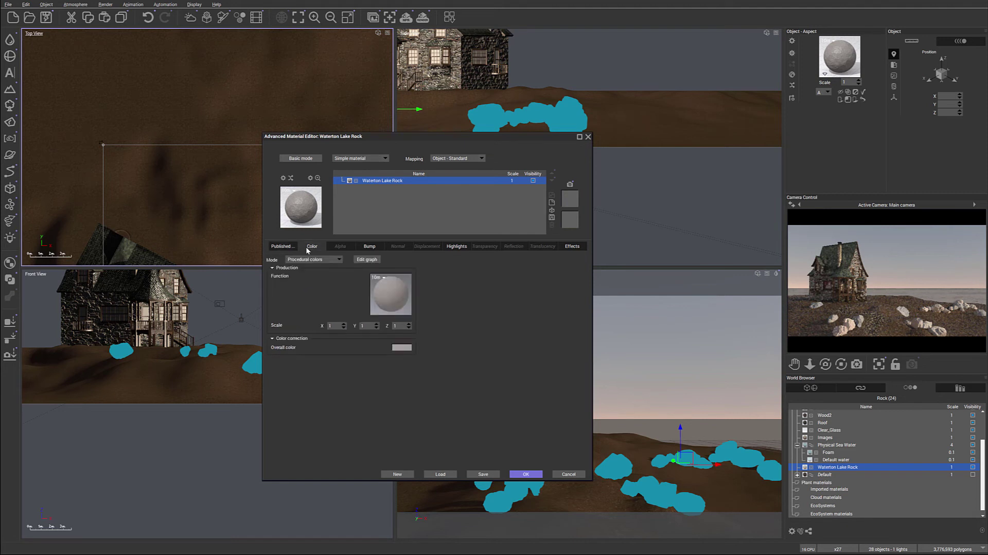
pyautogui.click(402, 347)
pyautogui.click(415, 349)
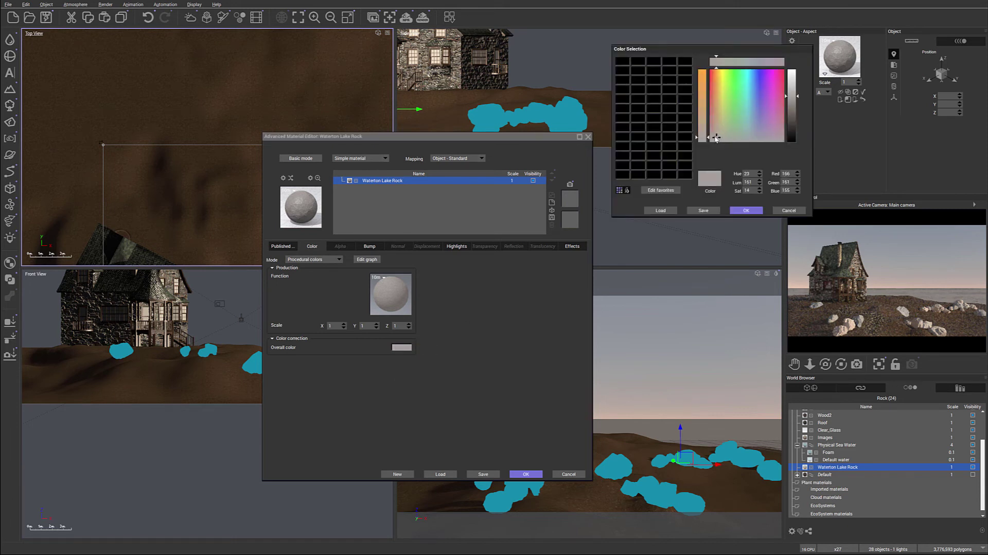
pyautogui.moveTo(794, 108); pyautogui.dragTo(797, 129)
pyautogui.click(747, 210)
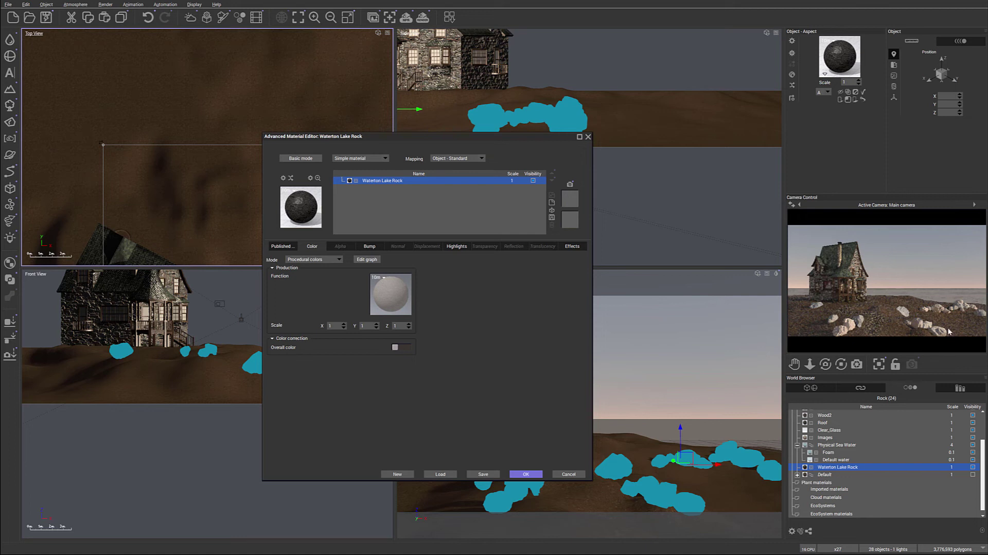
# Shrink the rock material's highlight global size to 5% and apply it
pyautogui.click(456, 246)
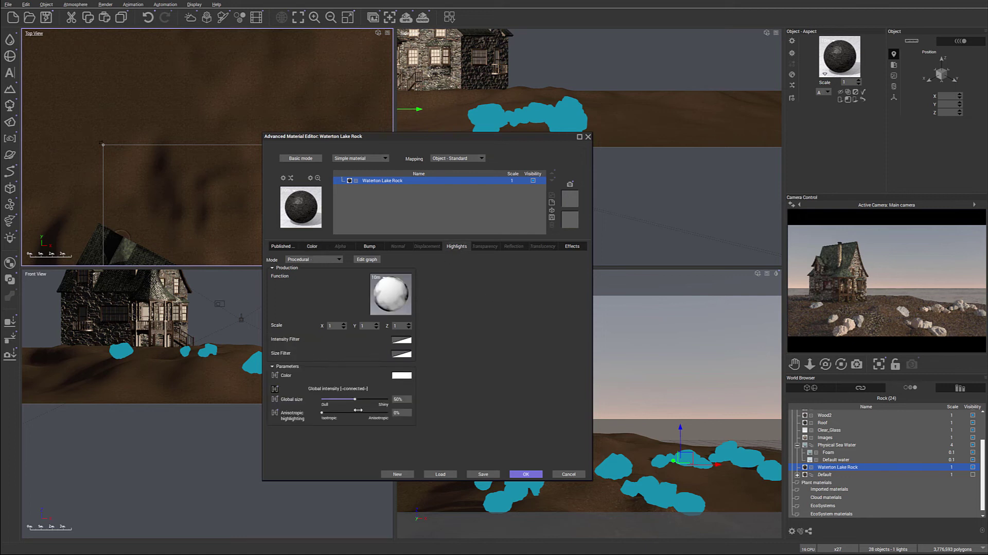
pyautogui.moveTo(363, 398); pyautogui.dragTo(334, 396)
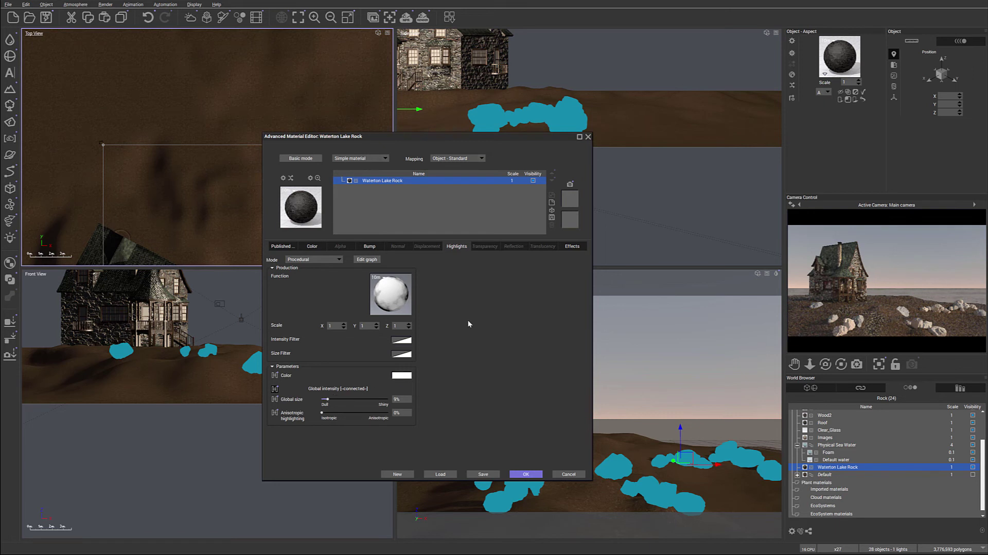
pyautogui.click(526, 473)
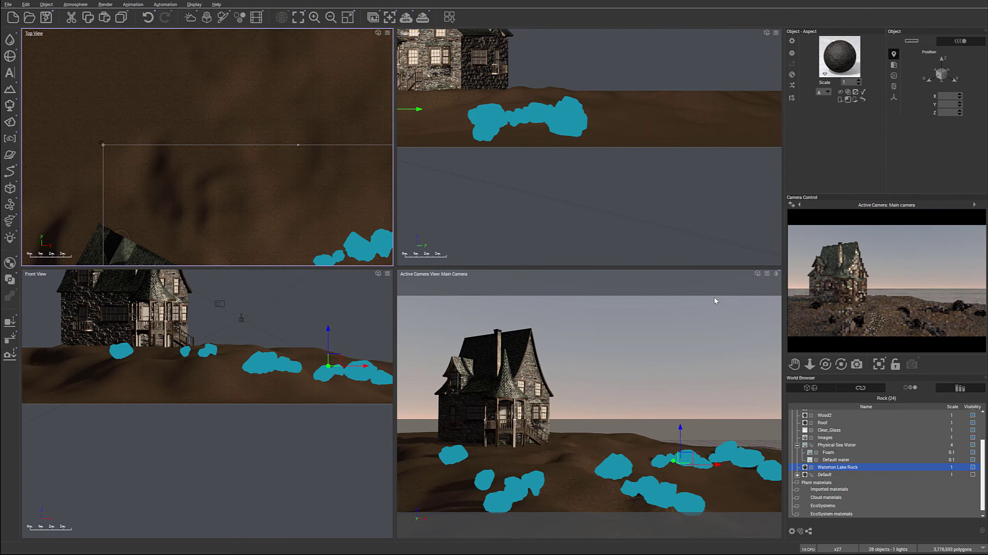
# Reopen the Waterton Lake Rock material and lighten its overall colour slightly
pyautogui.doubleClick(837, 60)
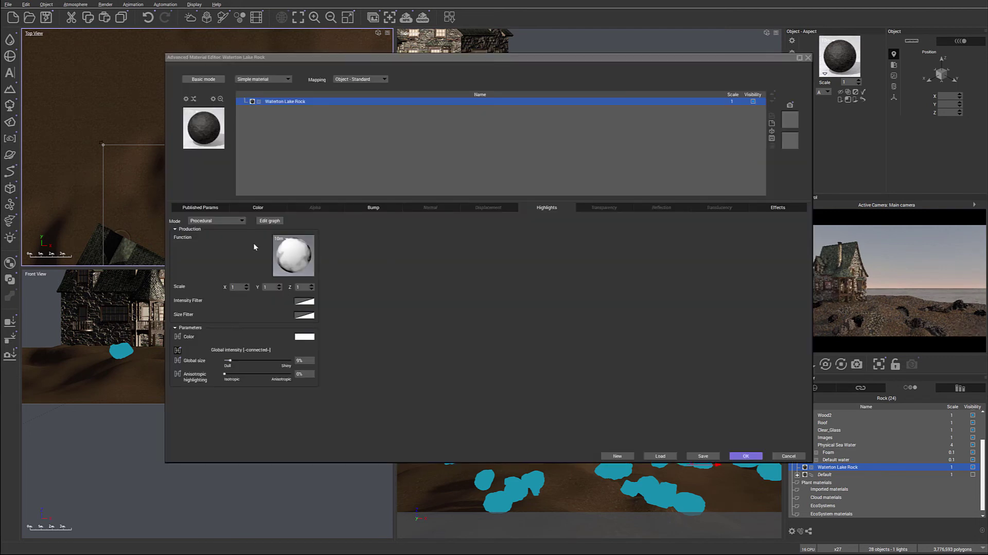
pyautogui.click(243, 208)
pyautogui.rightClick(309, 308)
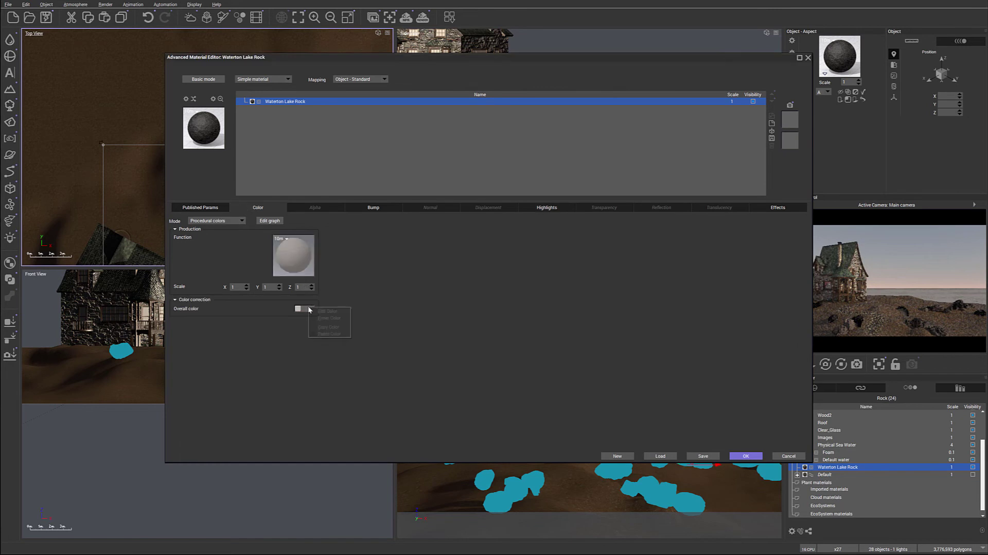
pyautogui.click(329, 312)
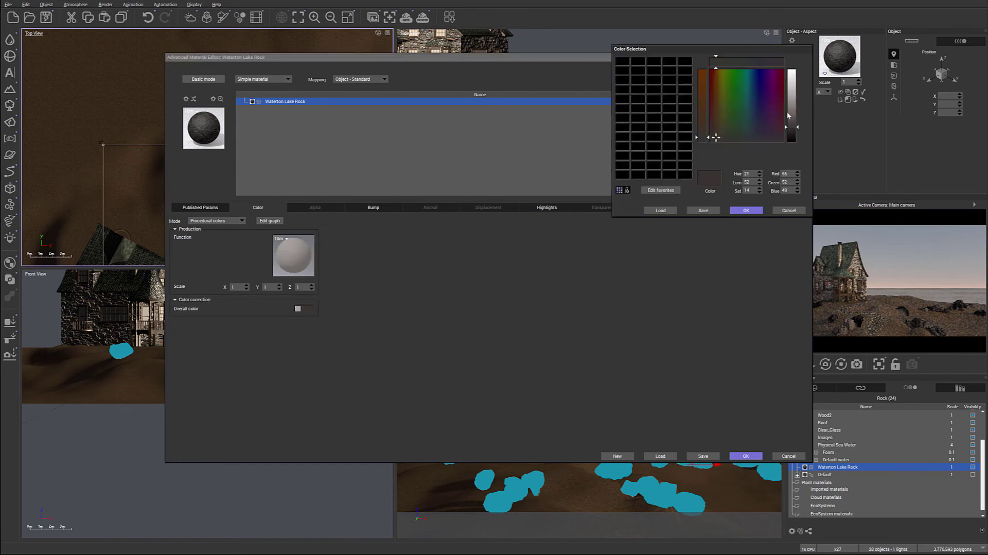
pyautogui.moveTo(796, 131); pyautogui.dragTo(796, 125)
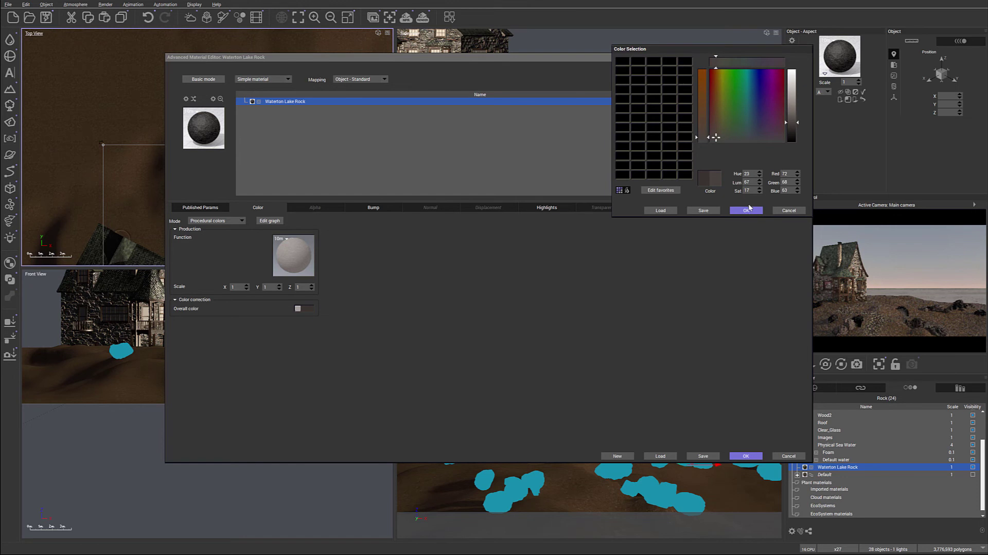
pyautogui.click(746, 209)
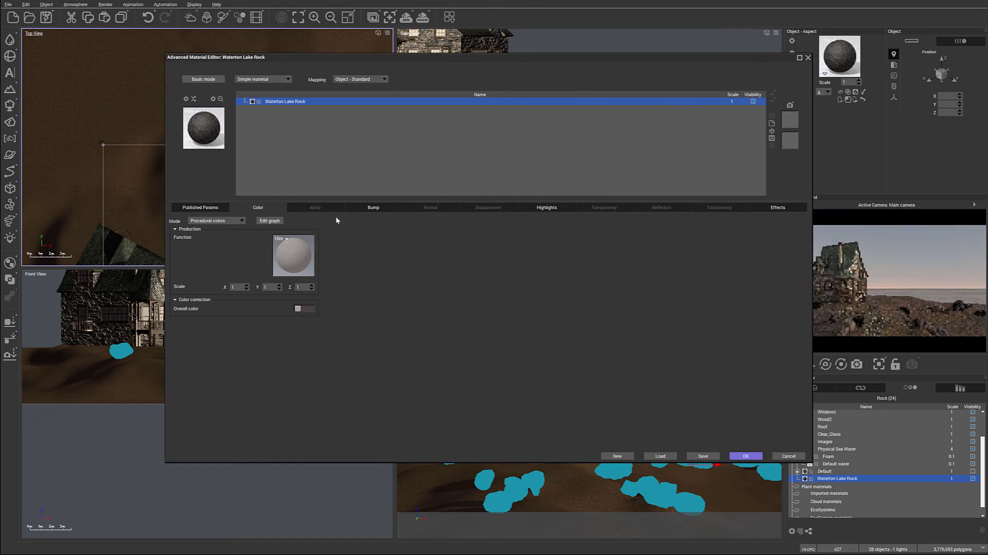
# Set Brown-Gray Mix to about 0.57, raise colour variability, and apply the material
pyautogui.click(208, 209)
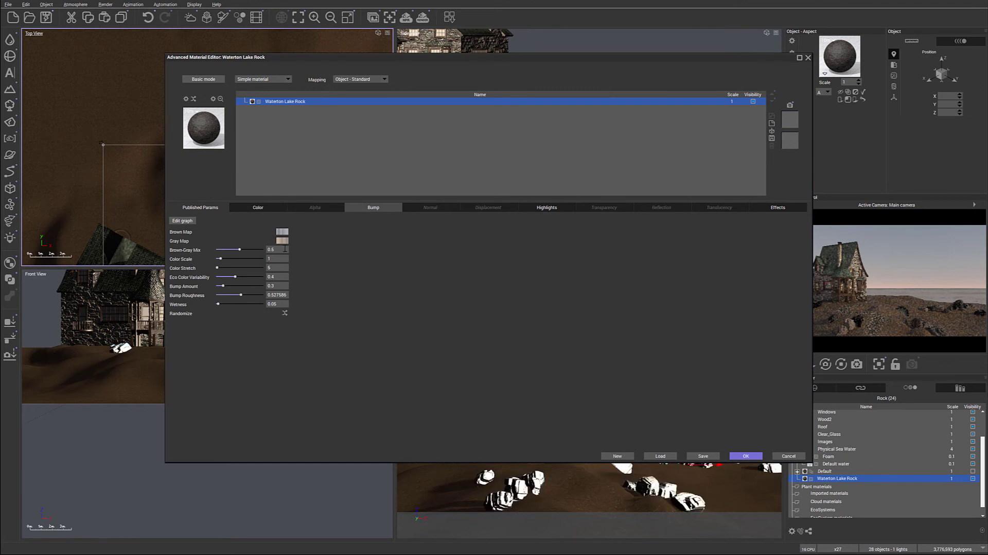
pyautogui.moveTo(244, 247); pyautogui.dragTo(227, 258)
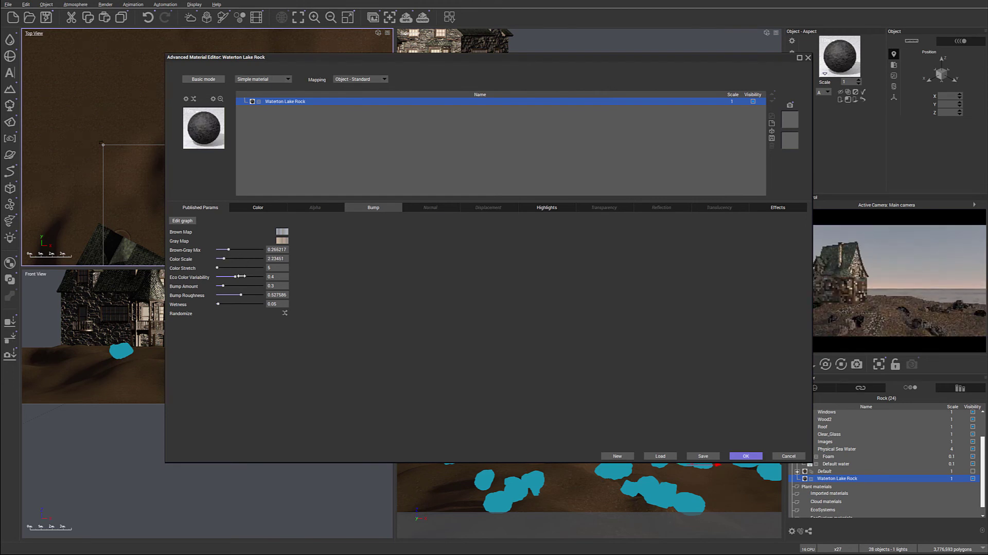
pyautogui.moveTo(238, 276)
pyautogui.mouseDown()
pyautogui.moveTo(229, 277)
pyautogui.moveTo(252, 277)
pyautogui.moveTo(237, 286)
pyautogui.mouseUp()
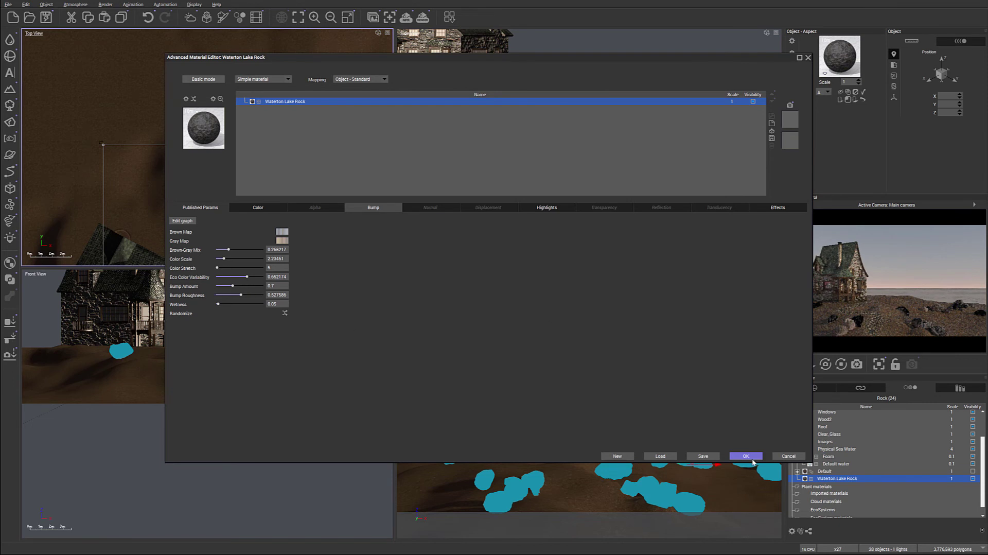
pyautogui.click(751, 458)
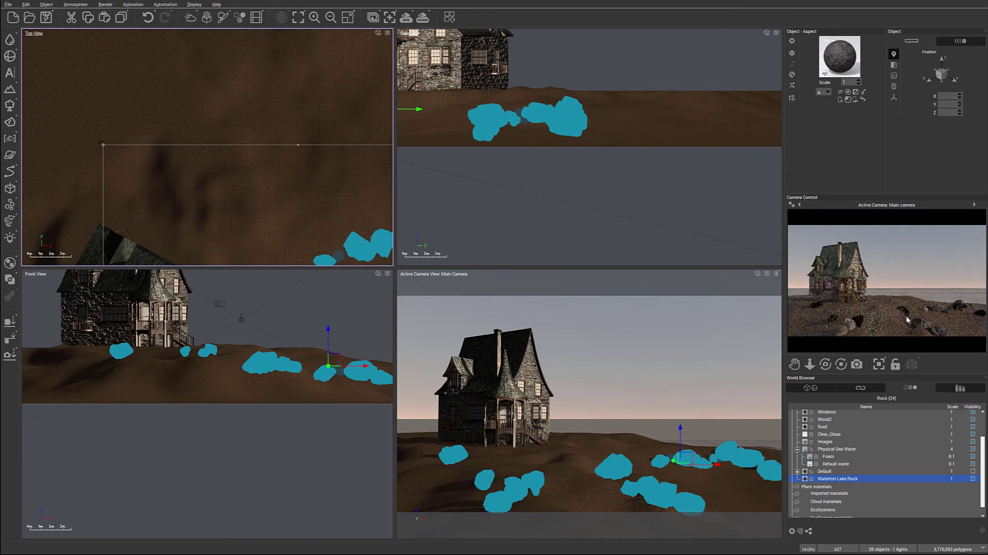
# Inspect the rock material's overall colour function graph and its MetaNode links
pyautogui.doubleClick(806, 480)
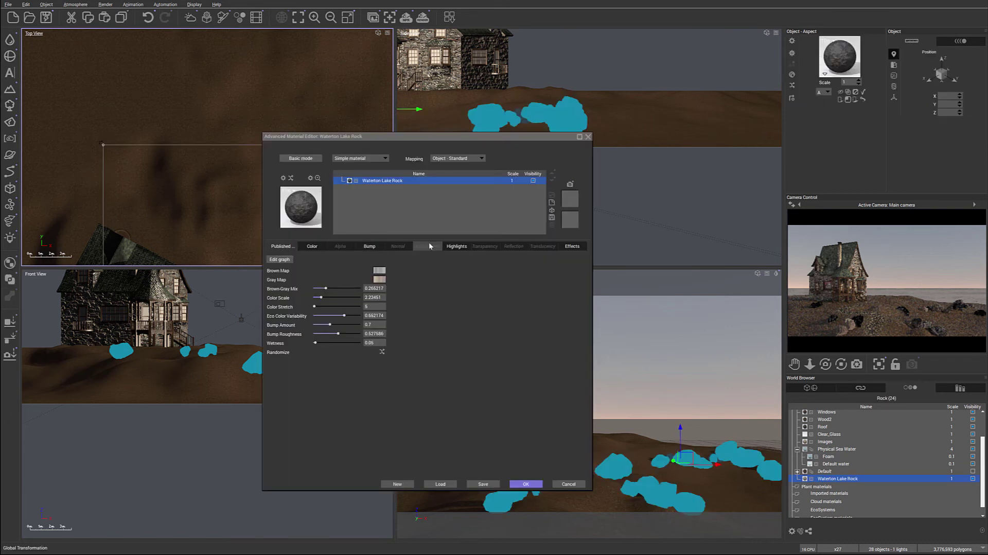
pyautogui.click(312, 246)
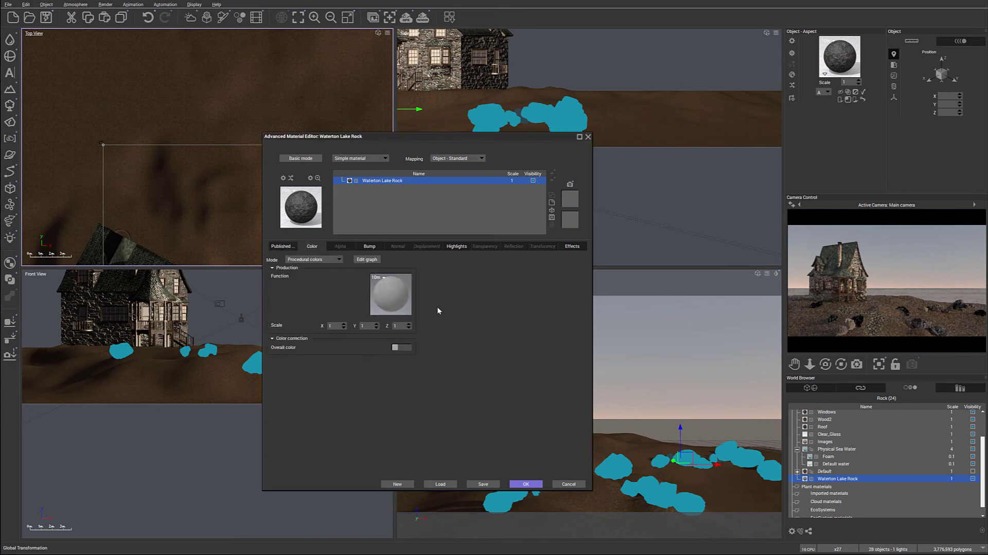
pyautogui.rightClick(387, 293)
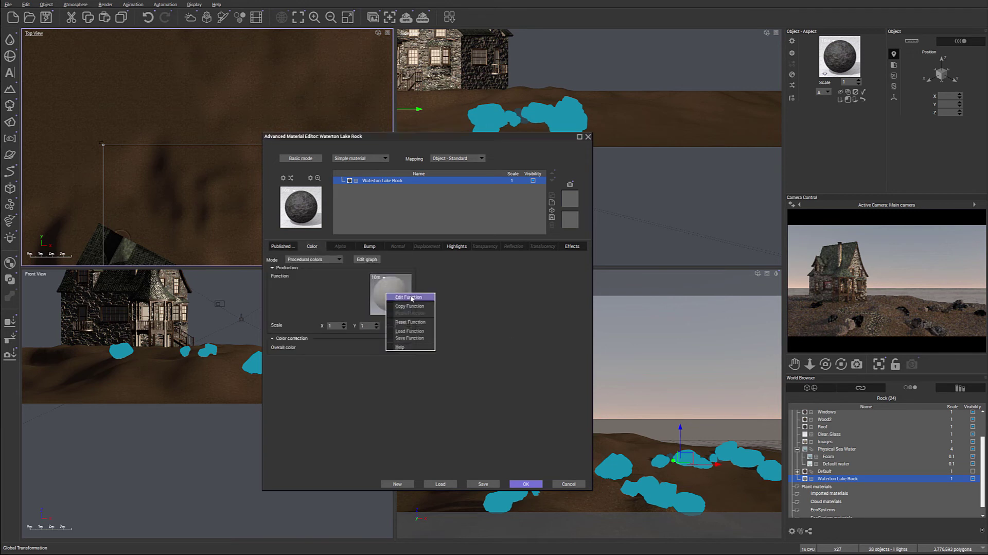
pyautogui.click(409, 297)
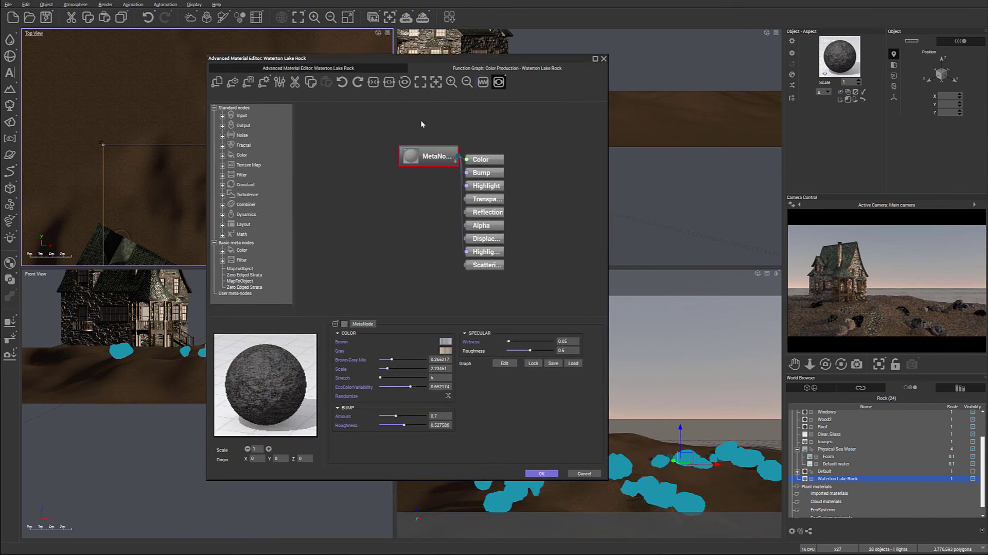
pyautogui.moveTo(441, 154); pyautogui.dragTo(363, 188)
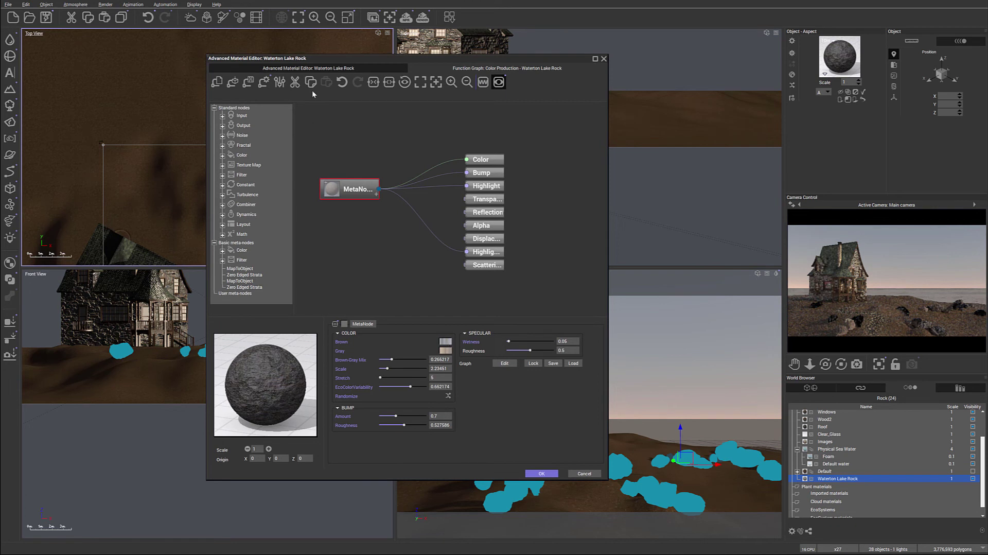
pyautogui.click(309, 68)
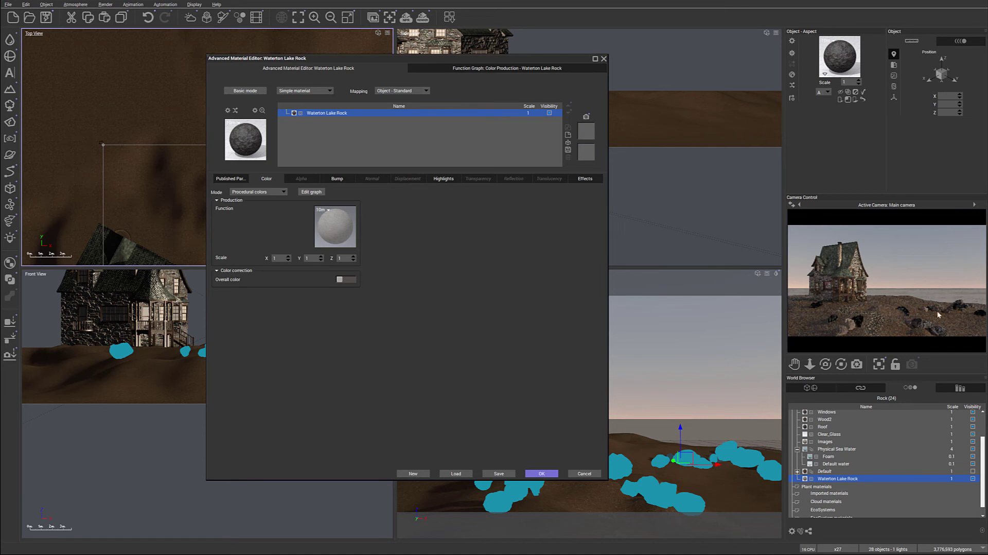
# Lighten the overall rock colour to RGB 110, 105, 100 (Lum 105)
pyautogui.rightClick(346, 284)
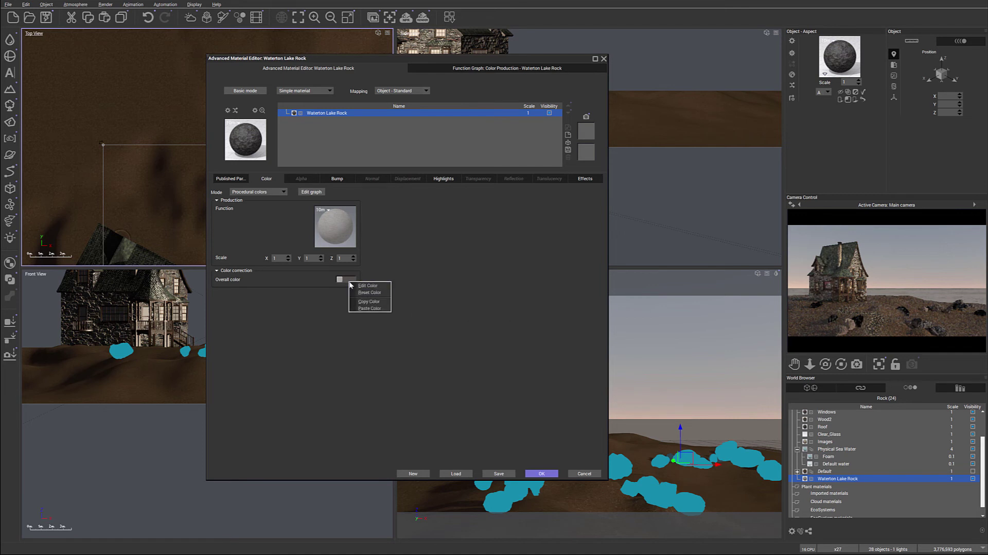
pyautogui.click(366, 284)
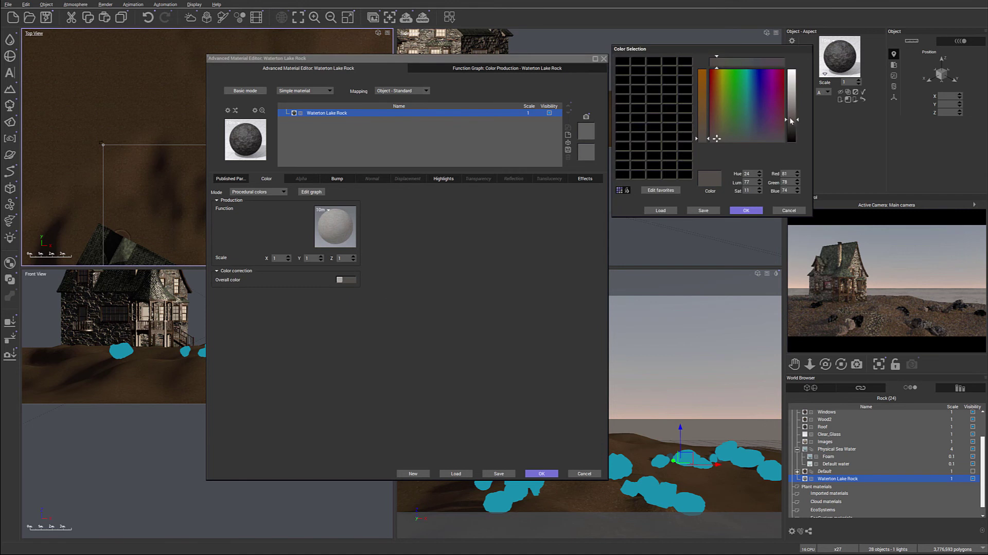
pyautogui.moveTo(790, 120); pyautogui.dragTo(791, 111)
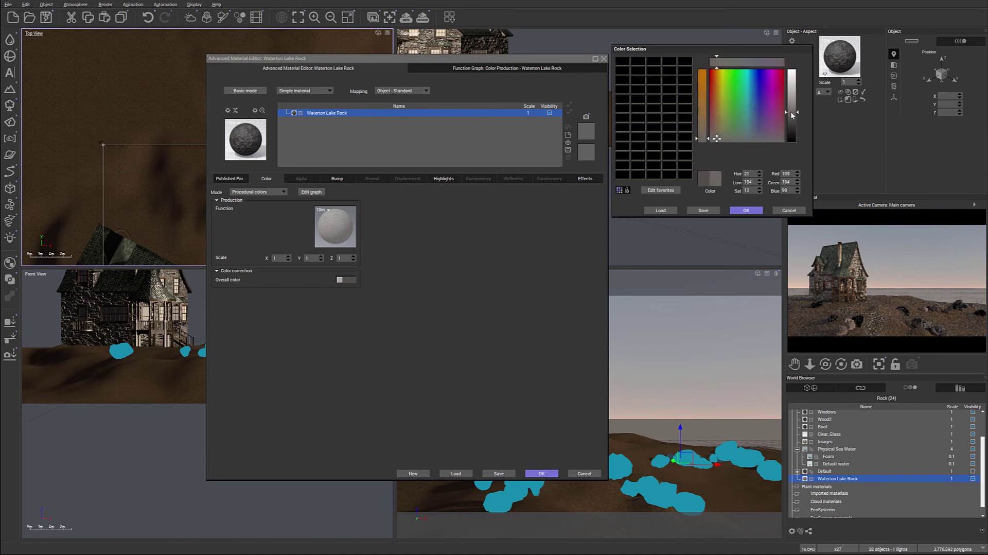
pyautogui.click(755, 211)
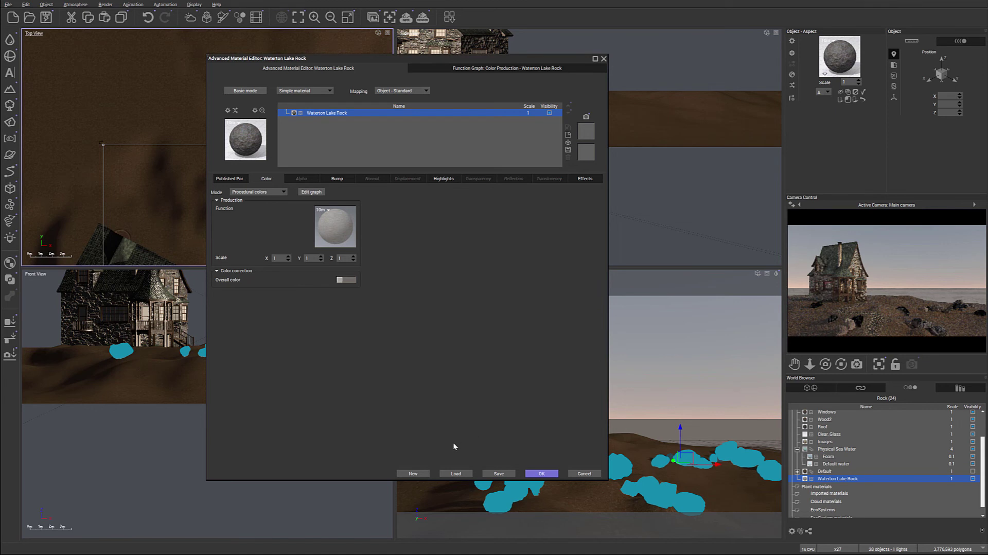
# Apply the paler rock material, render the Main camera at 800x450, and close the render
pyautogui.click(549, 474)
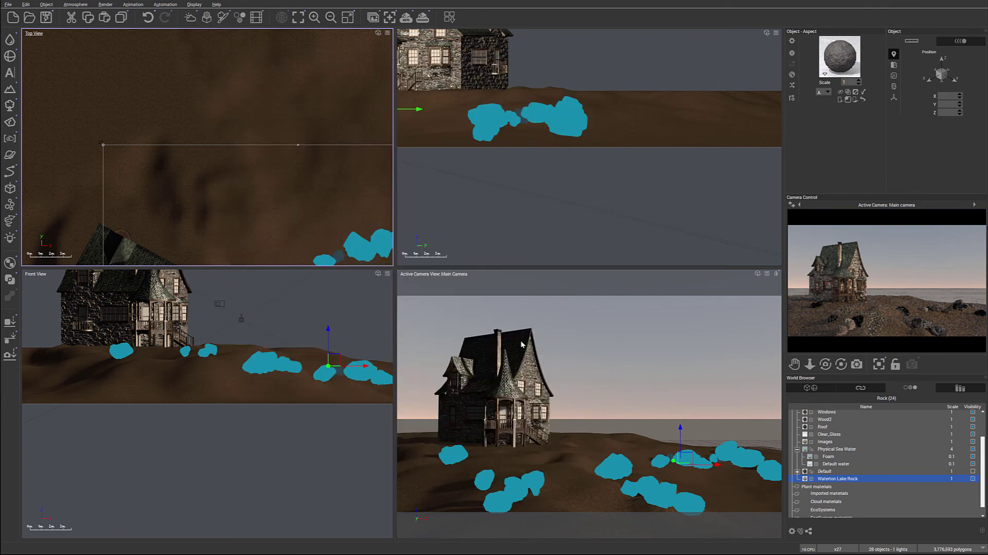
pyautogui.rightClick(945, 335)
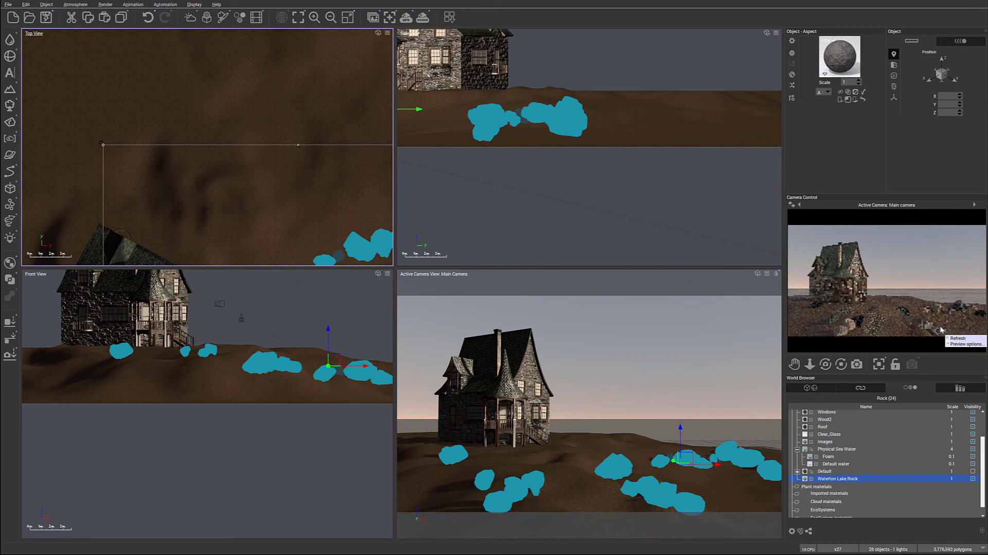
pyautogui.click(342, 46)
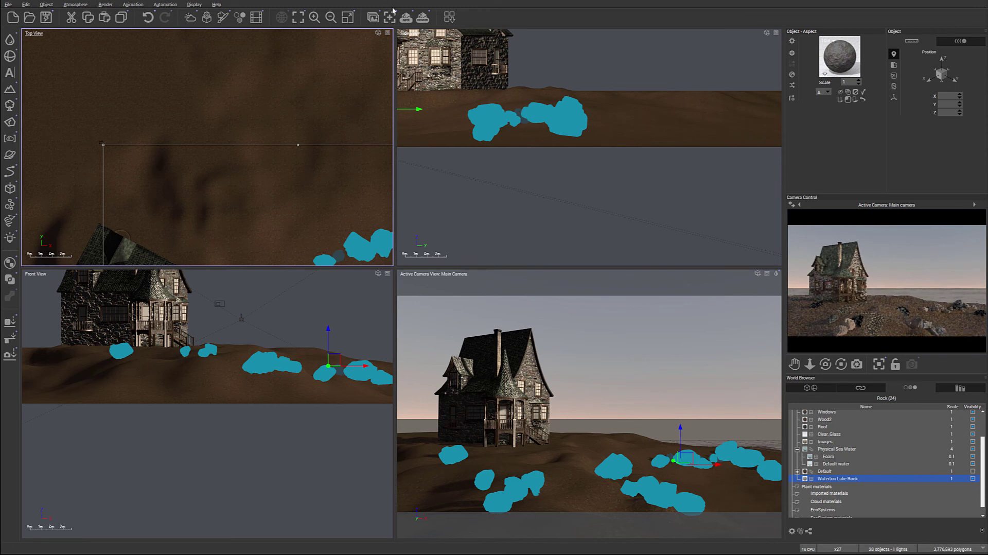
pyautogui.click(422, 18)
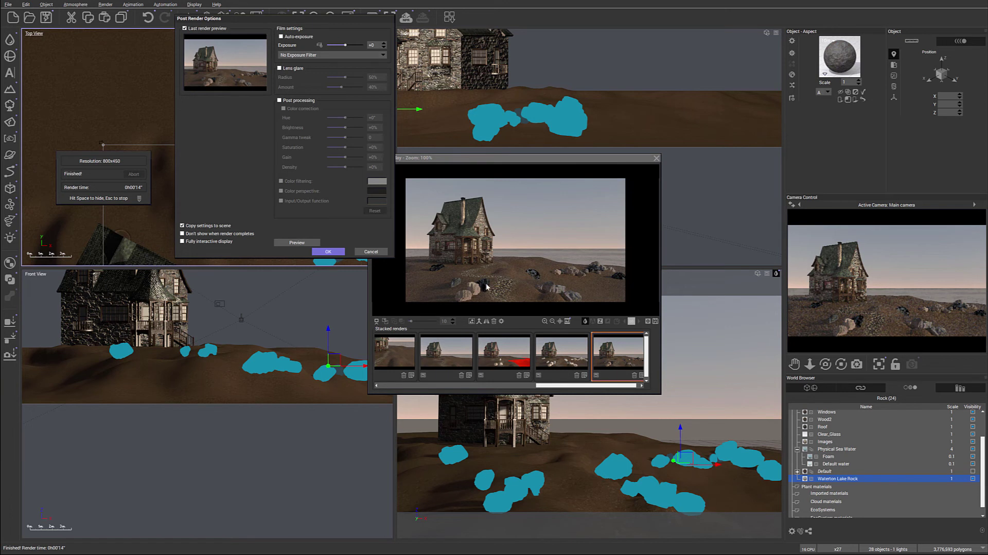
pyautogui.click(326, 251)
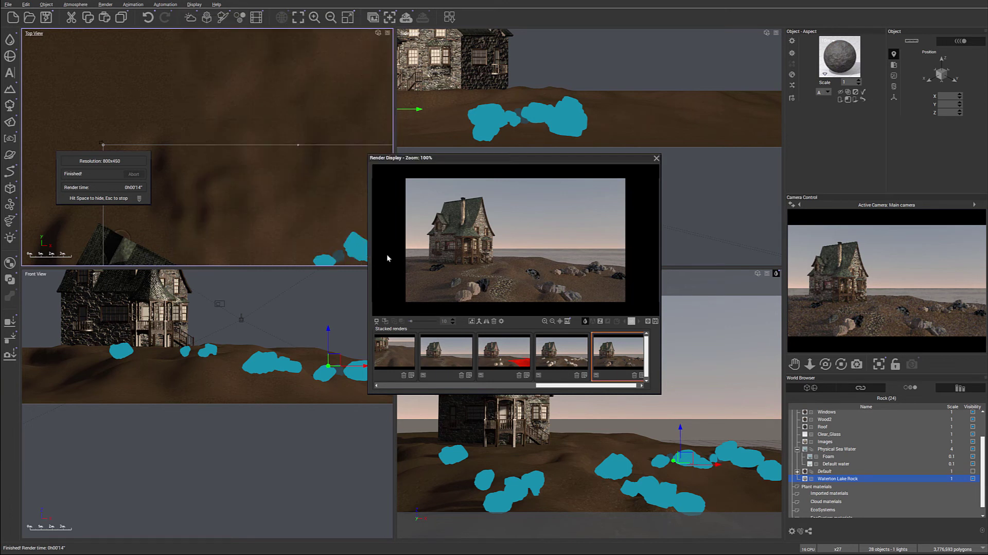
pyautogui.click(656, 158)
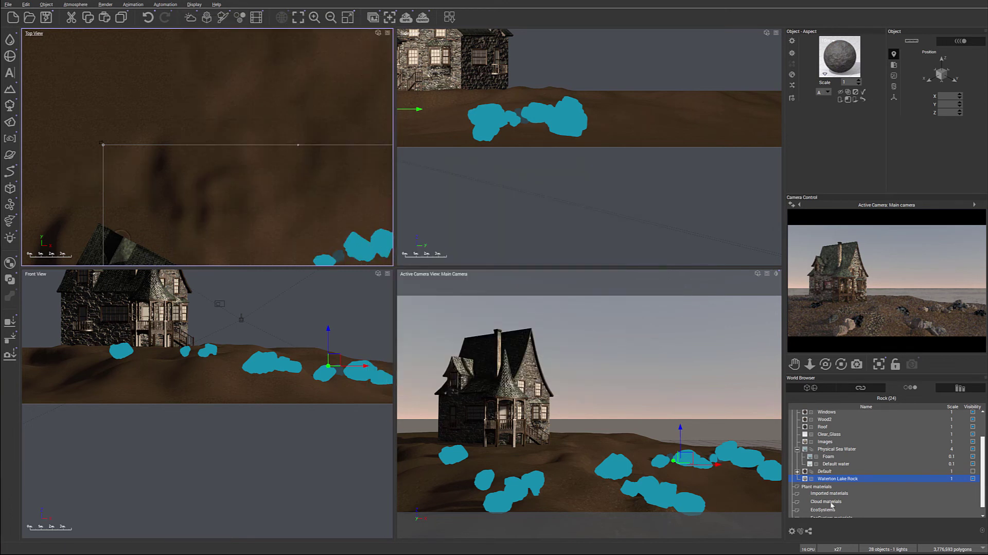
# Set Brown-Gray Mix almost to 0 and lower Bump Roughness to about 0.075
pyautogui.doubleClick(806, 479)
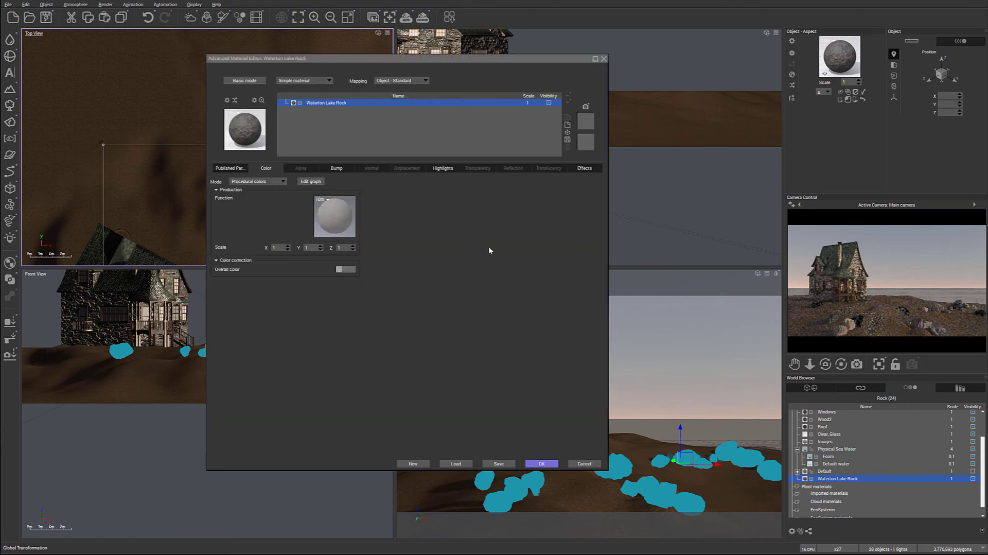
pyautogui.click(232, 170)
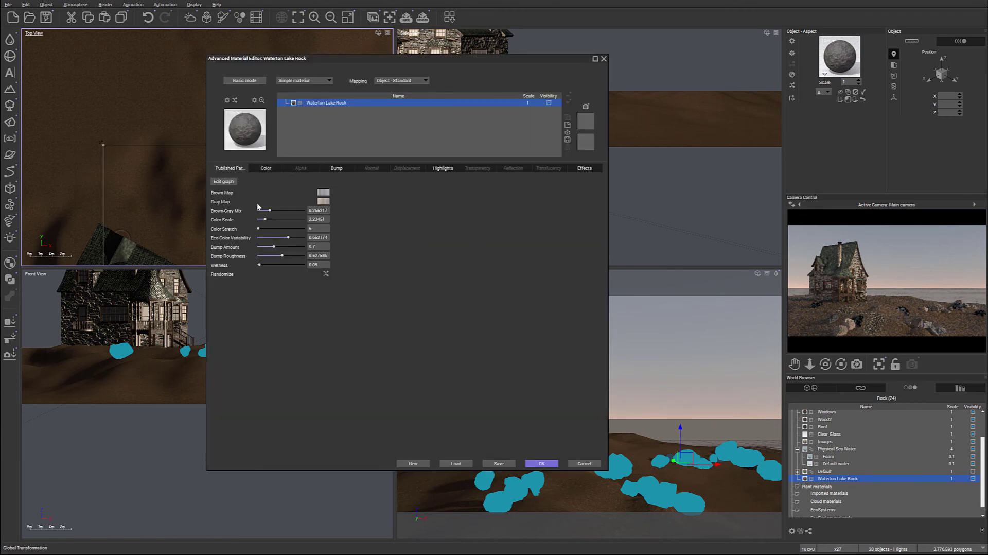
pyautogui.moveTo(275, 208); pyautogui.dragTo(254, 209)
pyautogui.moveTo(290, 254)
pyautogui.mouseDown()
pyautogui.moveTo(273, 252)
pyautogui.moveTo(284, 253)
pyautogui.mouseUp()
# Change the overall rock colour to a warm, lighter RGB 122, 114, 106 and apply it
pyautogui.click(266, 167)
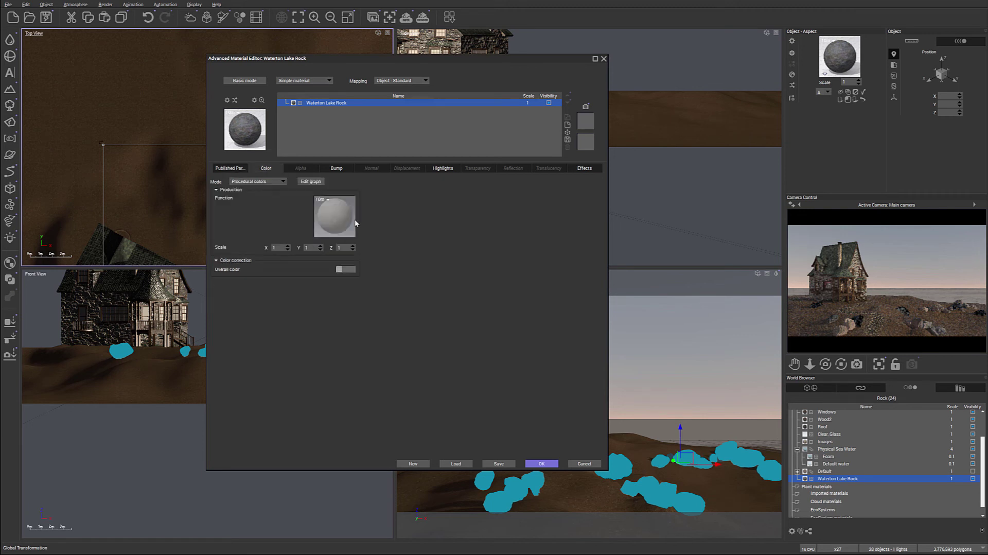
pyautogui.click(342, 270)
pyautogui.click(355, 274)
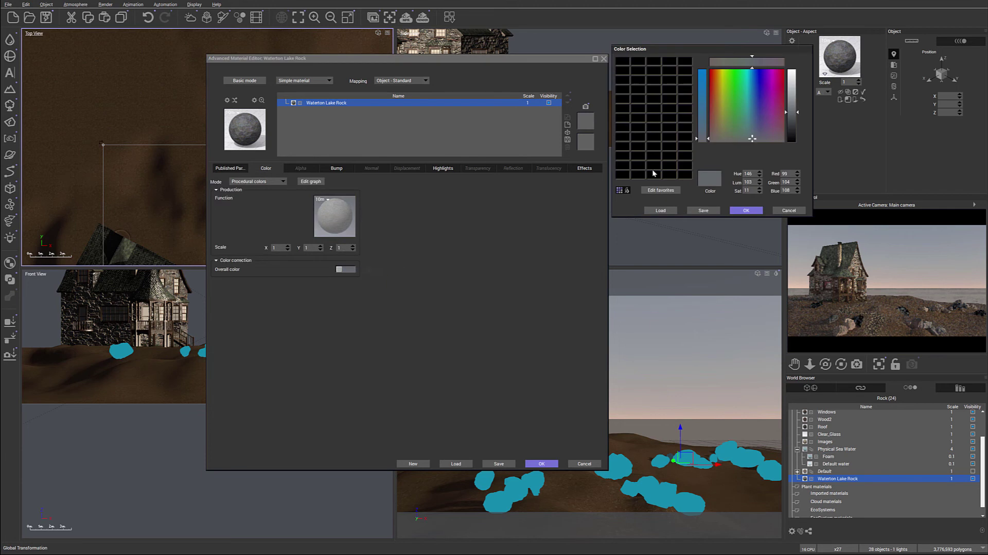
pyautogui.moveTo(752, 138); pyautogui.dragTo(716, 137)
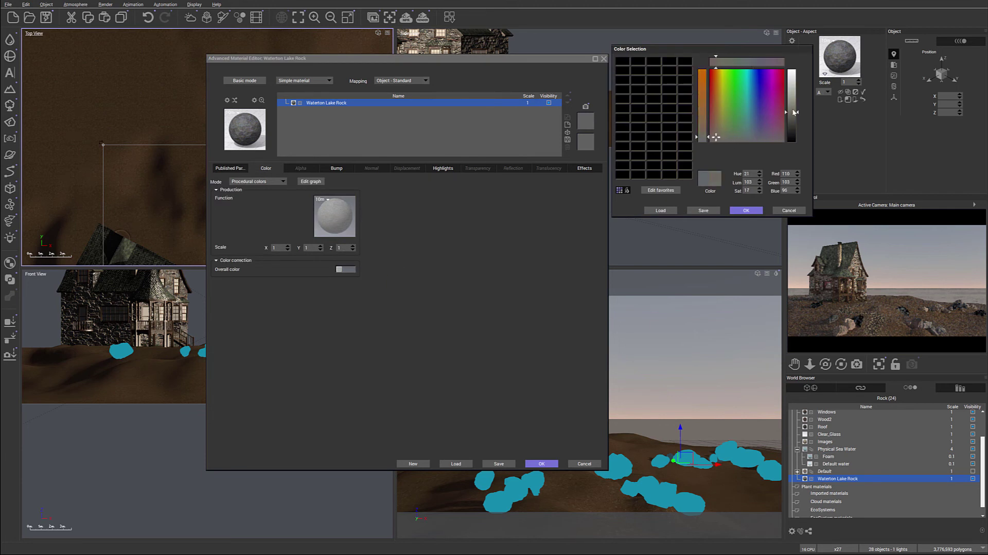
pyautogui.moveTo(795, 112); pyautogui.dragTo(795, 109)
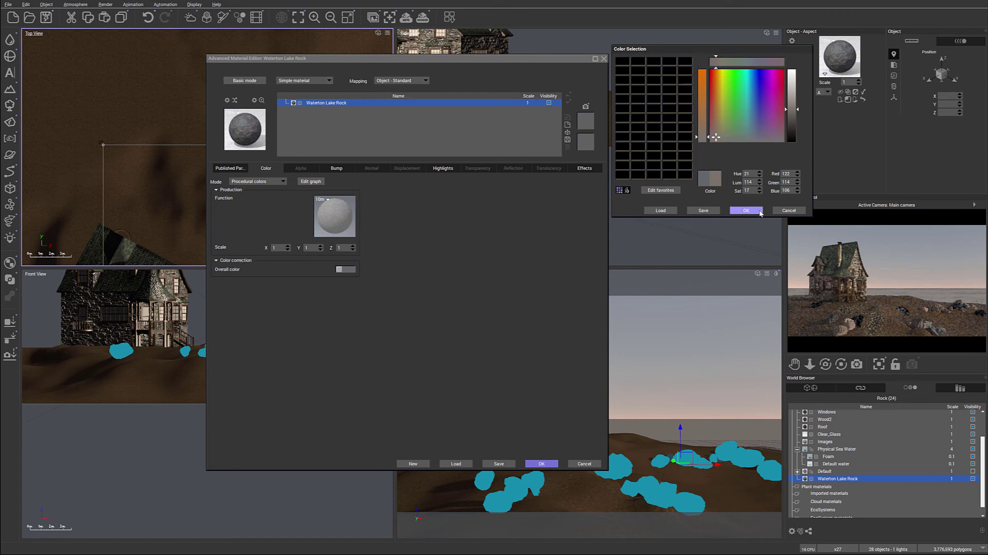
pyautogui.click(746, 210)
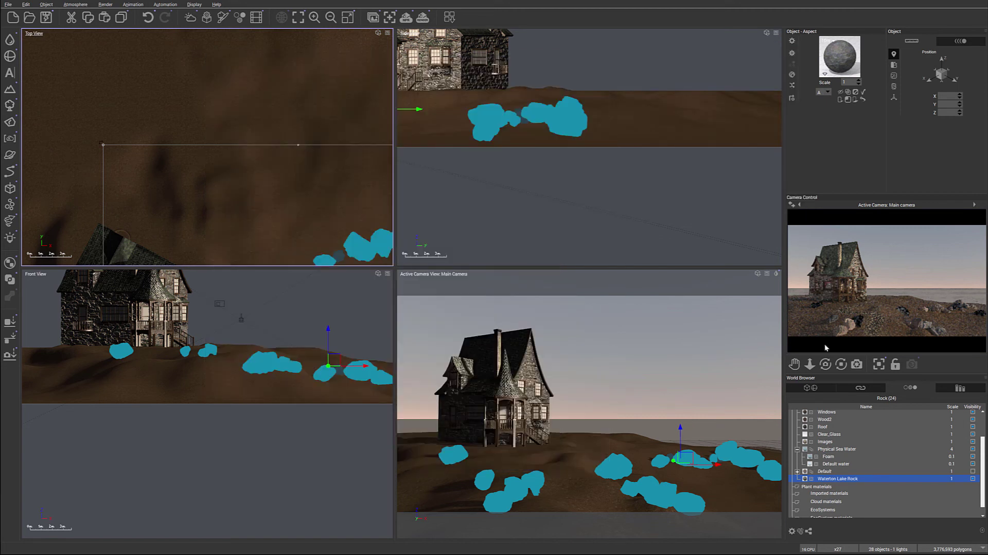
pyautogui.click(542, 464)
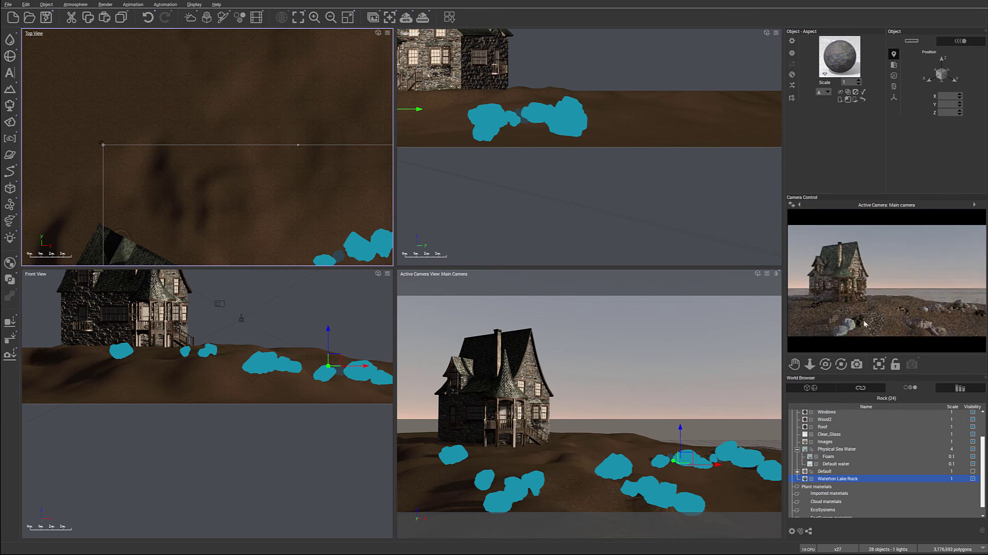
# Reset the Waterton Lake Rock overall colour to default grey and apply the material
pyautogui.doubleClick(805, 480)
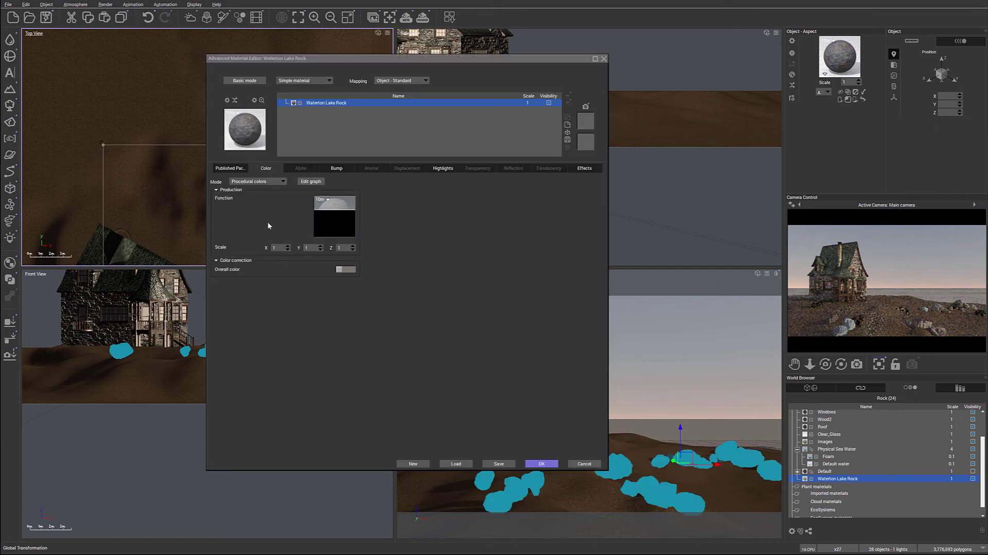
pyautogui.click(346, 271)
pyautogui.click(364, 279)
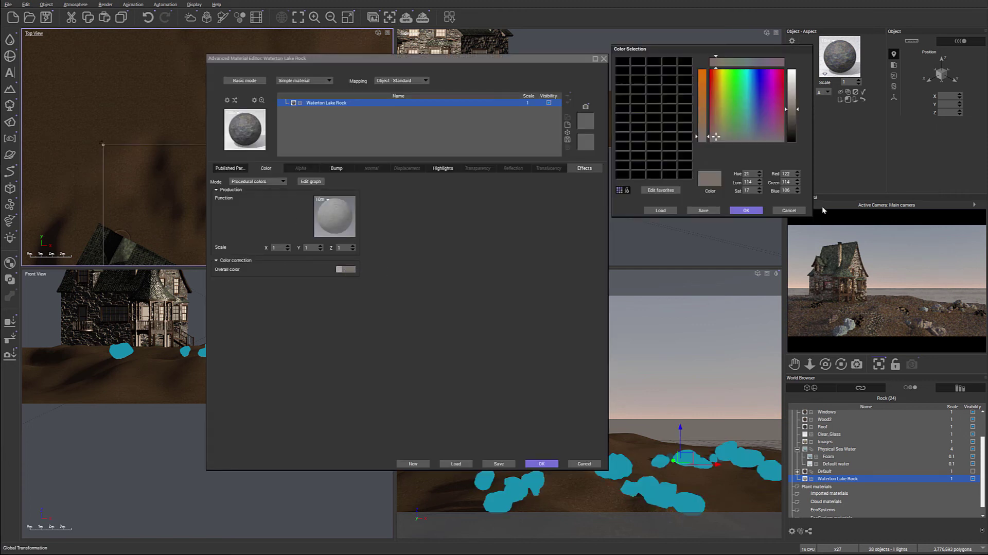
pyautogui.click(788, 211)
pyautogui.click(351, 270)
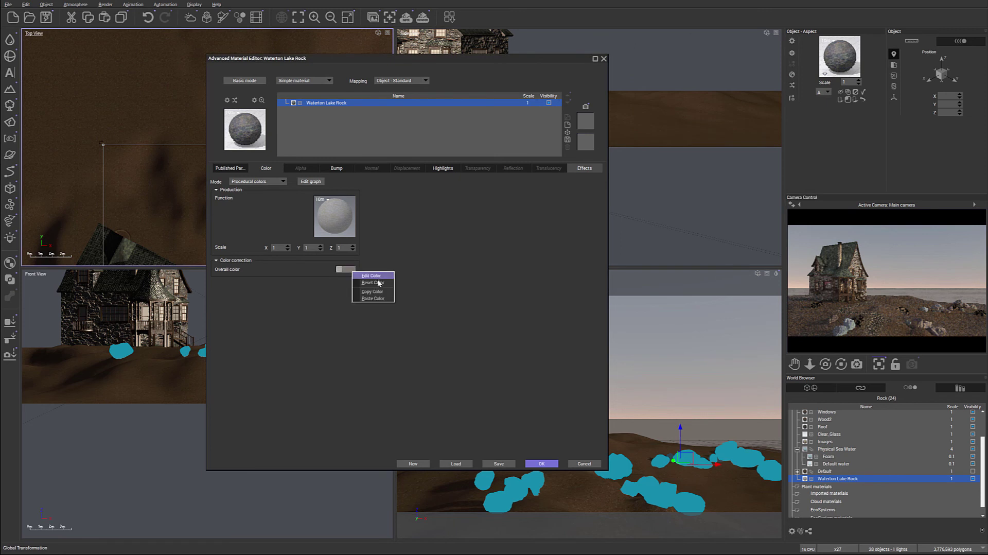
pyautogui.click(379, 282)
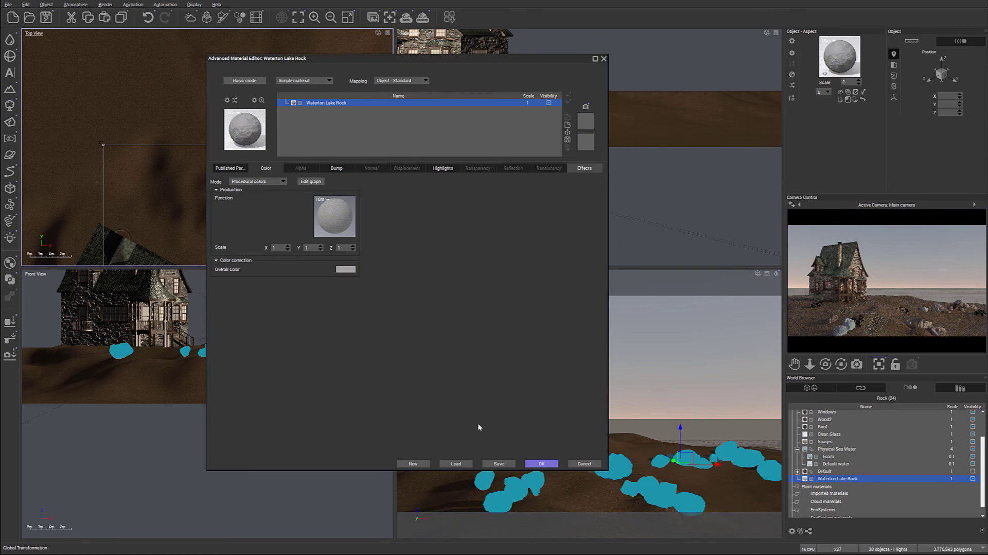
pyautogui.click(541, 463)
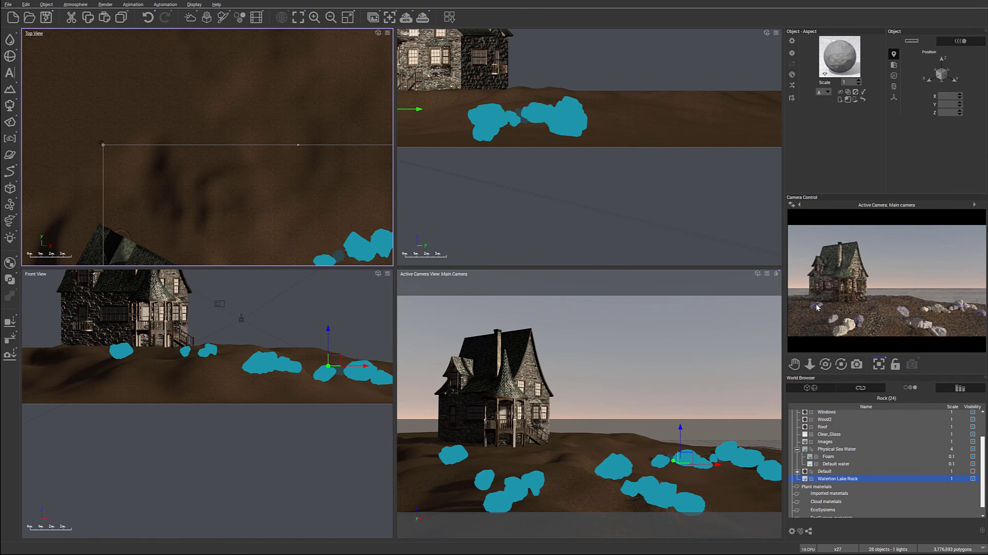
pyautogui.doubleClick(806, 481)
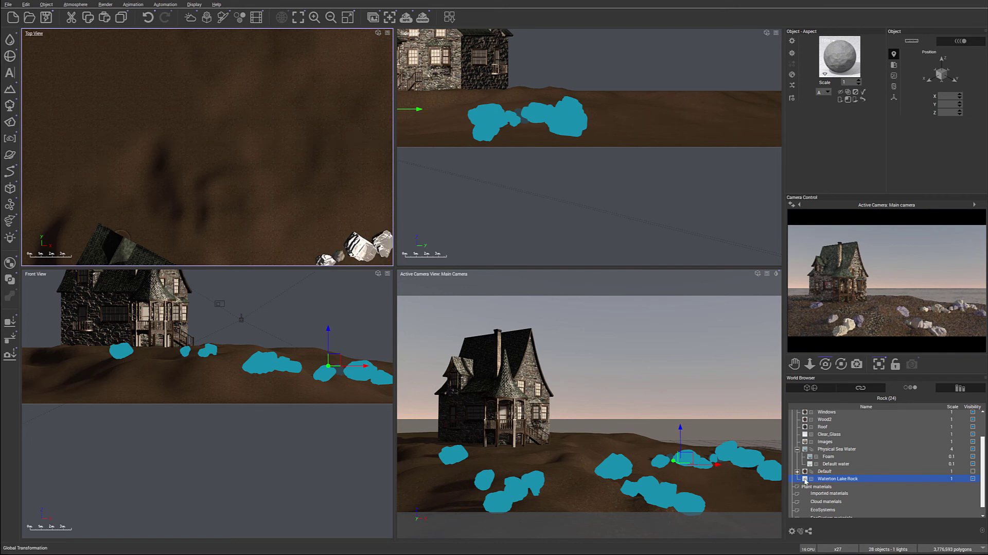
# Open the Waterton Lake Rock colour production function graph and nudge its MetaNode right
pyautogui.rightClick(331, 217)
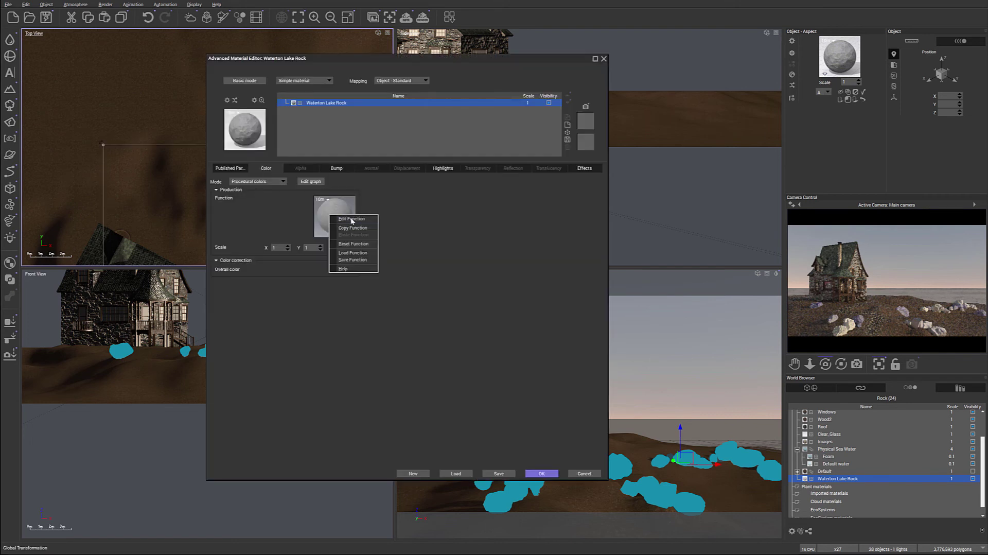
pyautogui.click(347, 220)
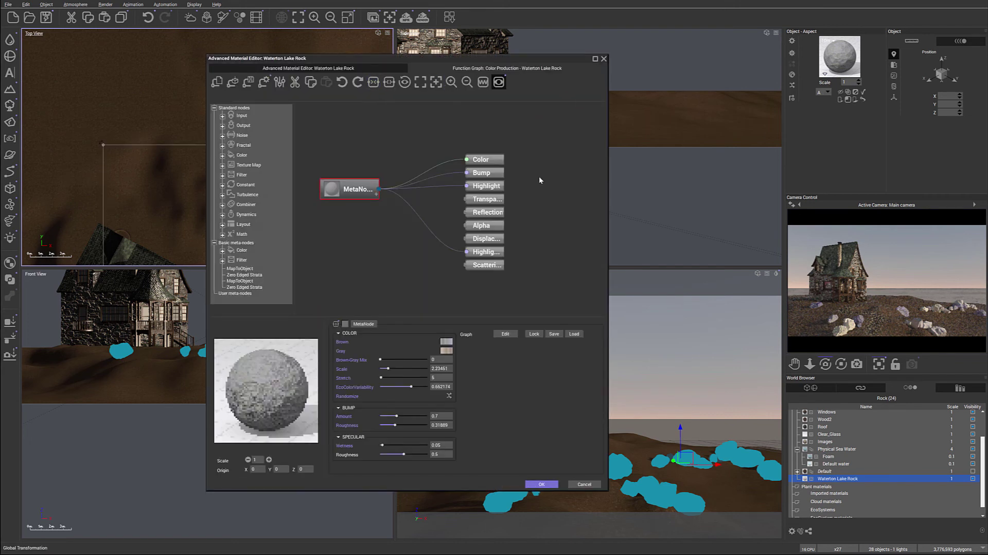
pyautogui.moveTo(350, 191); pyautogui.dragTo(353, 191)
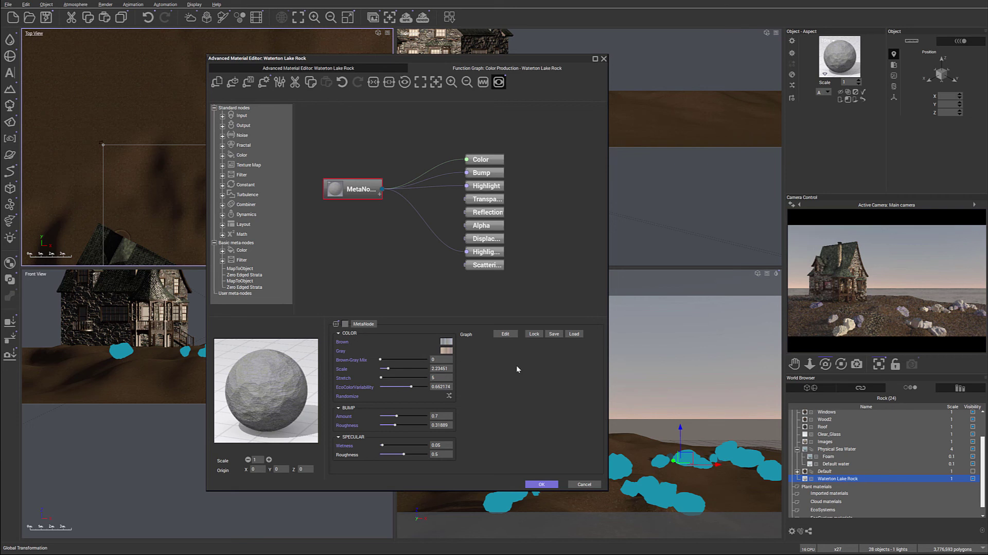
# Inspect the Brown colour map, cancel its editor, and return to the Advanced Material Editor
pyautogui.rightClick(446, 342)
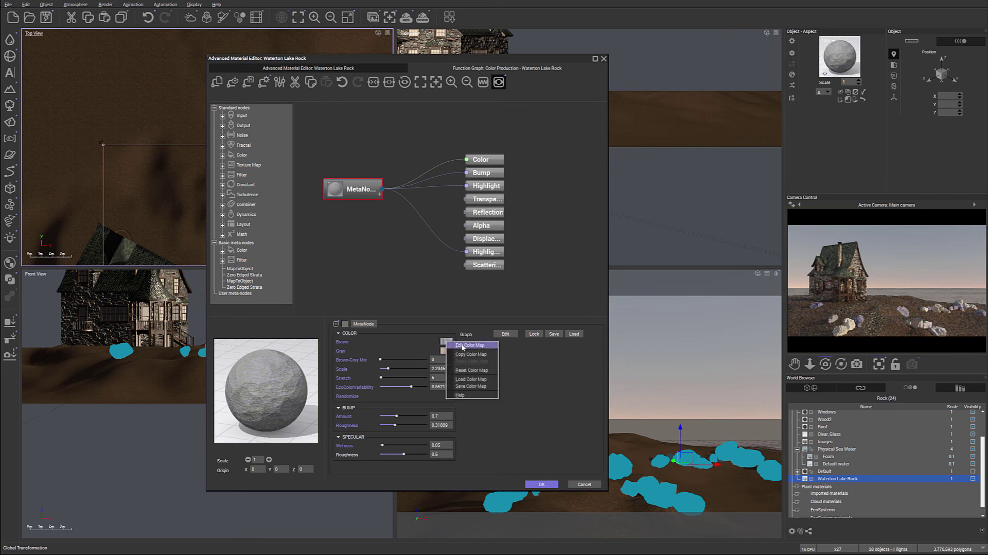
pyautogui.click(463, 346)
pyautogui.moveTo(685, 36); pyautogui.dragTo(491, 127)
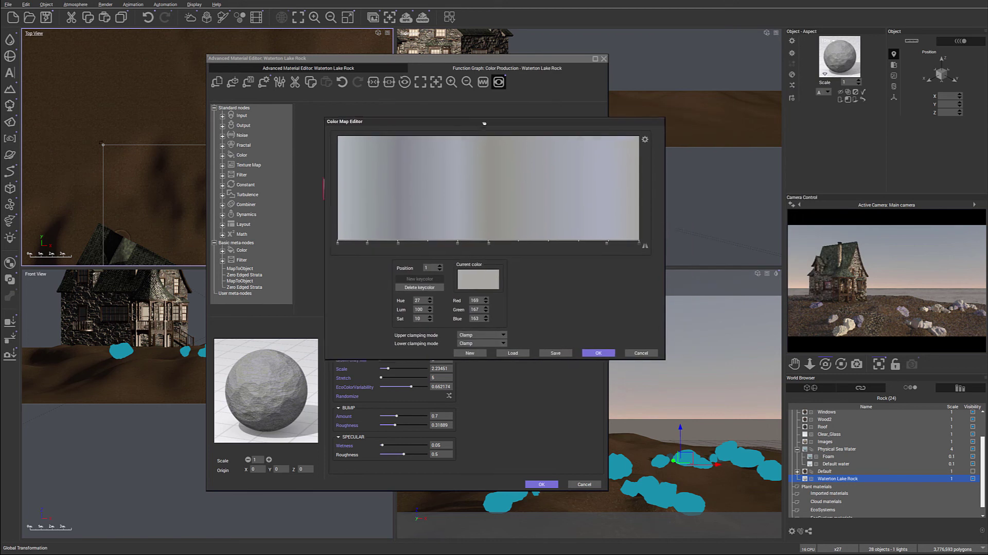
pyautogui.click(647, 355)
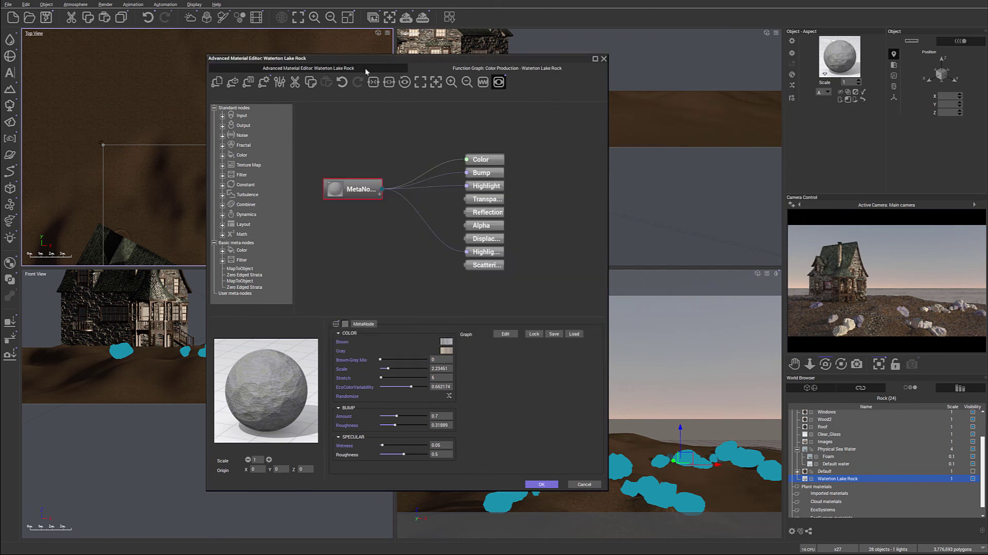
pyautogui.click(324, 67)
# Lower the luminance of the current key colour in the Brown Map gradient
pyautogui.click(245, 181)
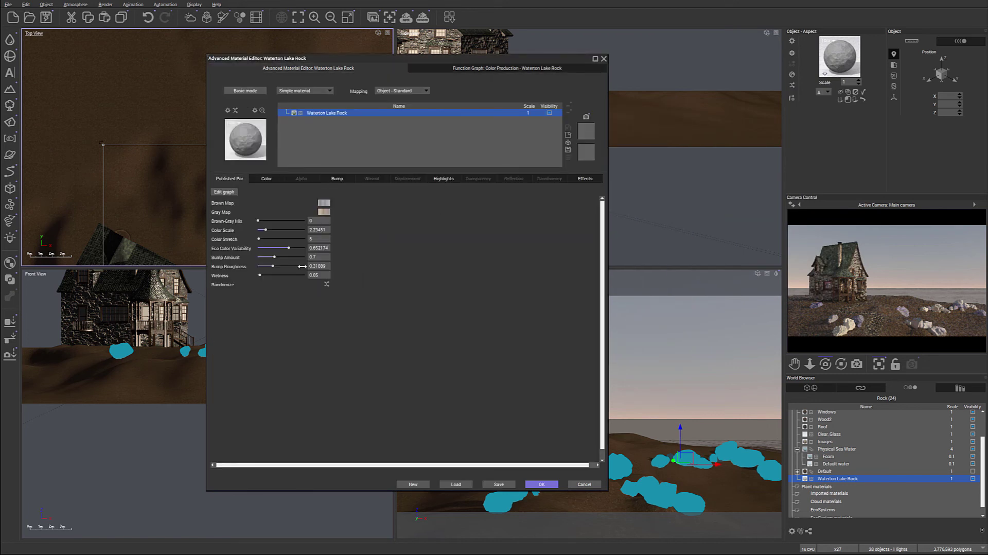
pyautogui.rightClick(316, 205)
pyautogui.click(343, 208)
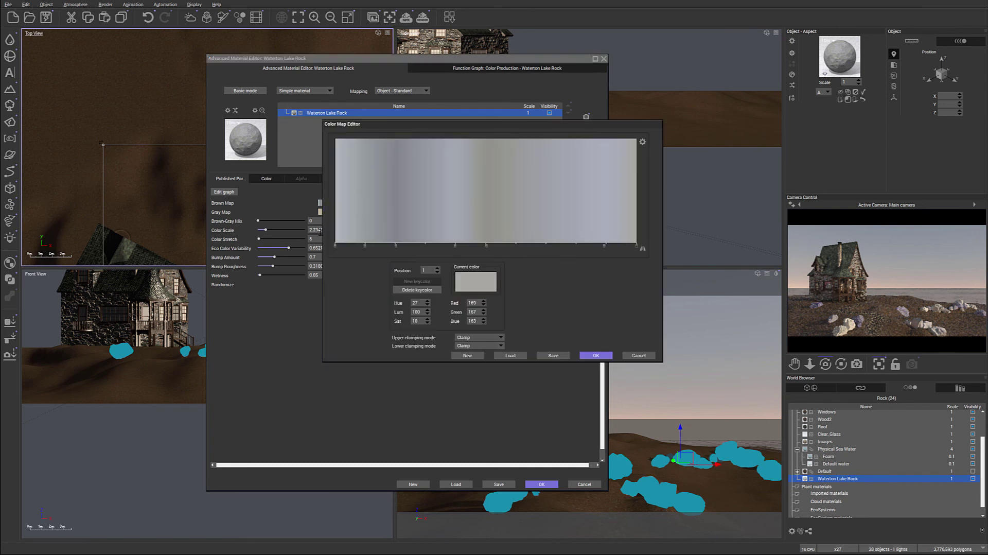
pyautogui.rightClick(493, 292)
pyautogui.click(496, 294)
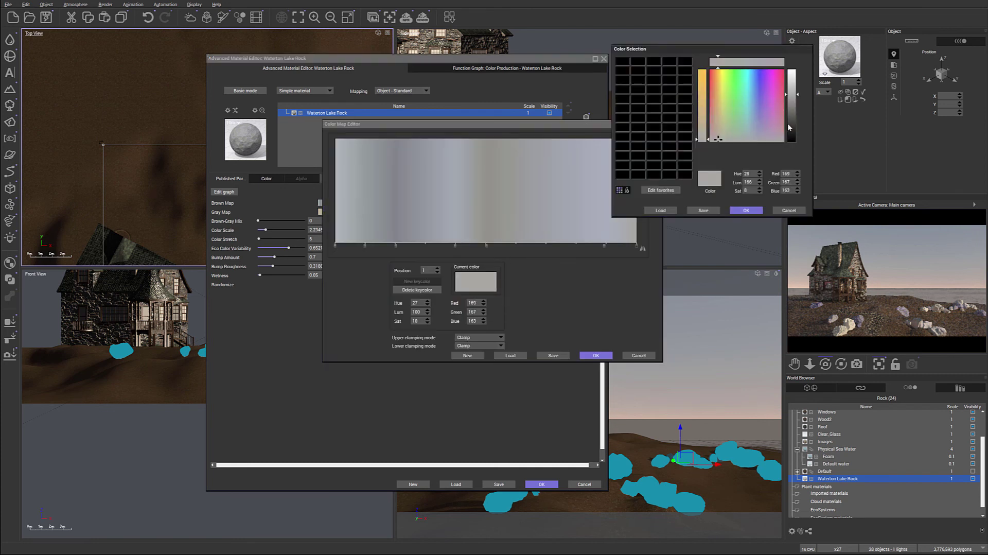
pyautogui.moveTo(791, 97); pyautogui.dragTo(790, 106)
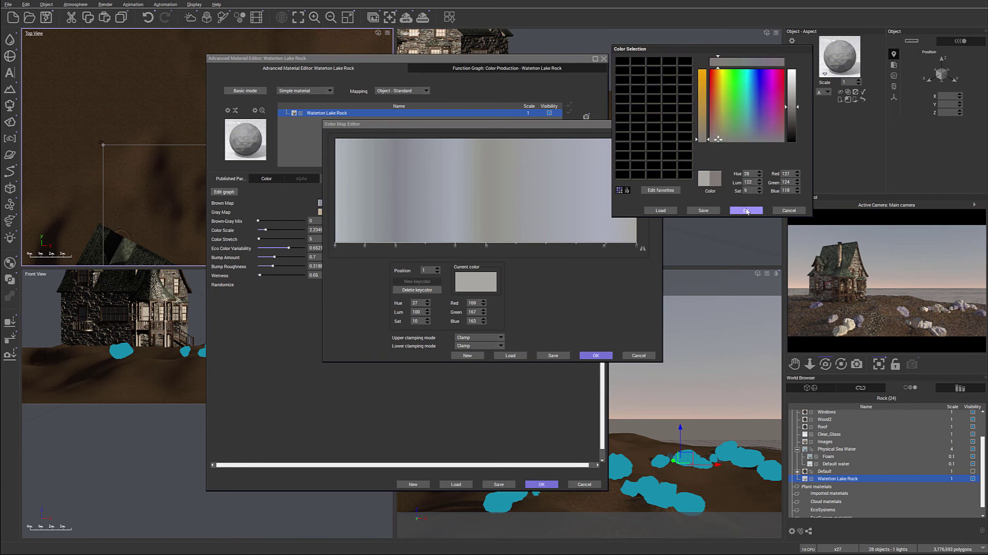
pyautogui.click(747, 210)
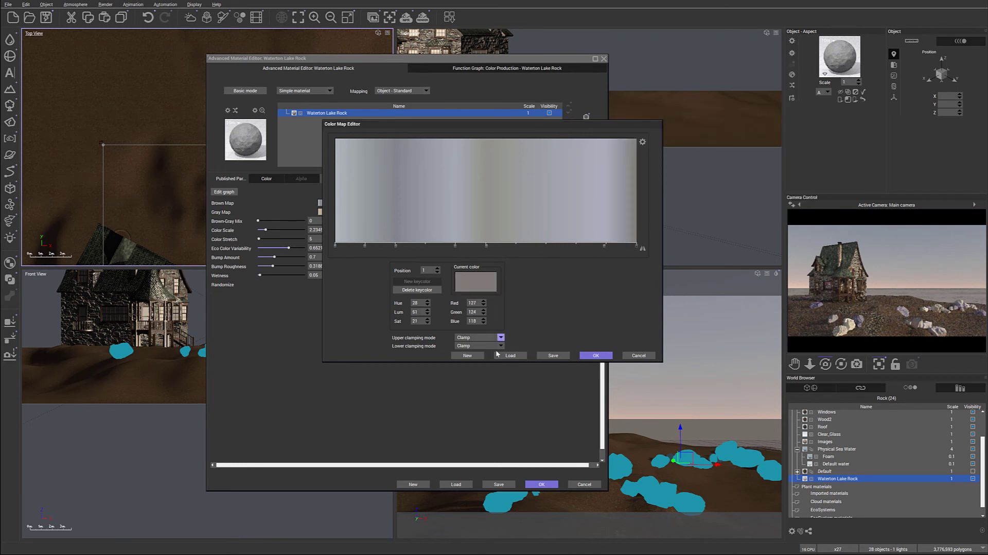
pyautogui.click(596, 355)
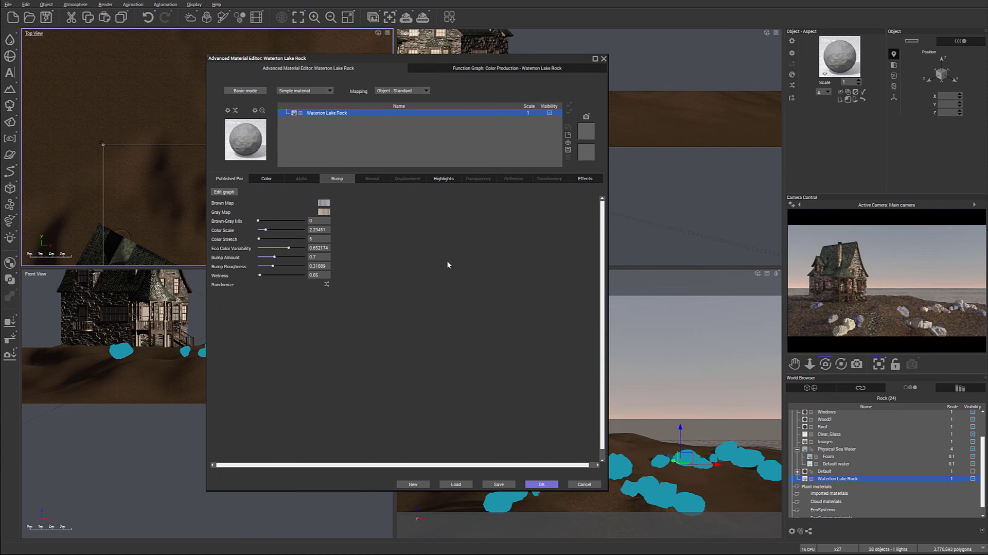
# Darken the Gray Map's current key colour, then apply the material changes
pyautogui.click(324, 211)
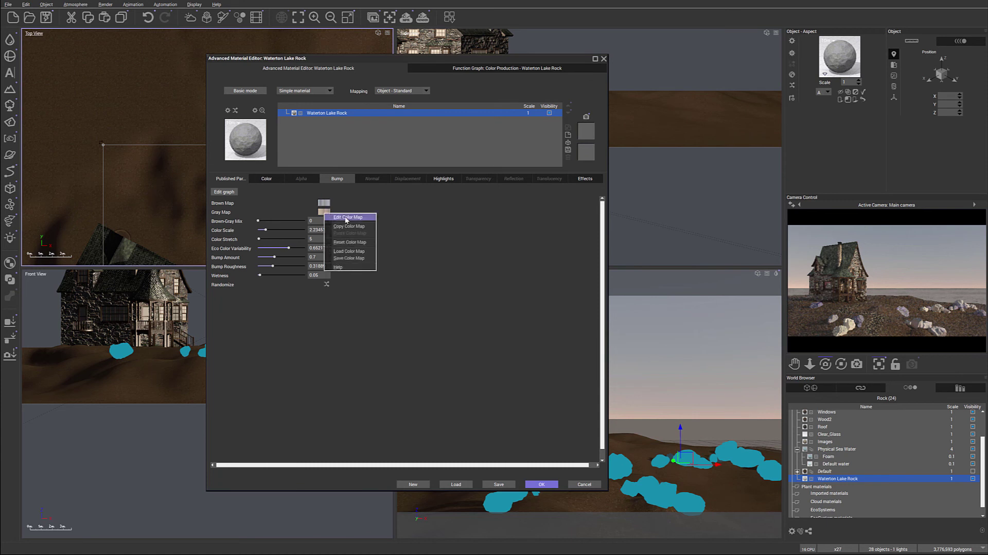
pyautogui.click(345, 216)
pyautogui.click(484, 293)
pyautogui.click(492, 286)
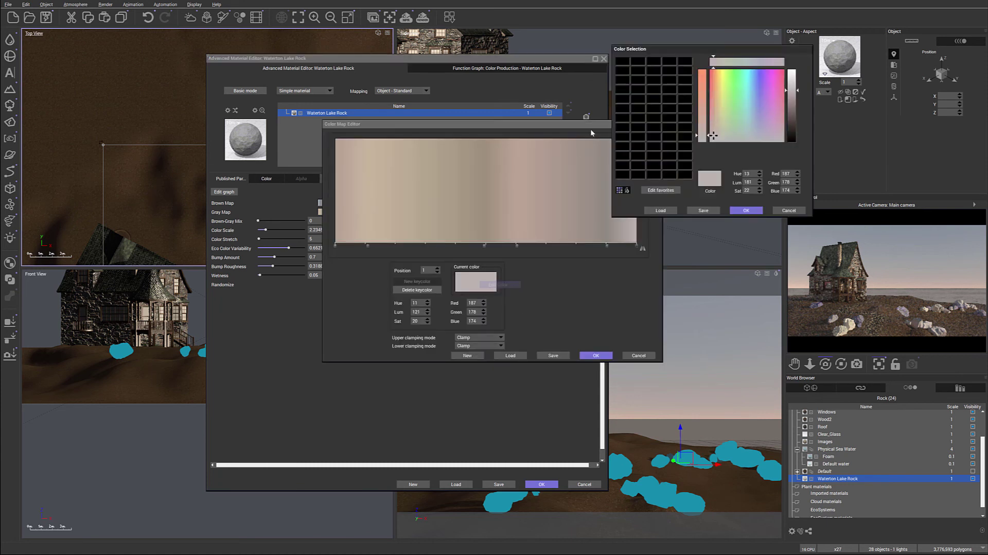
pyautogui.moveTo(793, 89); pyautogui.dragTo(793, 106)
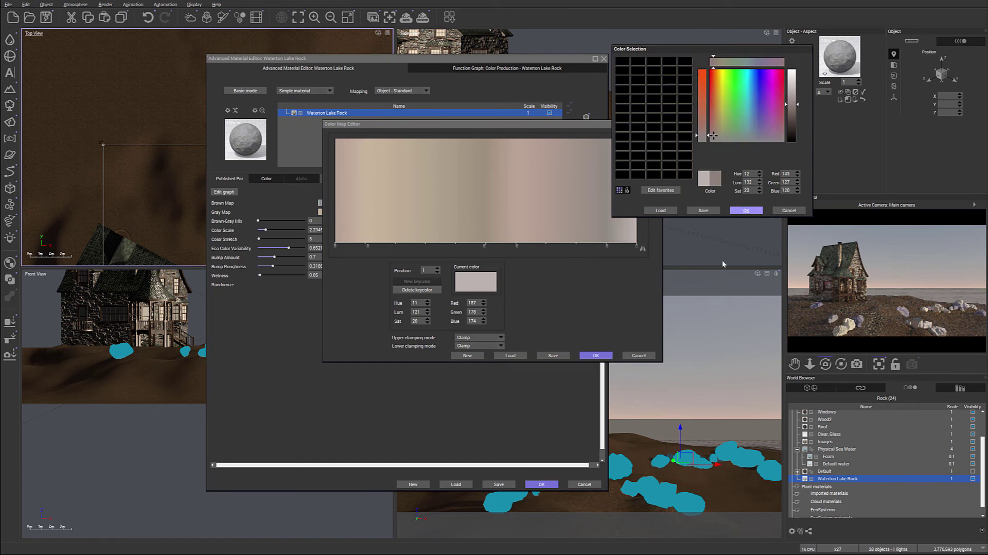
pyautogui.click(746, 210)
pyautogui.click(597, 355)
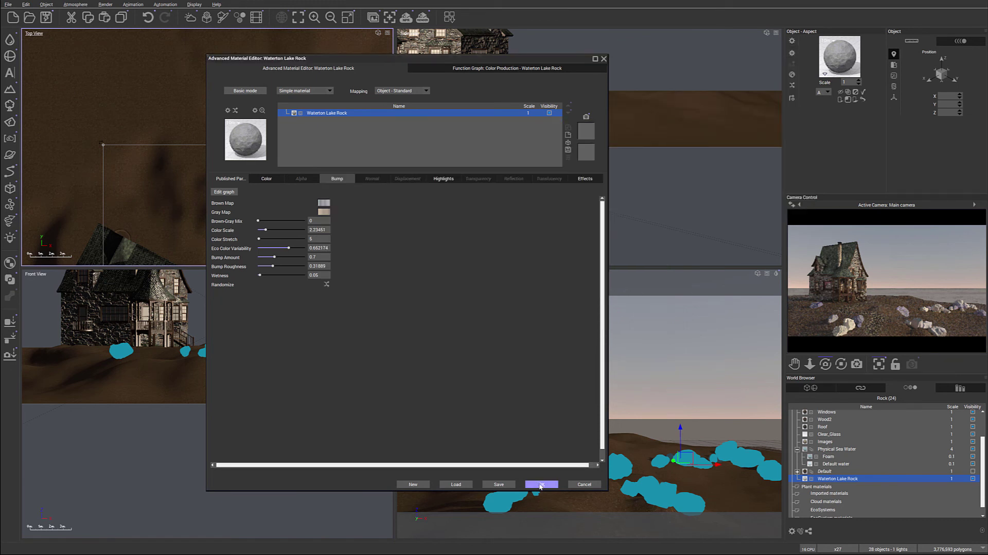
pyautogui.click(540, 484)
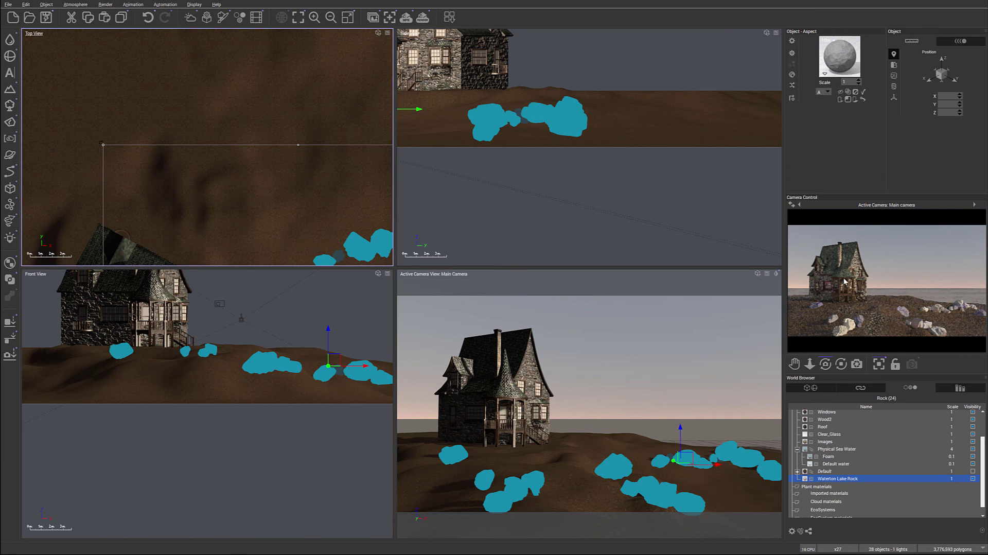
# Reopen Waterton Lake Rock and darken the leftmost grey key colour of the Brown Map
pyautogui.doubleClick(807, 479)
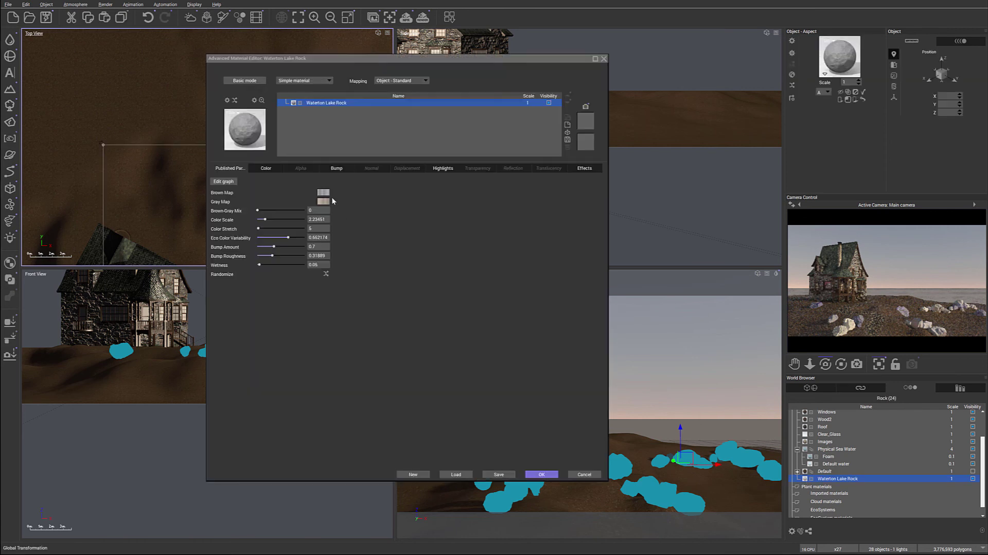
pyautogui.click(324, 195)
pyautogui.click(343, 202)
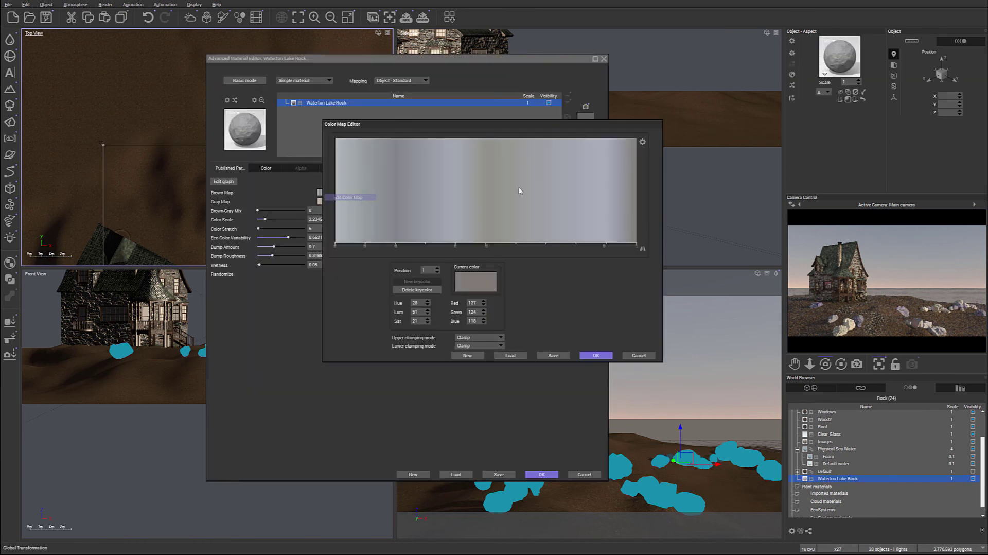
pyautogui.click(336, 246)
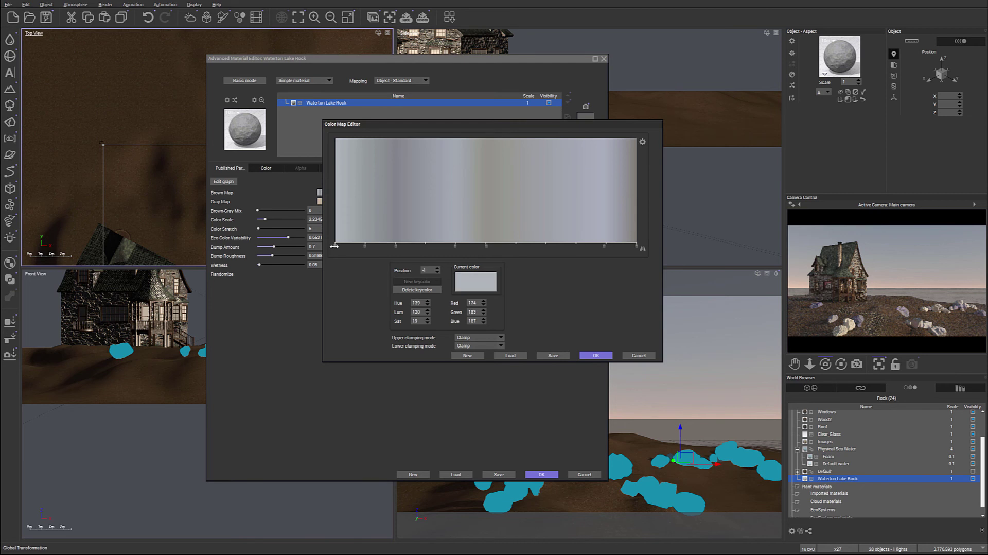
pyautogui.click(476, 282)
pyautogui.click(486, 284)
pyautogui.moveTo(792, 90); pyautogui.dragTo(791, 120)
pyautogui.click(747, 210)
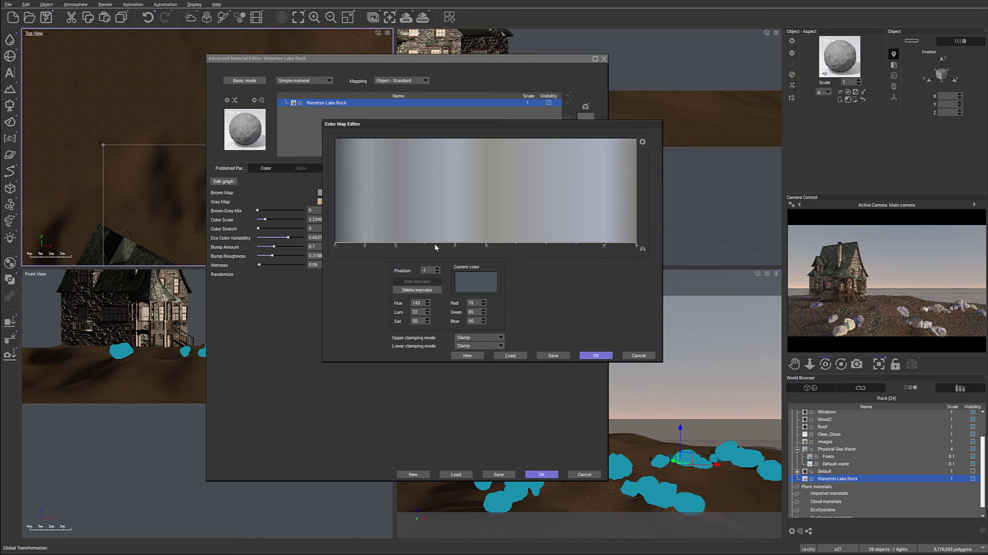
# Darken the key colours at -0.21 (with a warmer hue) and at position 0
pyautogui.click(457, 246)
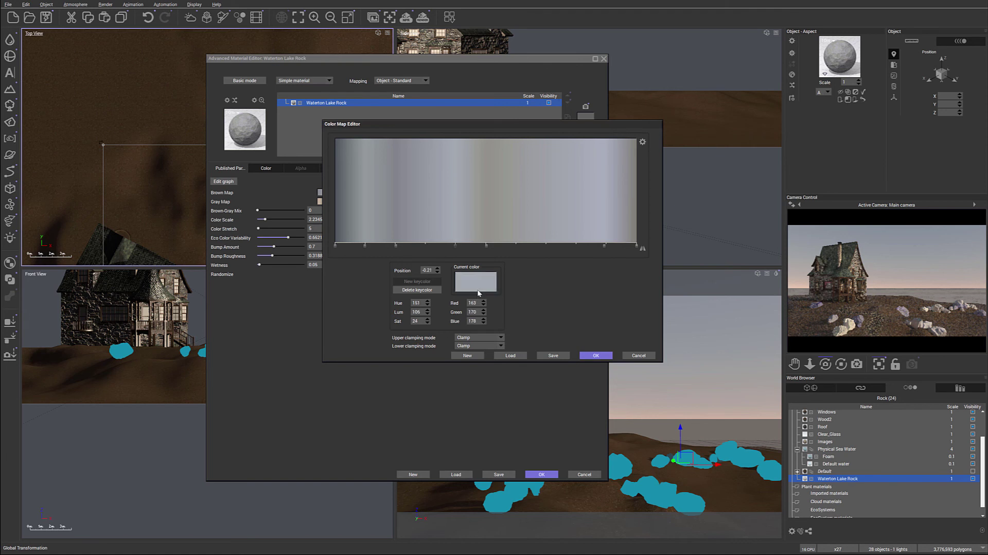
pyautogui.click(475, 282)
pyautogui.click(487, 284)
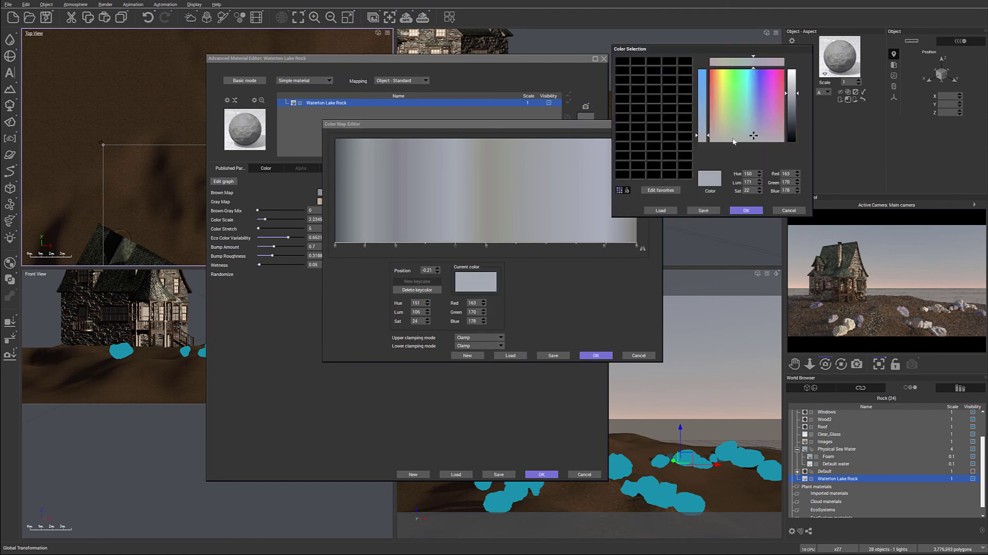
pyautogui.click(719, 136)
pyautogui.moveTo(793, 93); pyautogui.dragTo(793, 121)
pyautogui.click(747, 210)
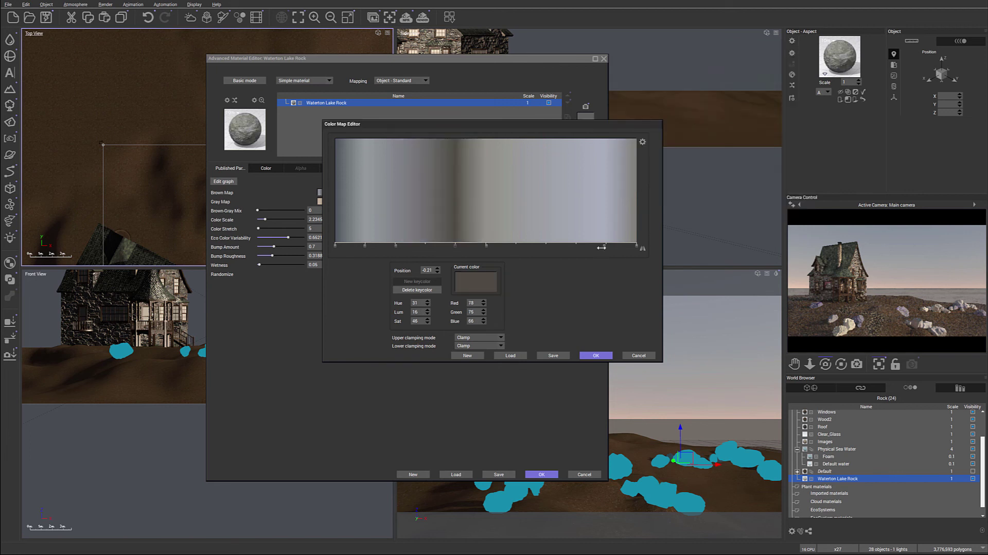
pyautogui.click(485, 246)
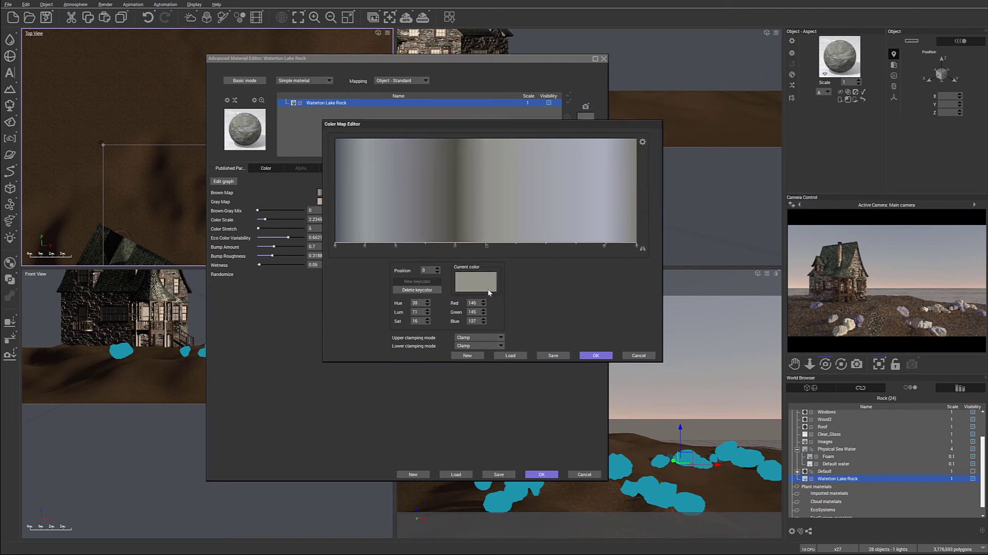
pyautogui.rightClick(485, 284)
pyautogui.moveTo(792, 101); pyautogui.dragTo(792, 118)
pyautogui.click(754, 212)
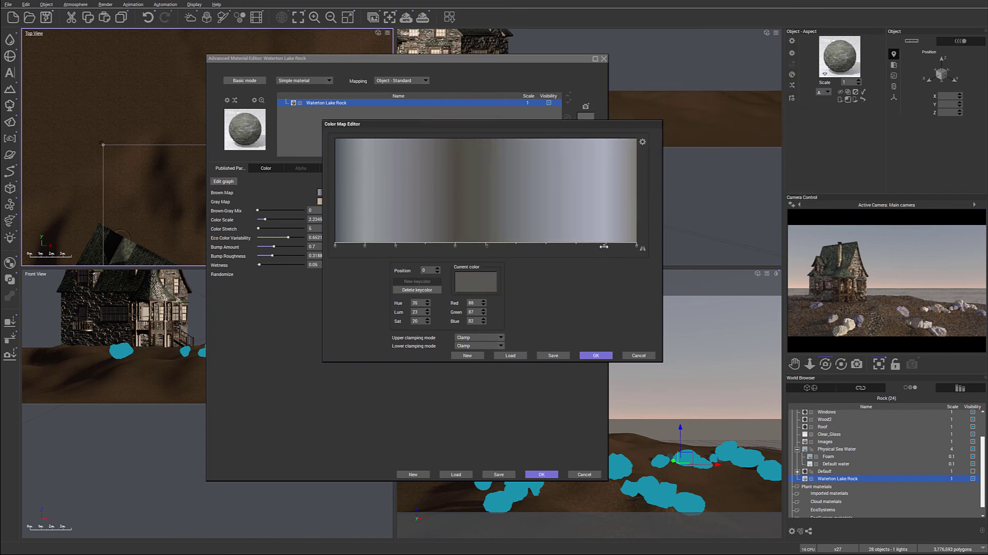
# Darken the light key colour at 0.78 and one more key, then apply and close
pyautogui.click(604, 245)
pyautogui.rightClick(481, 285)
pyautogui.click(495, 286)
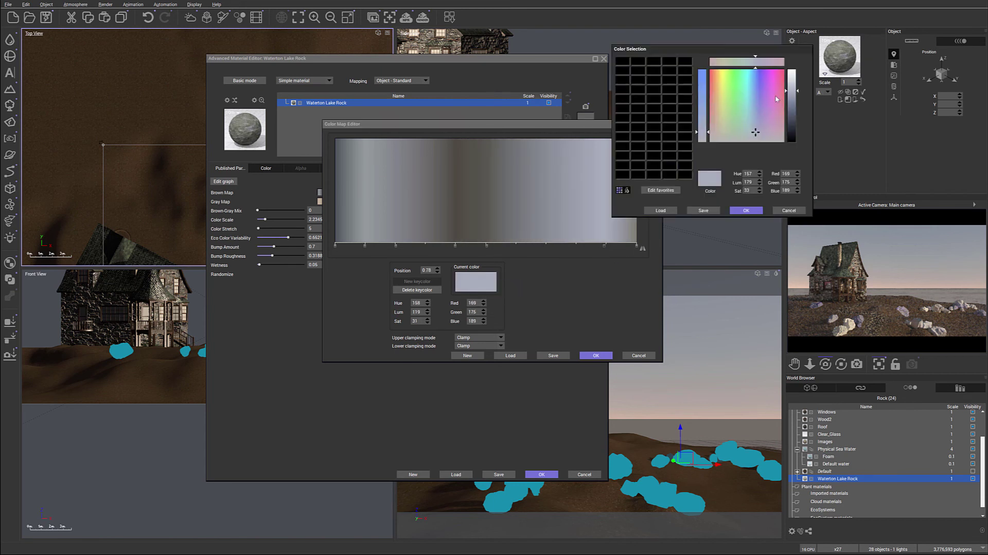
pyautogui.moveTo(792, 90)
pyautogui.mouseDown()
pyautogui.moveTo(791, 109)
pyautogui.moveTo(750, 137)
pyautogui.mouseUp()
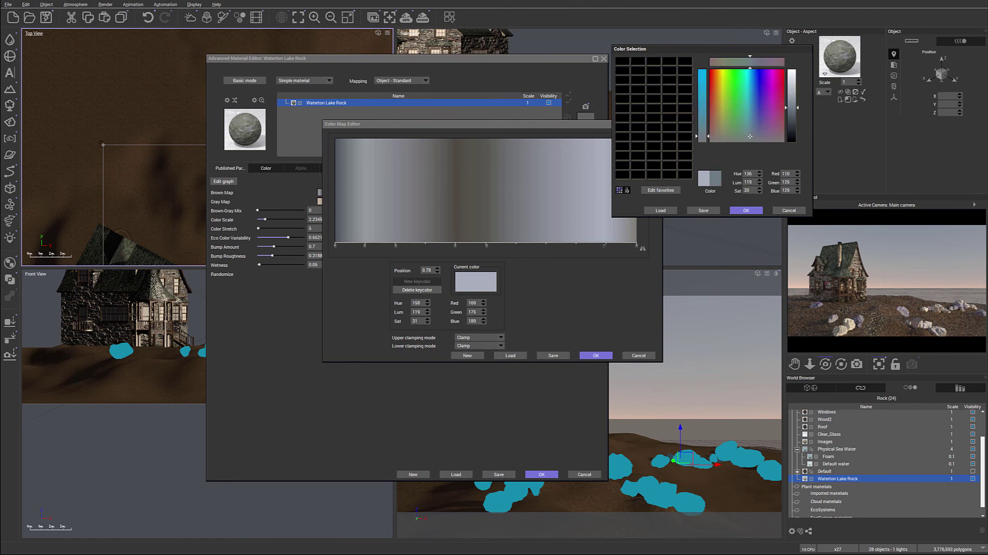
pyautogui.click(748, 211)
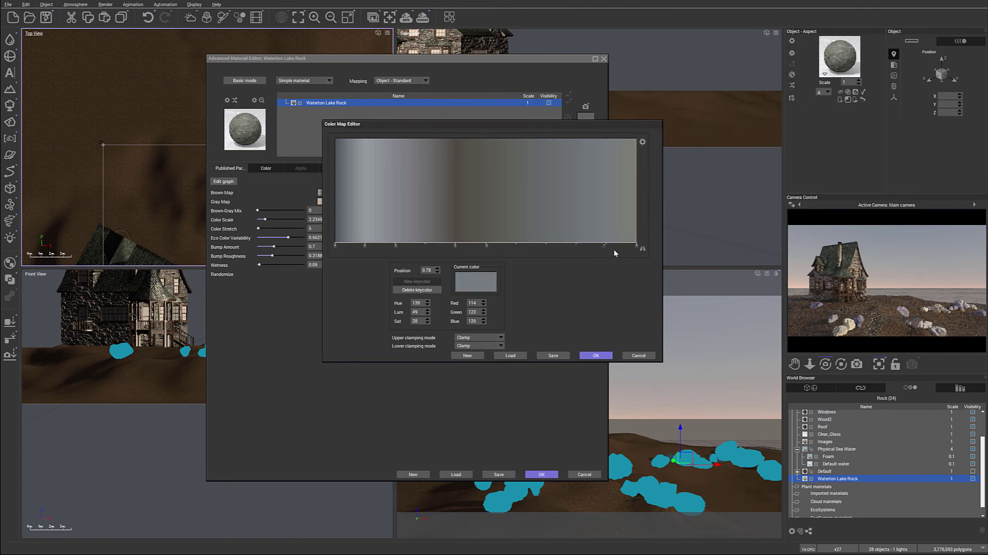
pyautogui.click(365, 245)
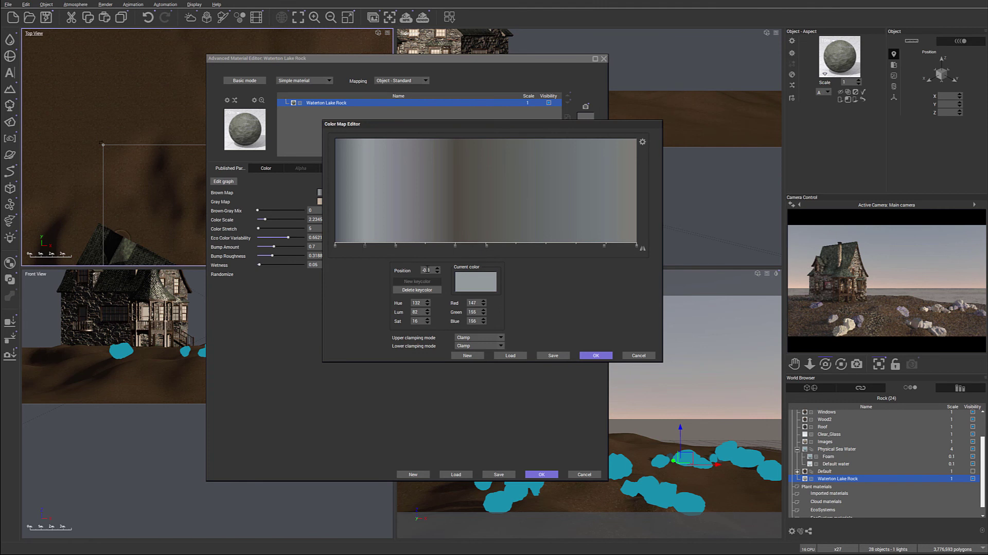
pyautogui.click(469, 277)
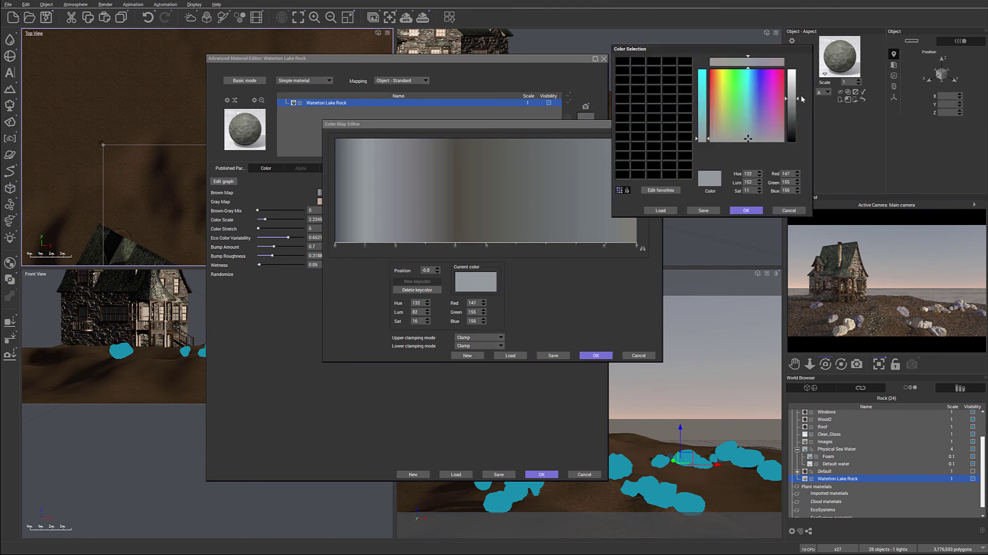
pyautogui.moveTo(801, 94); pyautogui.dragTo(792, 122)
pyautogui.click(756, 211)
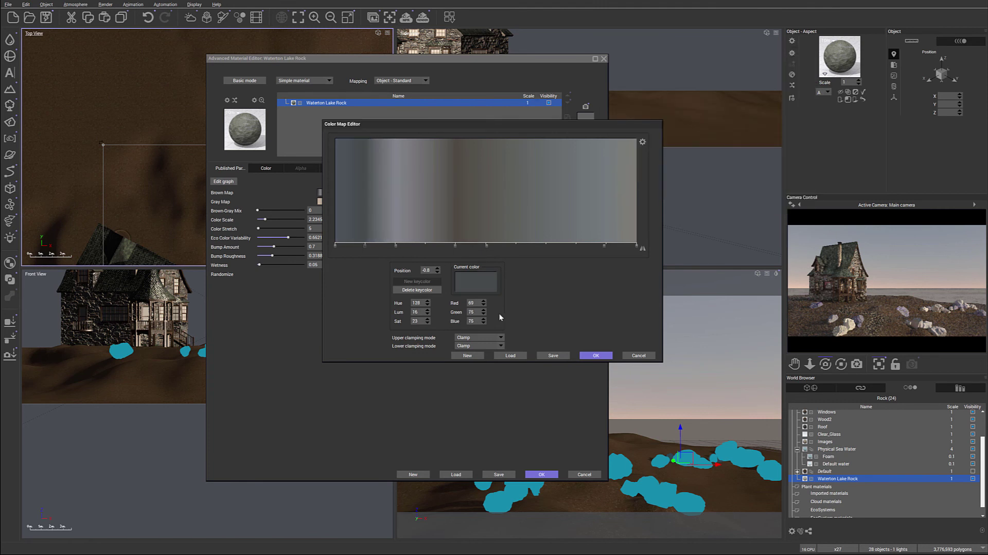
pyautogui.click(598, 355)
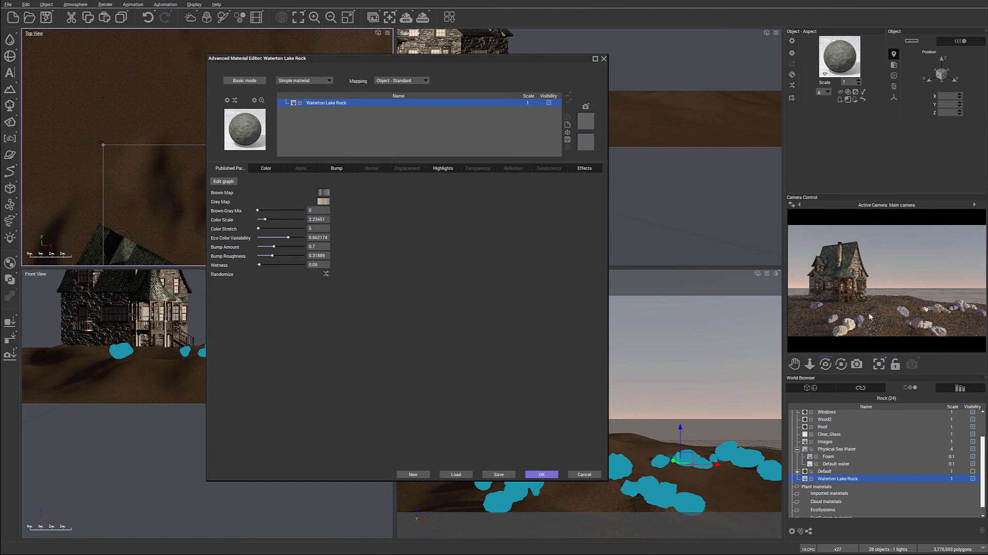
pyautogui.click(541, 474)
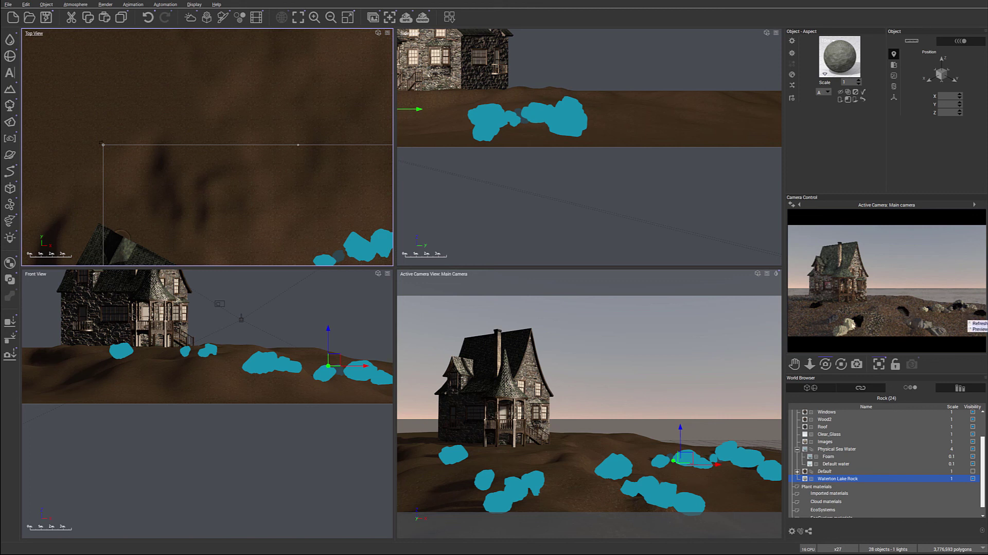
# Hide the Waterton Lake Rock layer and add a new layer above it
pyautogui.doubleClick(806, 478)
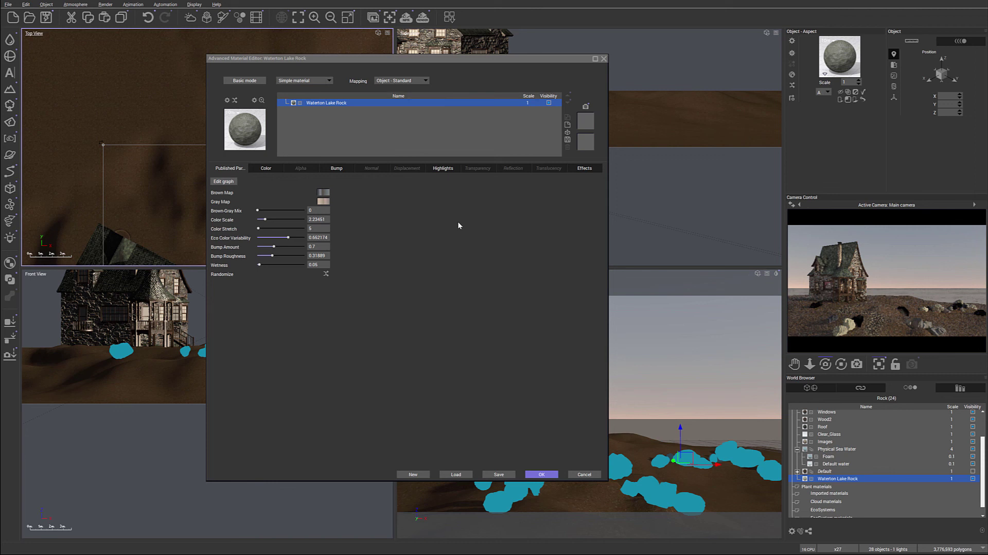
pyautogui.click(550, 103)
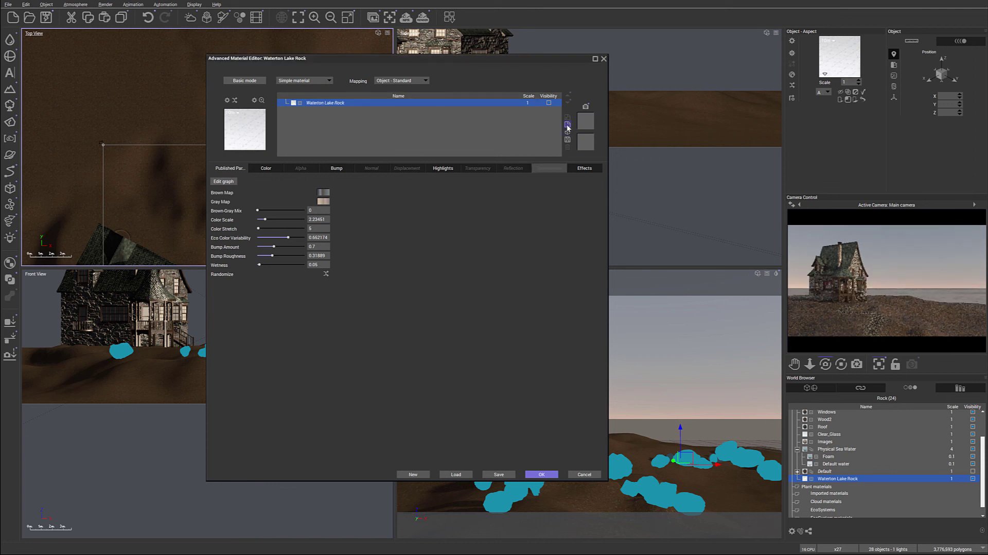
pyautogui.click(567, 125)
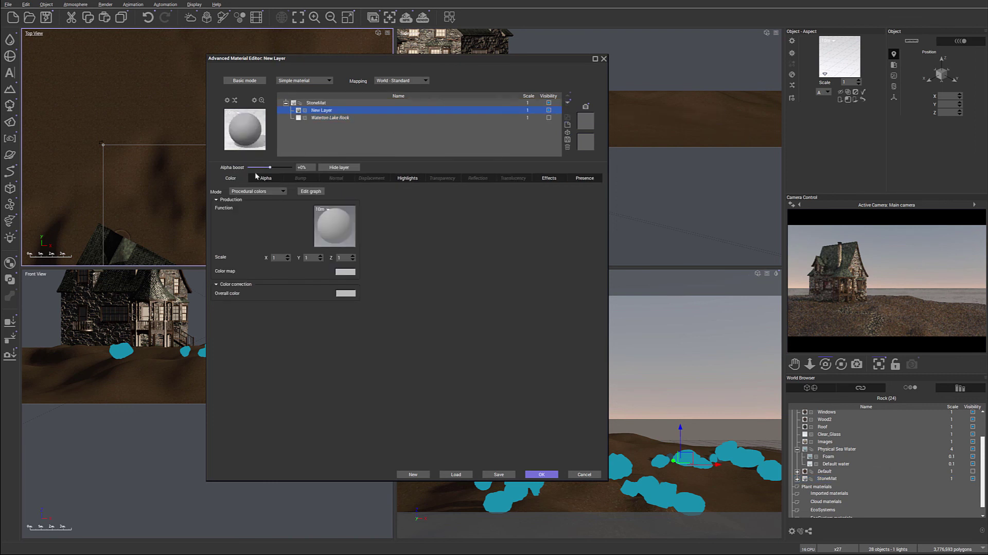
# Give the new layer a Natural grain colour with dull brown Color 1 and dark grey Color 2
pyautogui.click(283, 191)
pyautogui.click(259, 217)
pyautogui.click(314, 208)
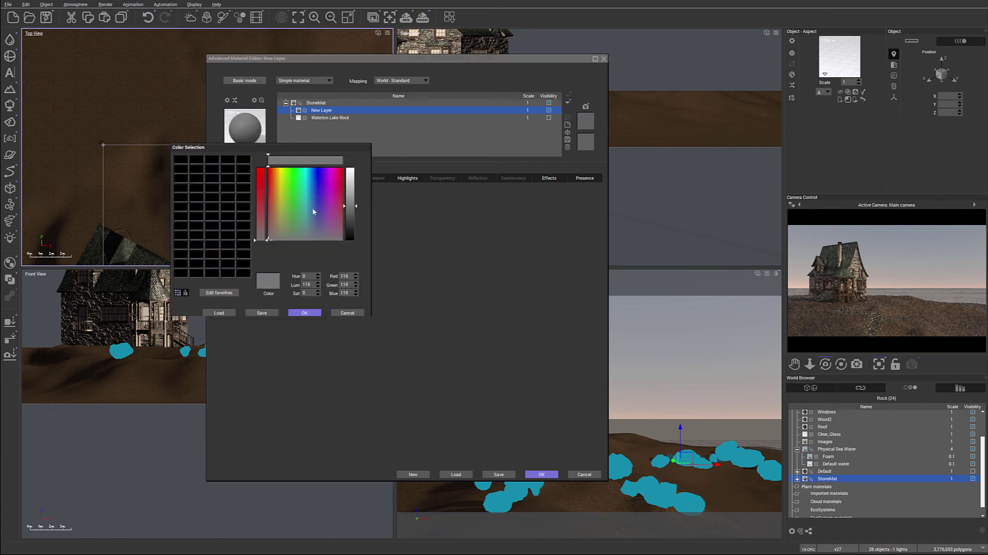
pyautogui.click(275, 232)
pyautogui.click(304, 311)
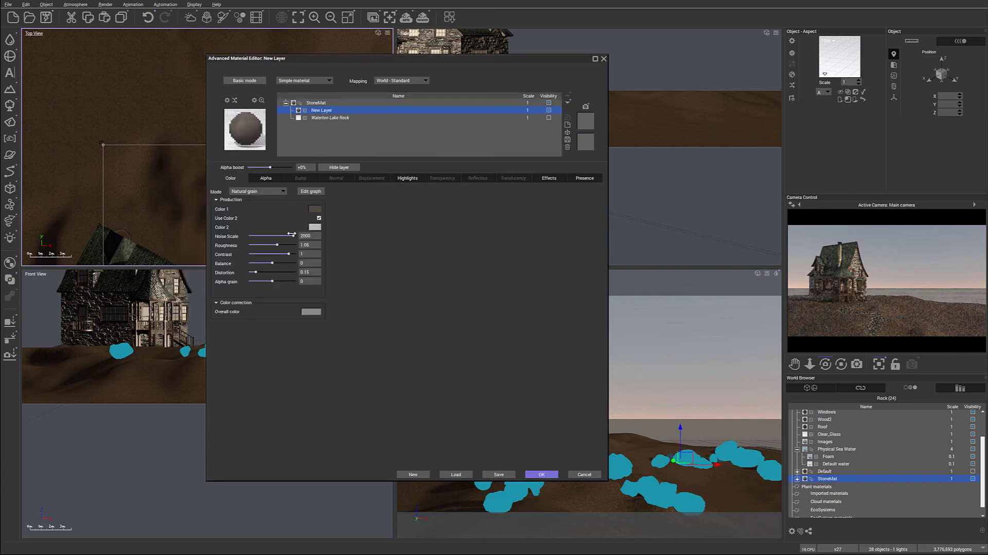
pyautogui.click(312, 220)
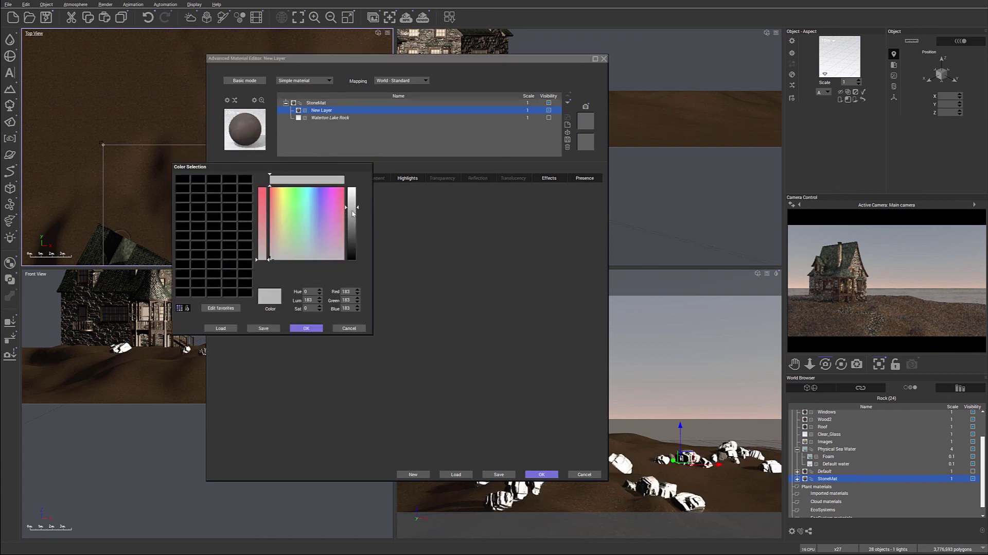
pyautogui.moveTo(352, 208); pyautogui.dragTo(351, 242)
pyautogui.click(306, 329)
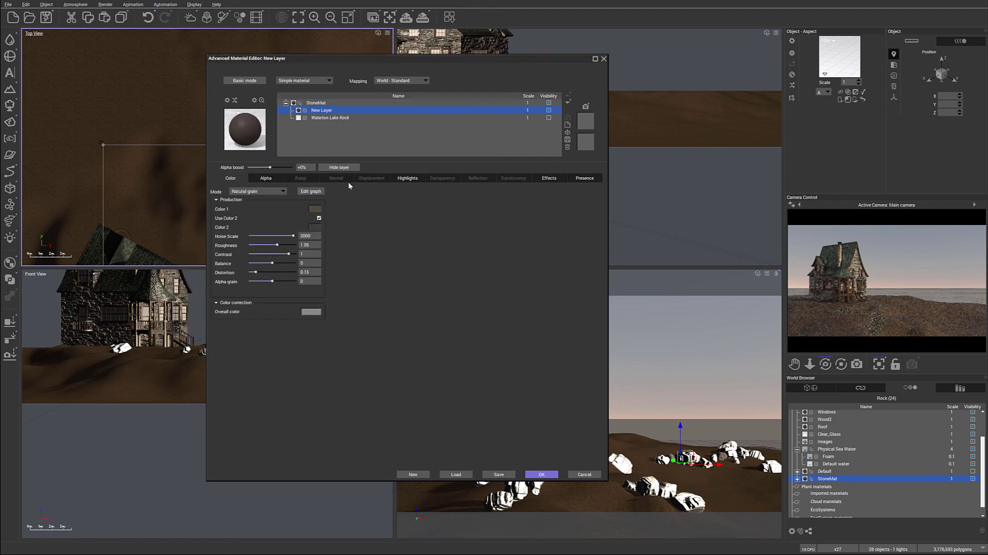
# Set highlight global size to 2%, bump mode to Procedural, and show Waterton Lake Rock again
pyautogui.click(397, 177)
pyautogui.moveTo(287, 236); pyautogui.dragTo(266, 236)
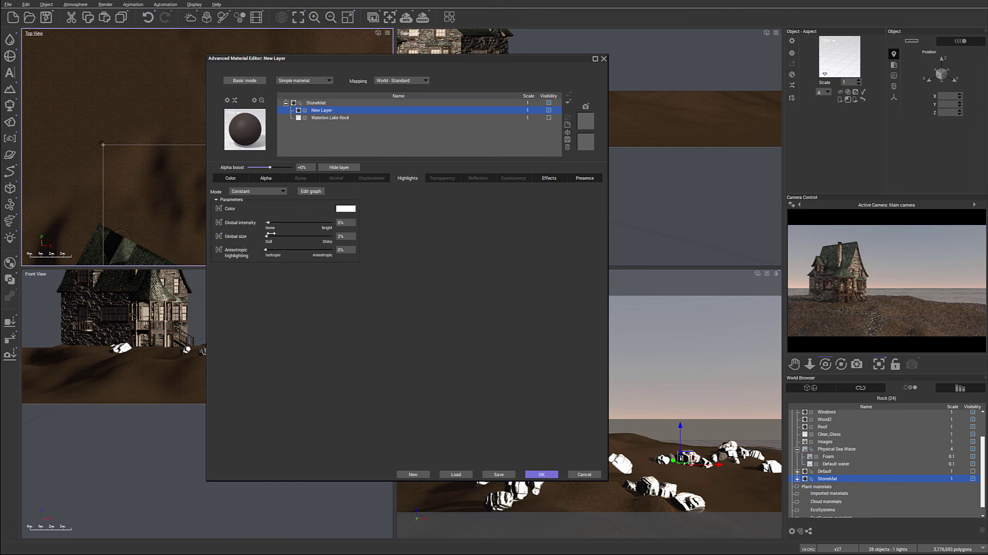
pyautogui.click(286, 179)
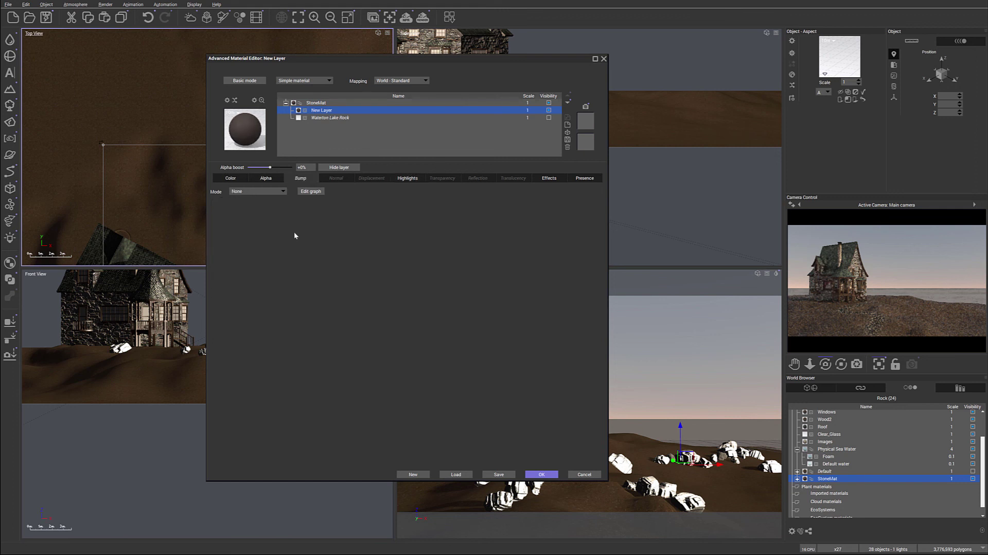
pyautogui.click(283, 192)
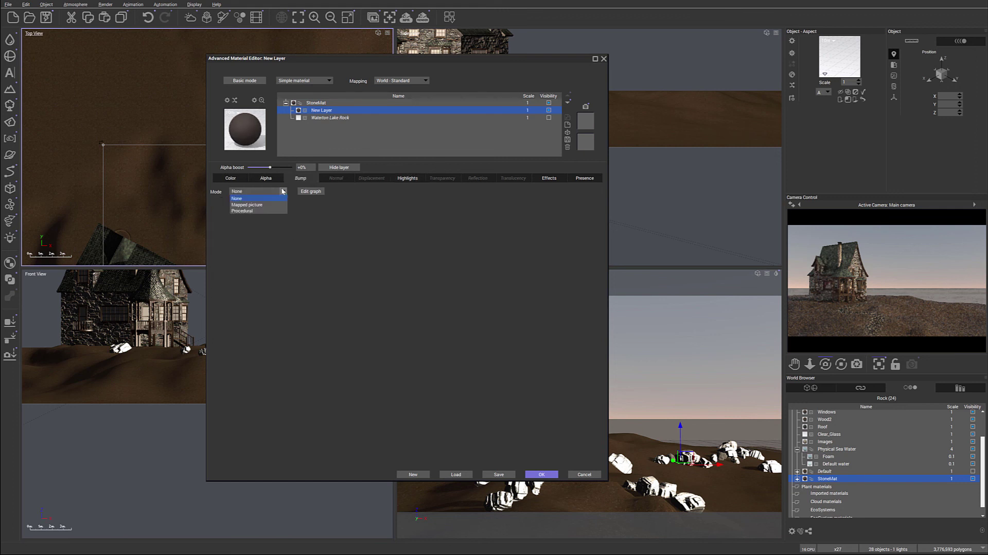
pyautogui.click(316, 199)
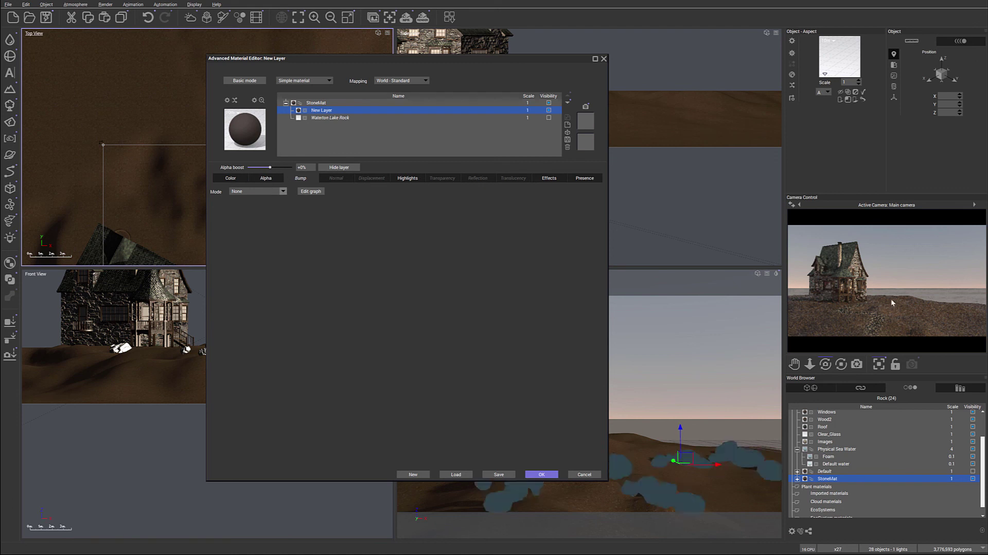
pyautogui.click(283, 191)
pyautogui.click(254, 178)
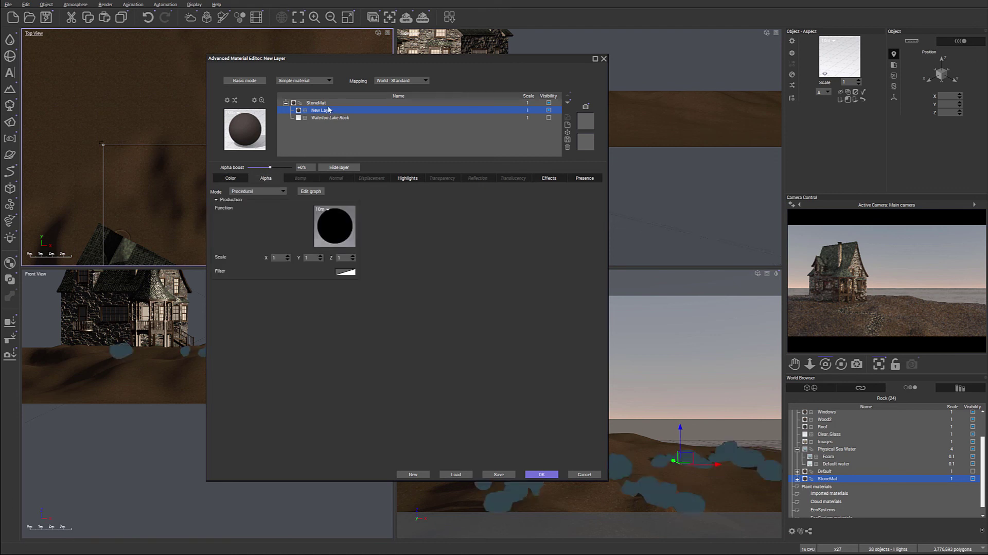
pyautogui.click(549, 117)
pyautogui.click(403, 112)
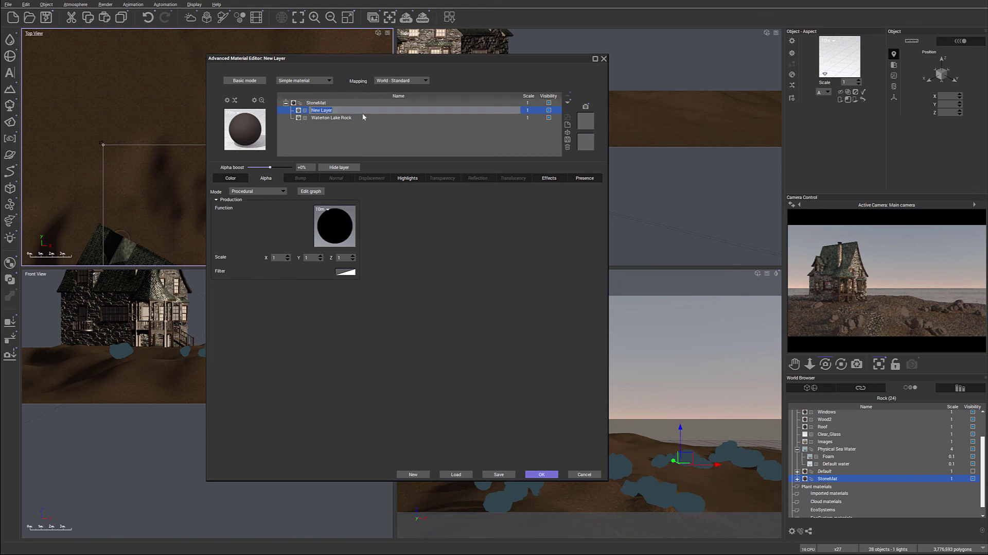
# Rename the new layer to 'stone' and convert it to a PBR material
pyautogui.write('stone')
pyautogui.press('Return')
pyautogui.click(330, 81)
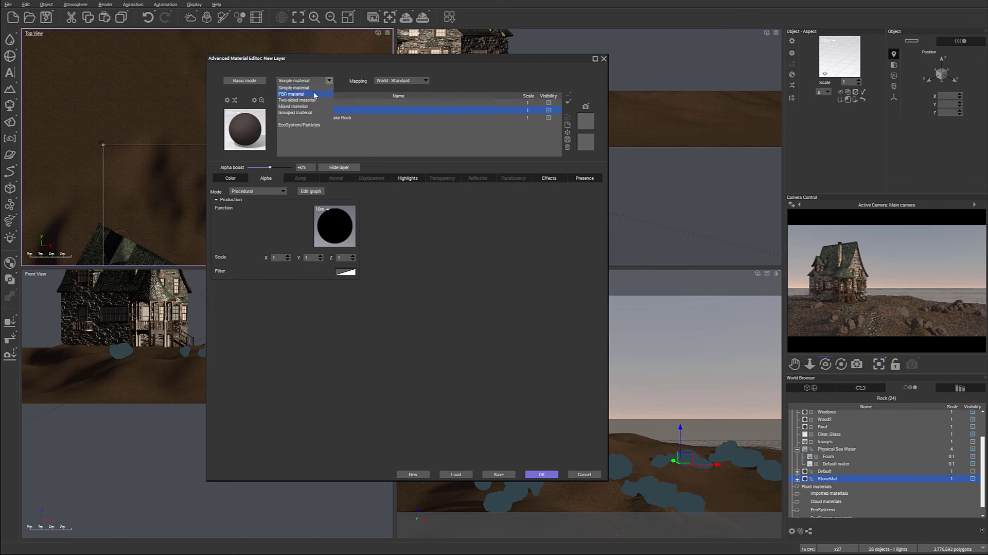
pyautogui.click(315, 94)
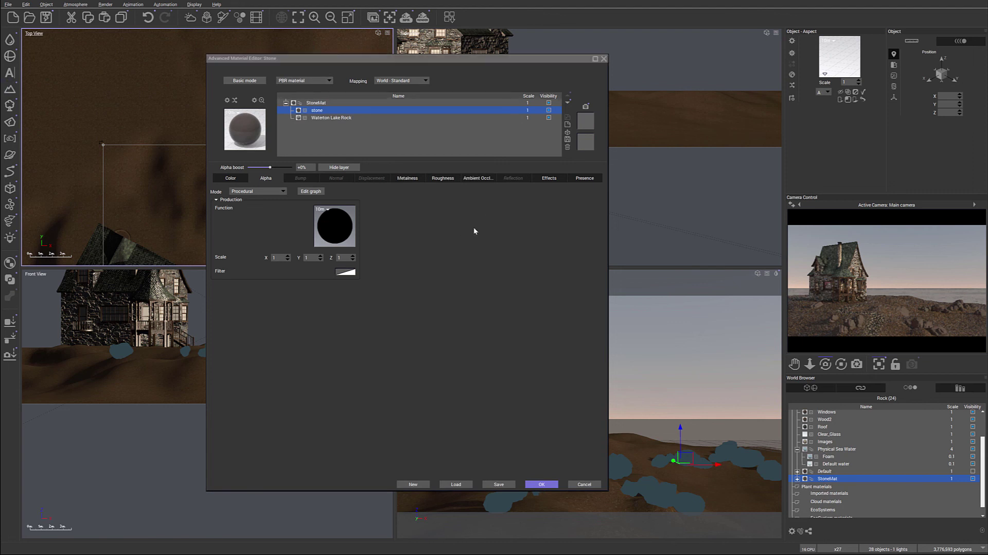
# Set the stone layer's colour to a mapped picture using the cliff albedo texture
pyautogui.click(229, 178)
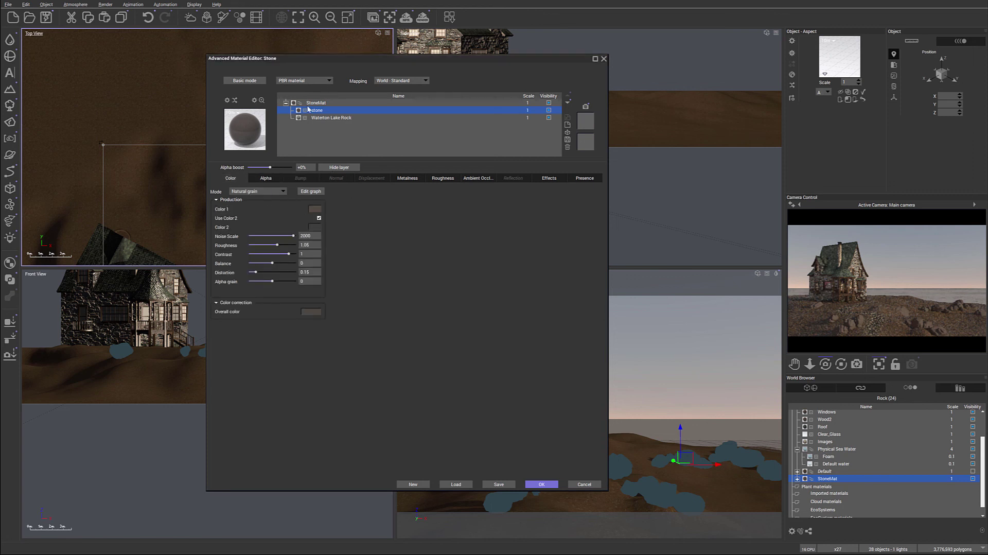
pyautogui.click(282, 191)
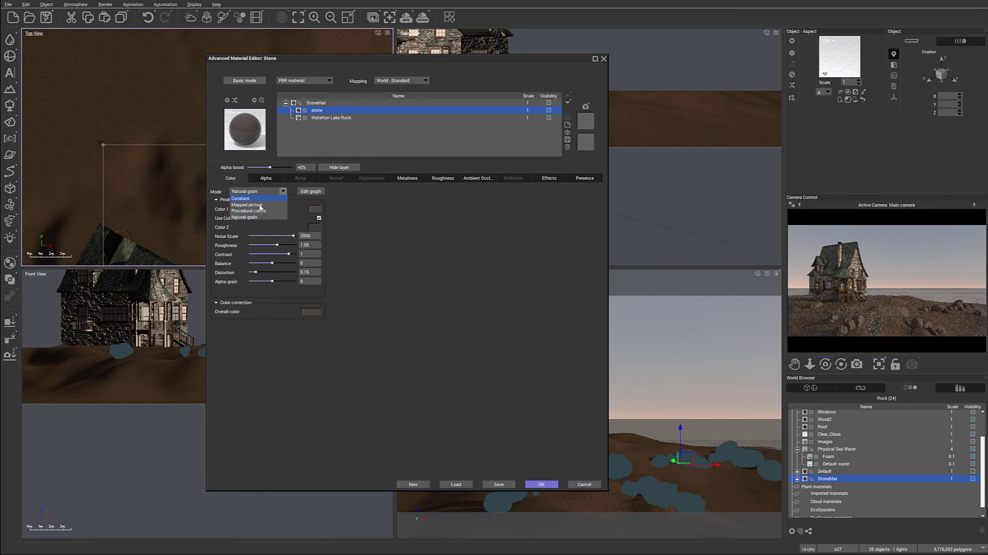
pyautogui.click(261, 205)
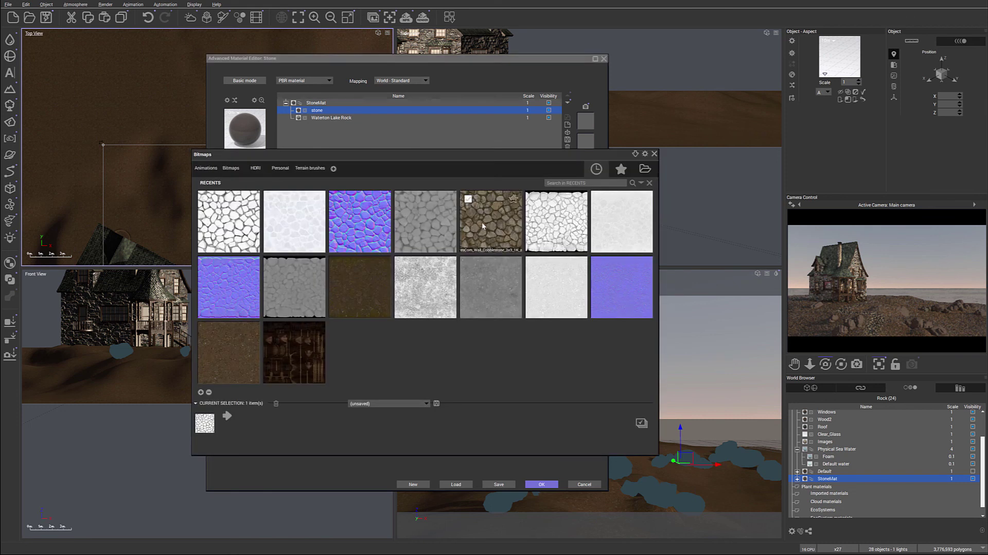
pyautogui.click(646, 169)
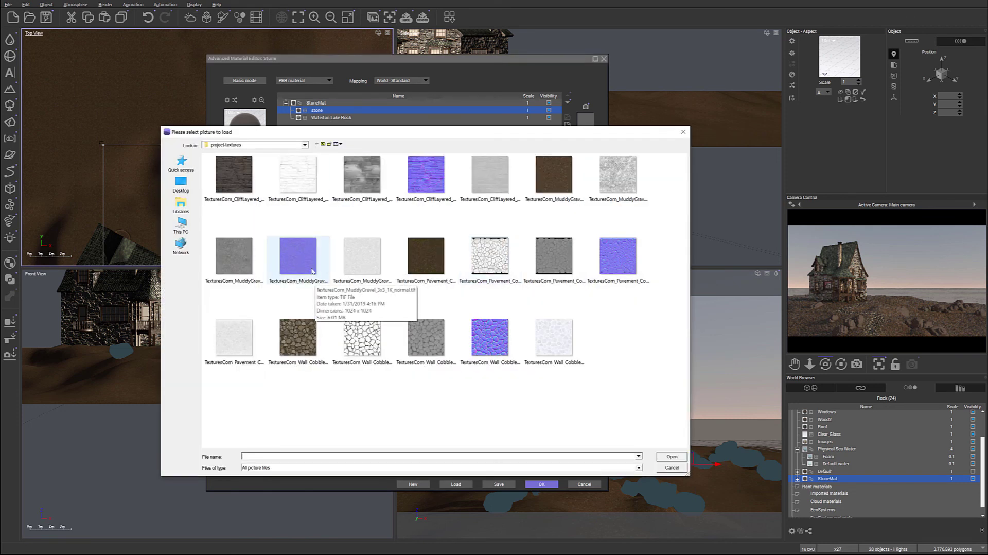
pyautogui.click(227, 185)
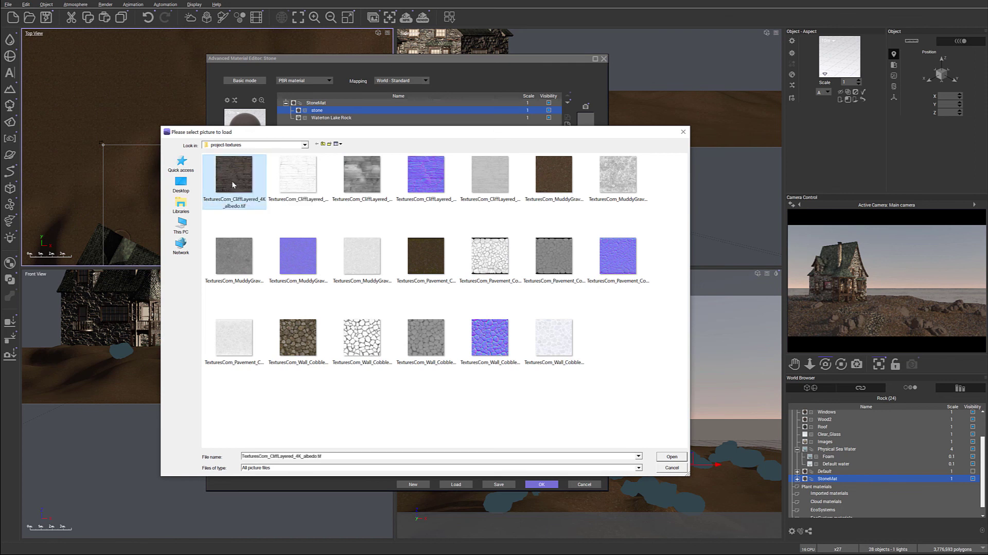
pyautogui.click(670, 456)
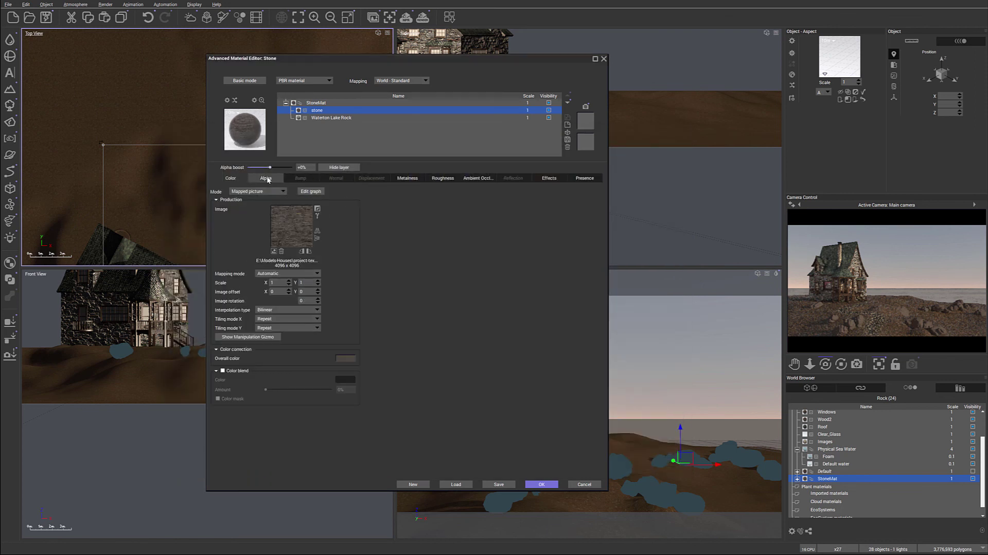
# Set the bump to a mapped picture using the TexturesCom_CliffLayered_4K_height.tif map
pyautogui.click(297, 178)
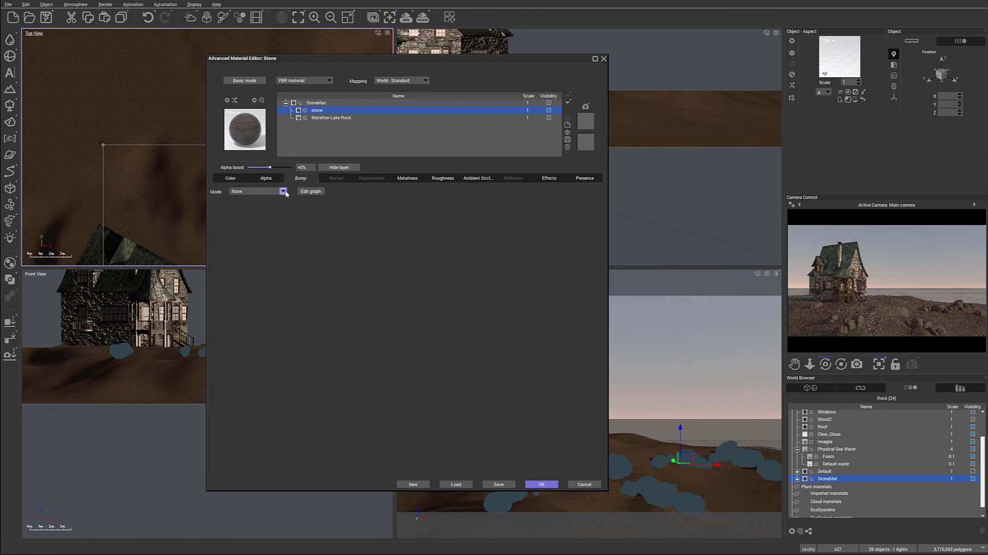
pyautogui.click(283, 191)
pyautogui.click(393, 245)
pyautogui.click(312, 192)
pyautogui.click(286, 198)
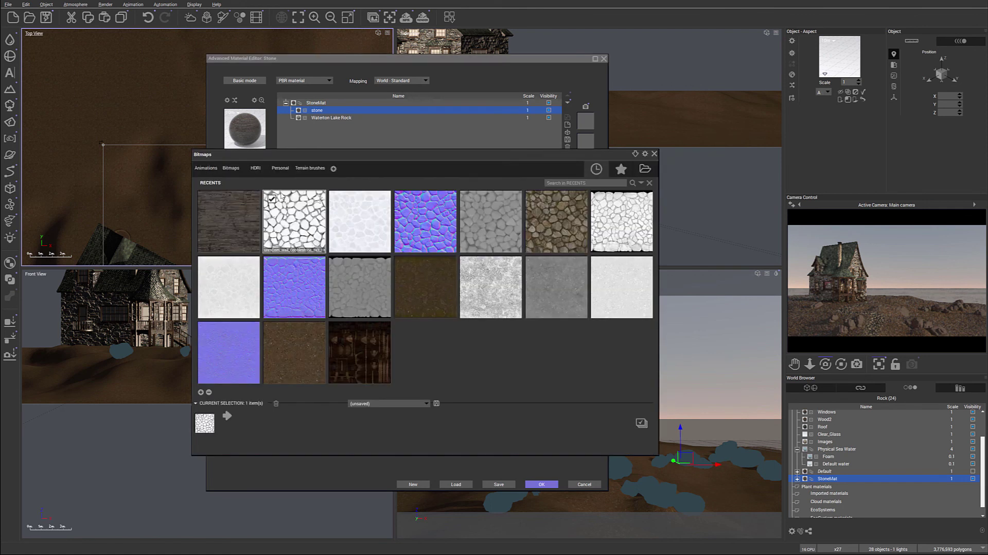
pyautogui.click(645, 169)
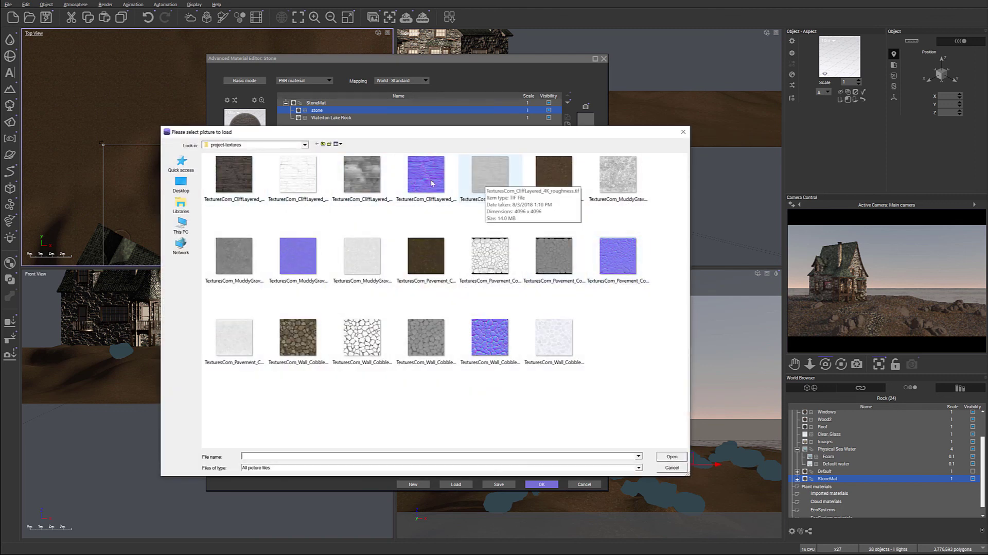
pyautogui.click(368, 185)
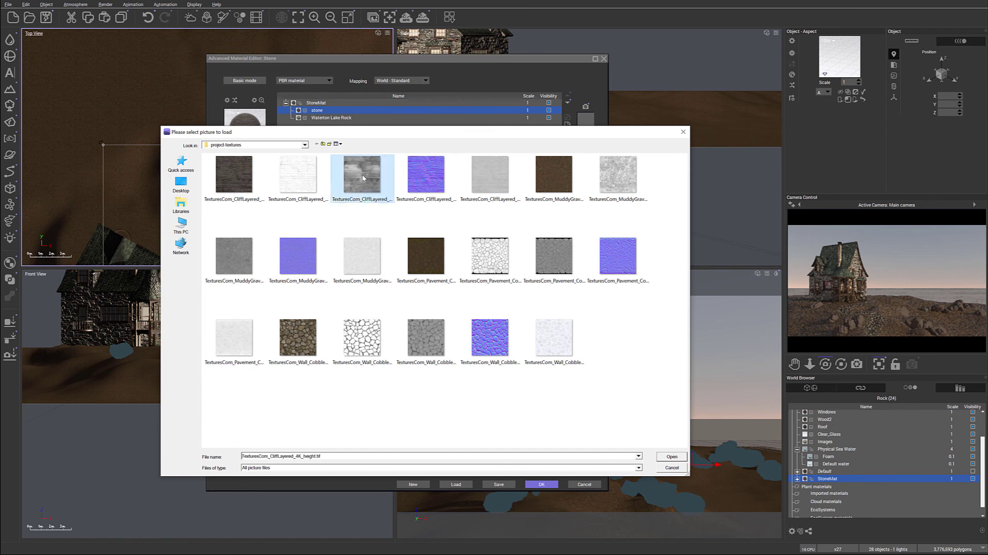
pyautogui.click(673, 457)
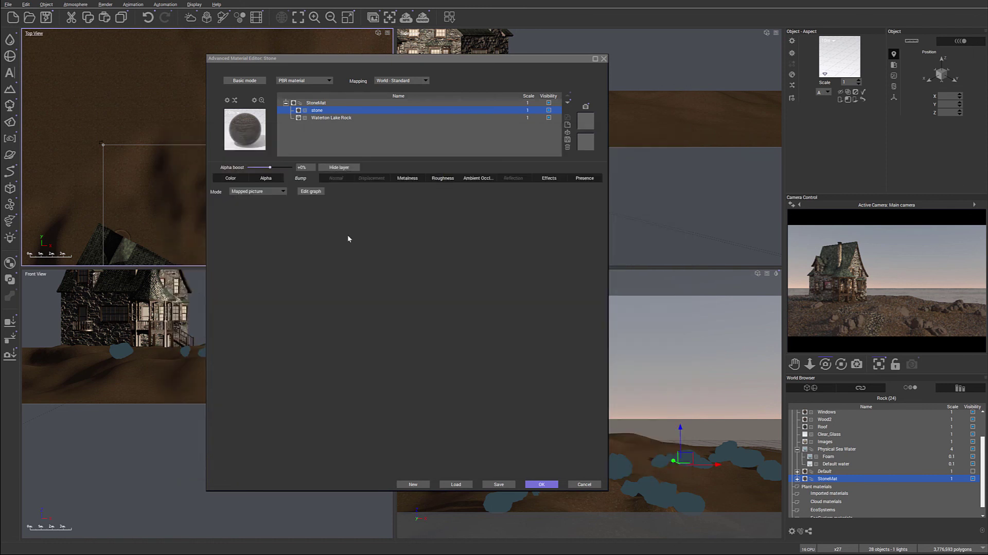
# Load the CliffLayered normal map as a mapped picture for the stone layer's normal
pyautogui.click(338, 178)
pyautogui.click(283, 191)
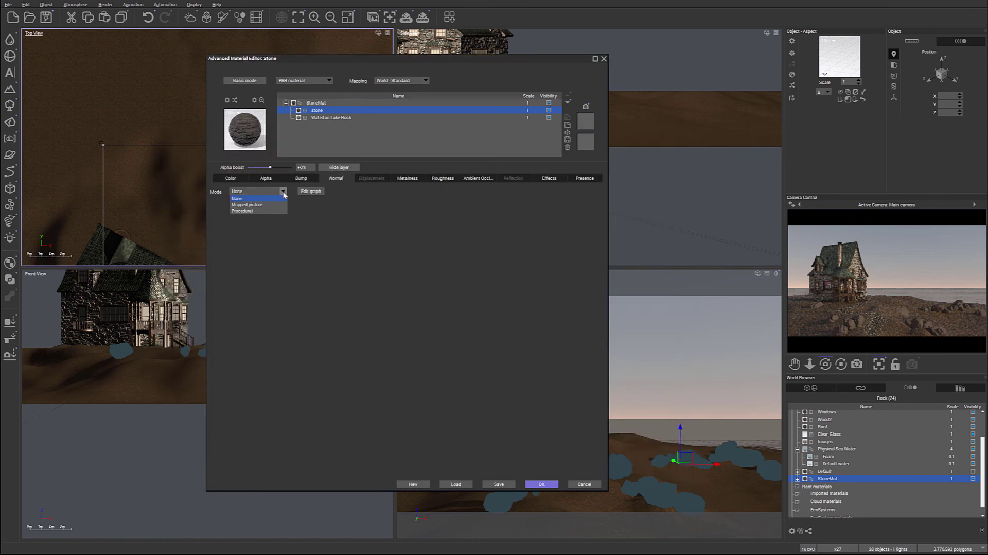
pyautogui.click(255, 204)
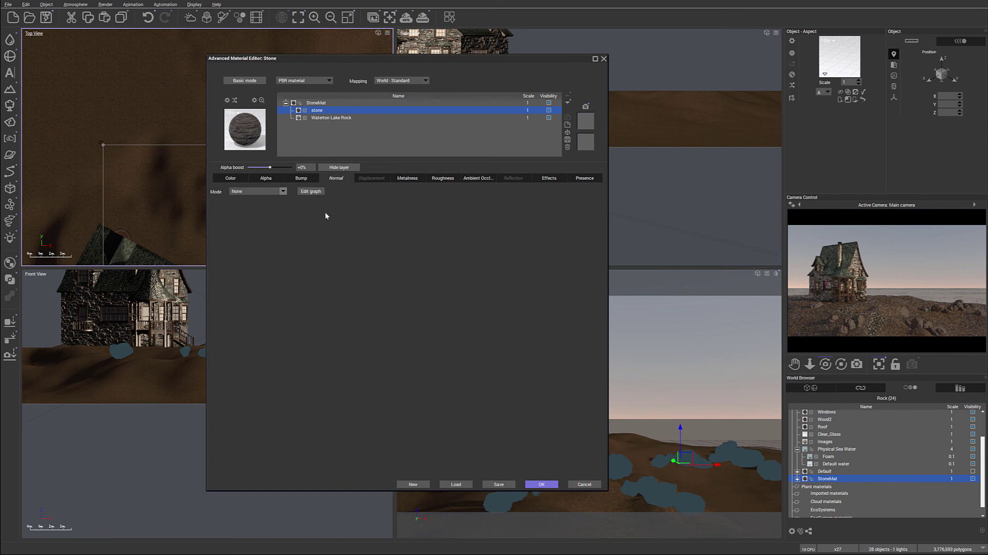
pyautogui.click(644, 170)
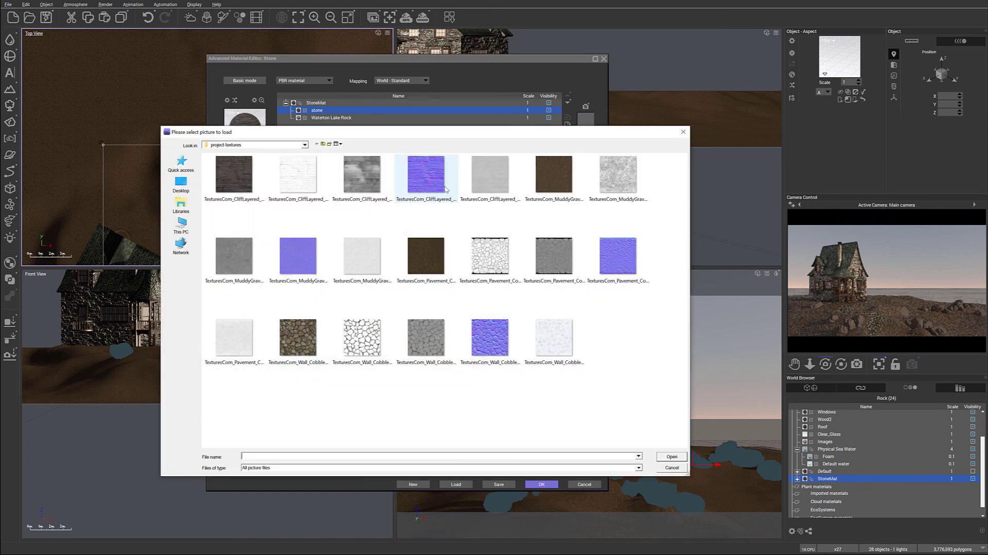
pyautogui.click(446, 189)
pyautogui.click(673, 459)
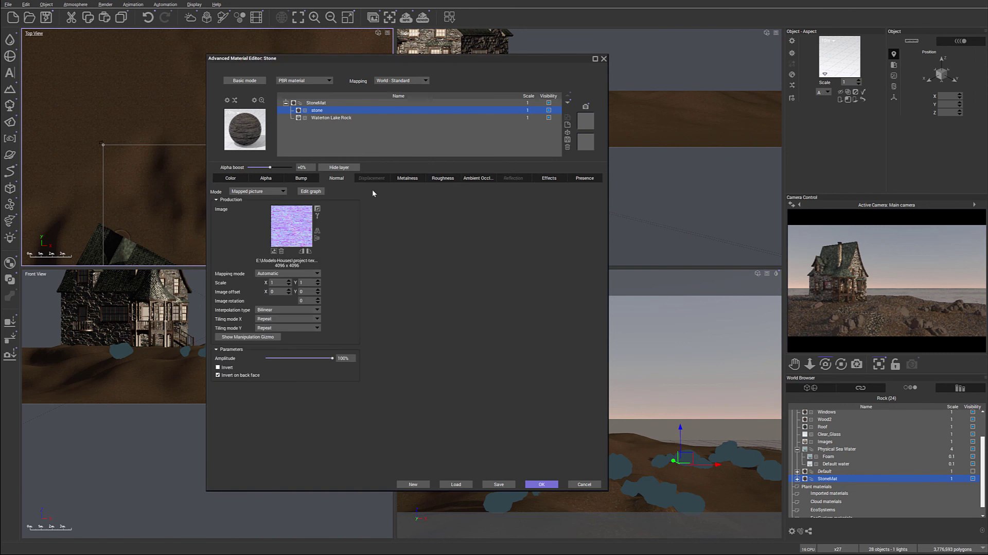
# Set roughness to a mapped picture using the CliffLayered_4K_roughness map
pyautogui.click(408, 178)
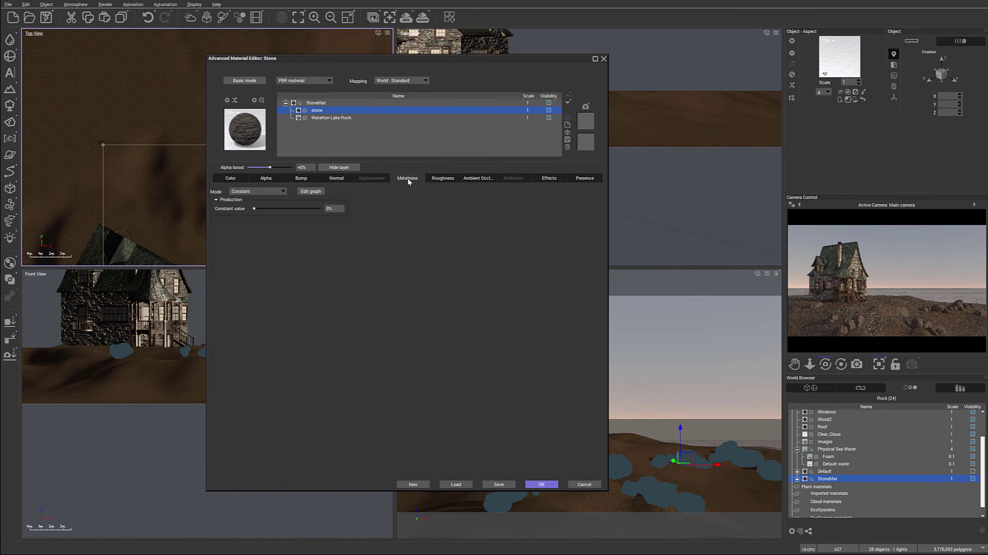
pyautogui.click(274, 193)
pyautogui.click(363, 225)
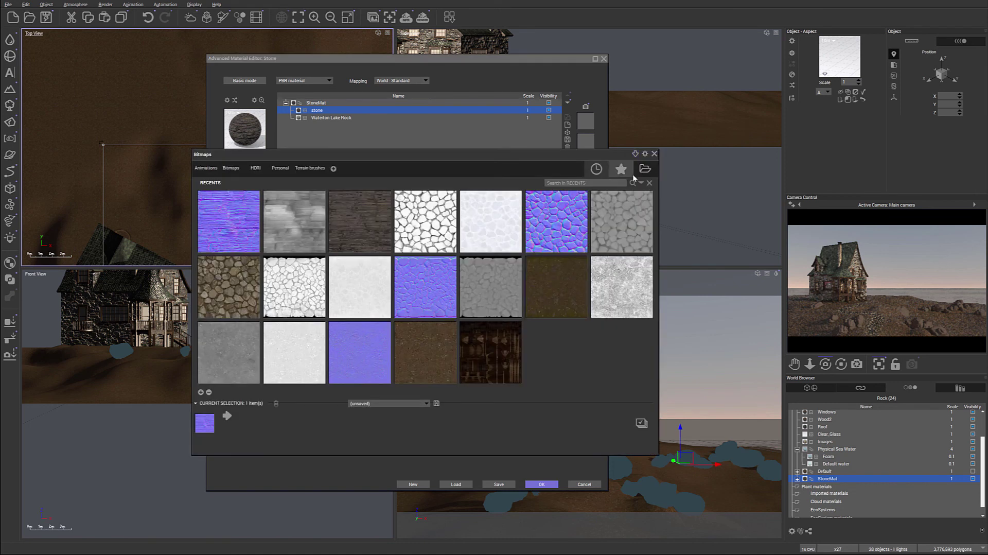
pyautogui.click(644, 170)
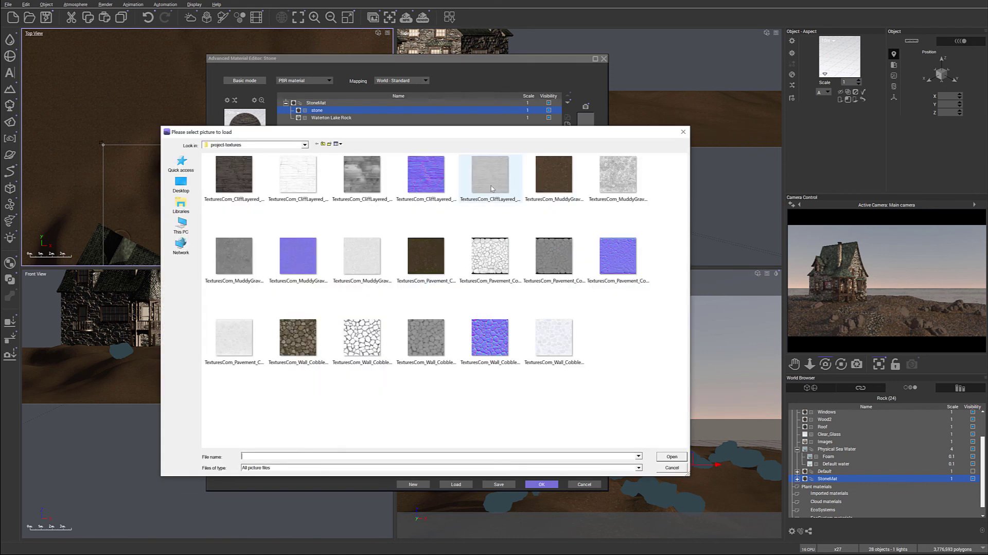
pyautogui.click(492, 189)
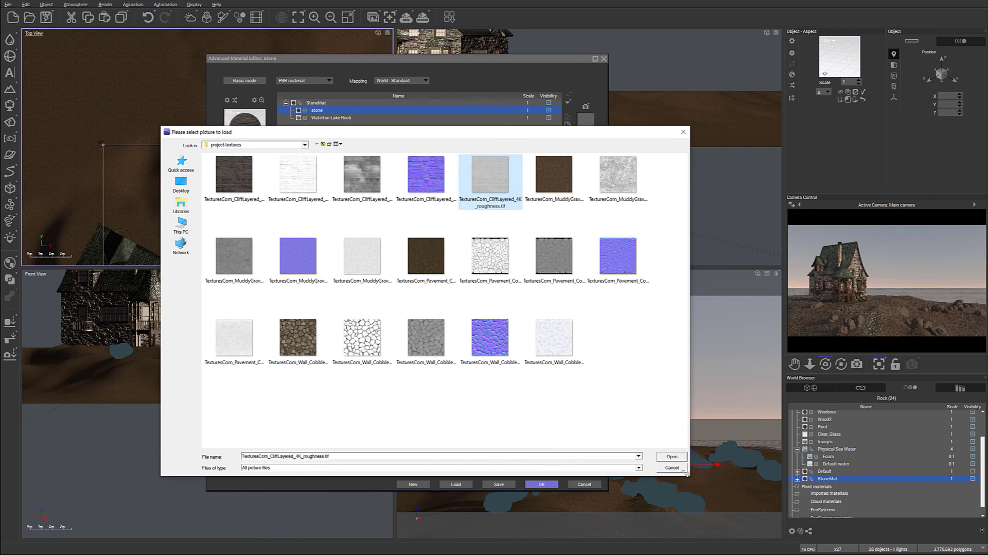
# Load the CliffLayered 4K ao map for ambient occlusion and raise alpha boost to +100%
pyautogui.click(478, 178)
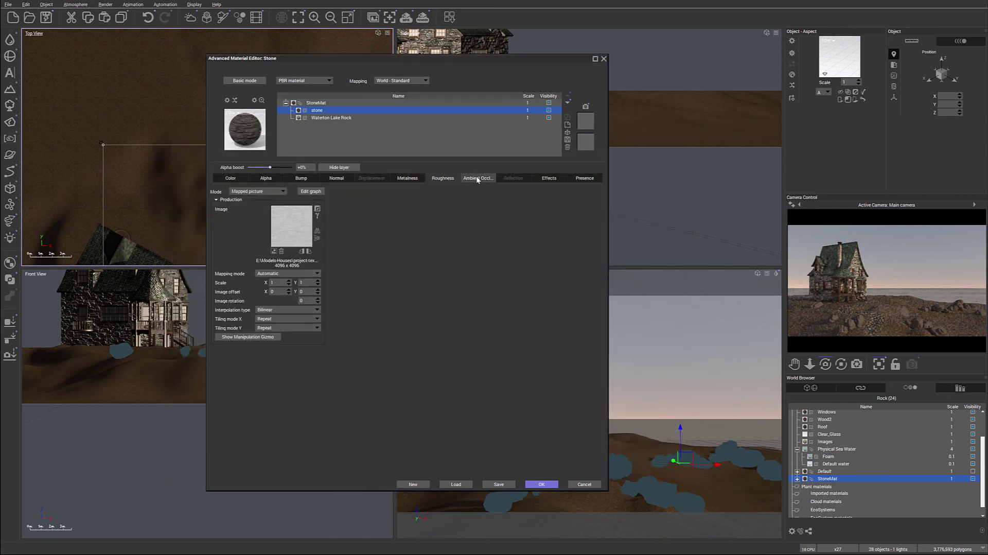
pyautogui.click(283, 191)
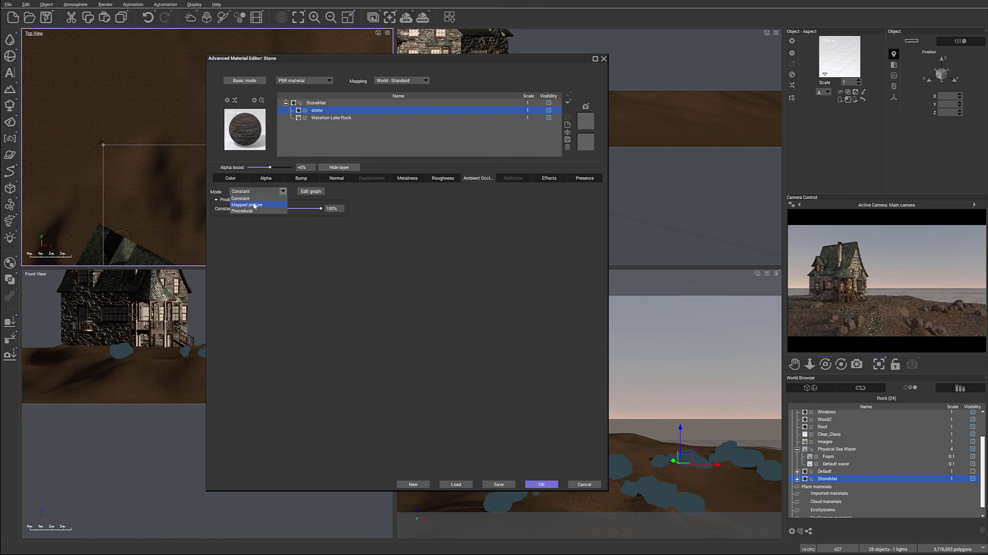
pyautogui.click(325, 220)
pyautogui.click(620, 168)
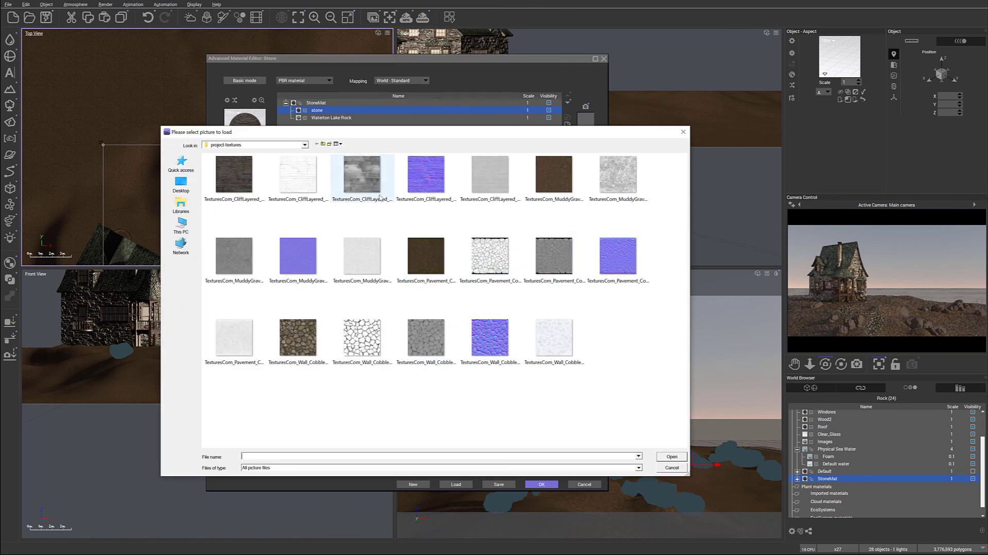
pyautogui.click(308, 174)
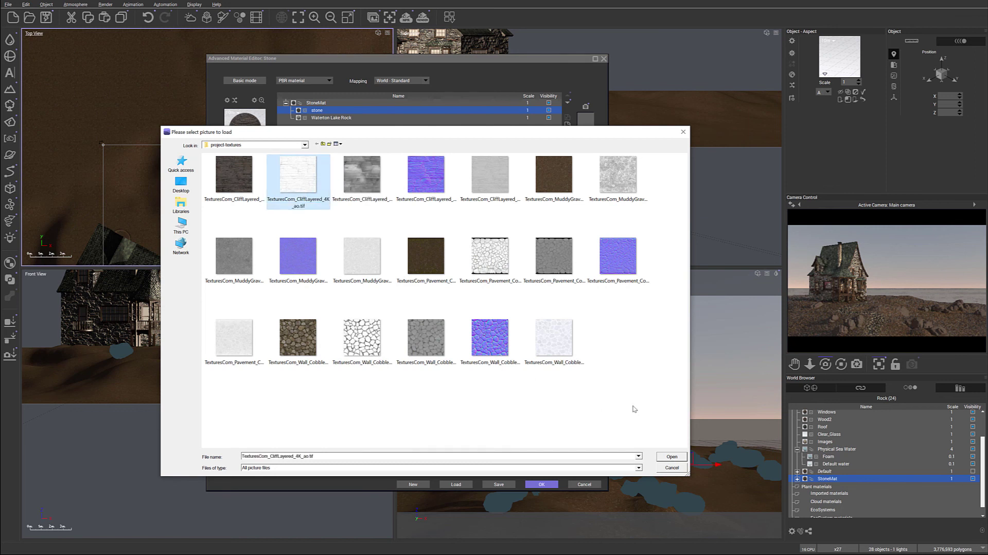
pyautogui.click(671, 456)
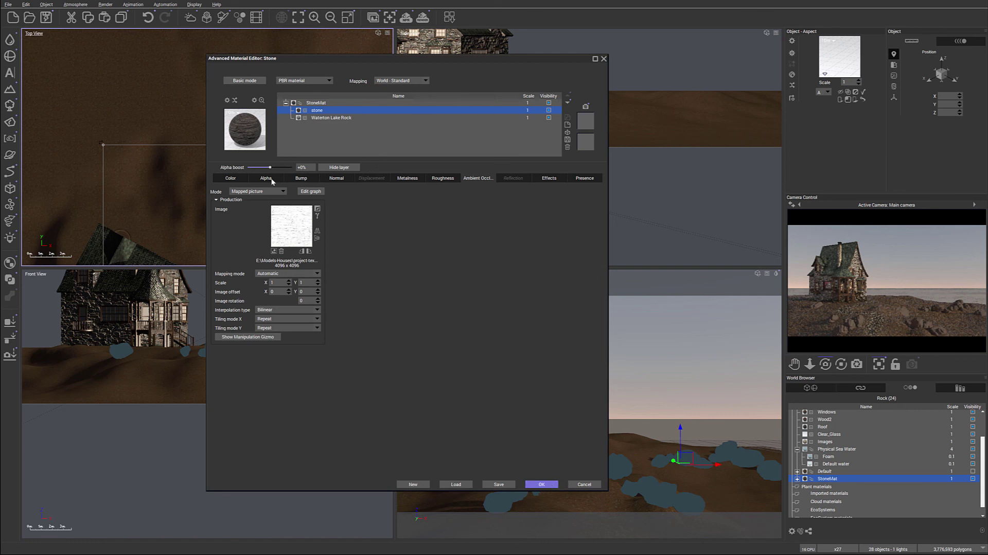
pyautogui.moveTo(276, 164); pyautogui.dragTo(294, 166)
# Apply the stone material and render the main camera view
pyautogui.click(535, 486)
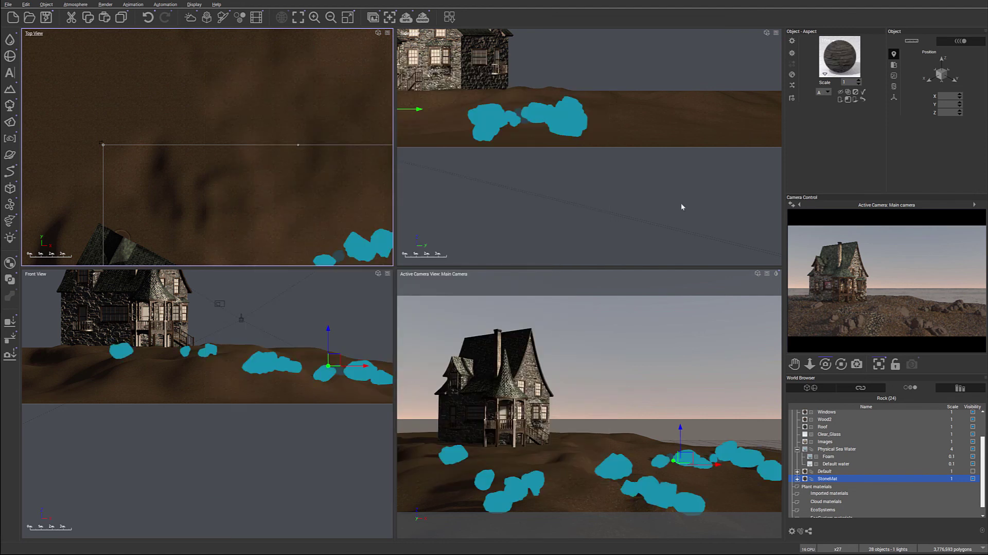
pyautogui.click(422, 17)
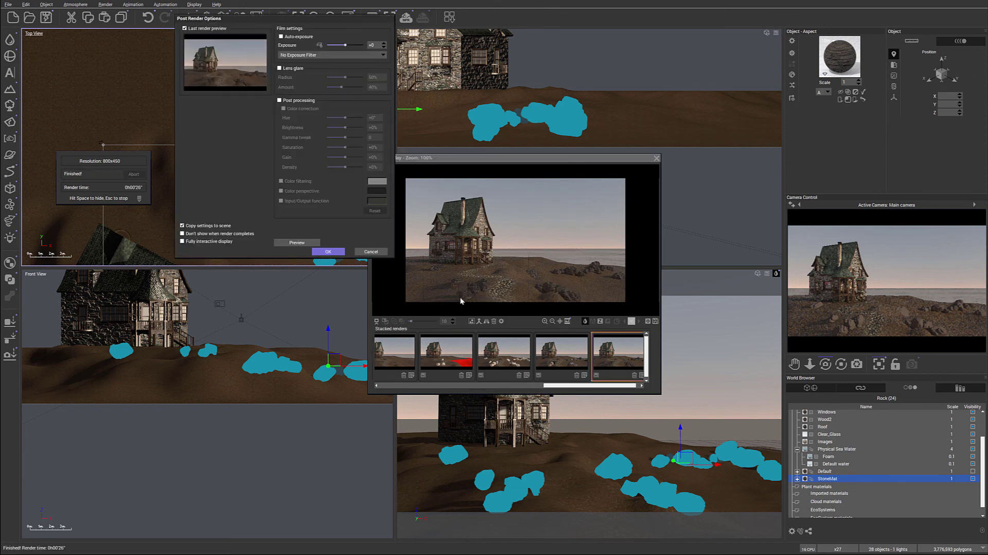
pyautogui.click(338, 255)
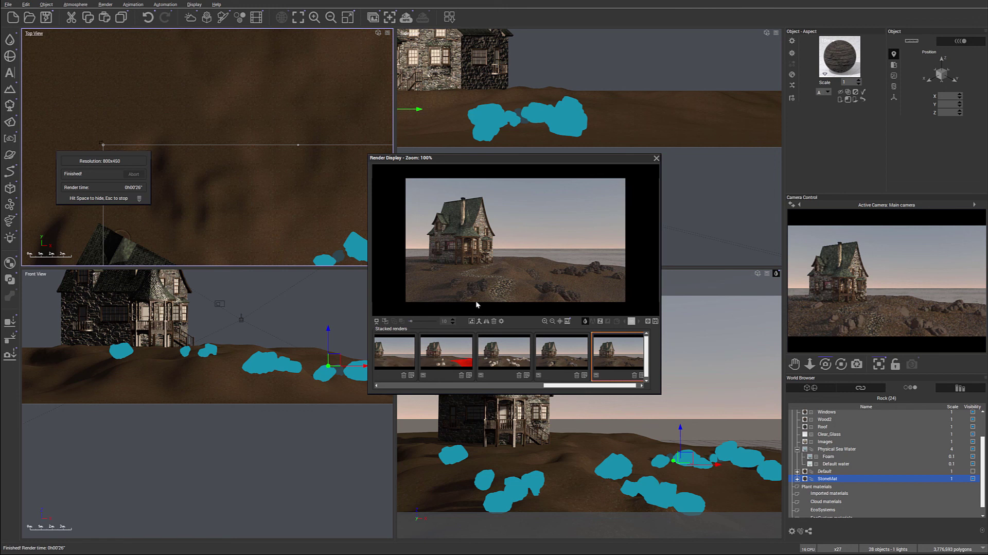
# Close the finished render and refresh the camera preview
pyautogui.click(657, 158)
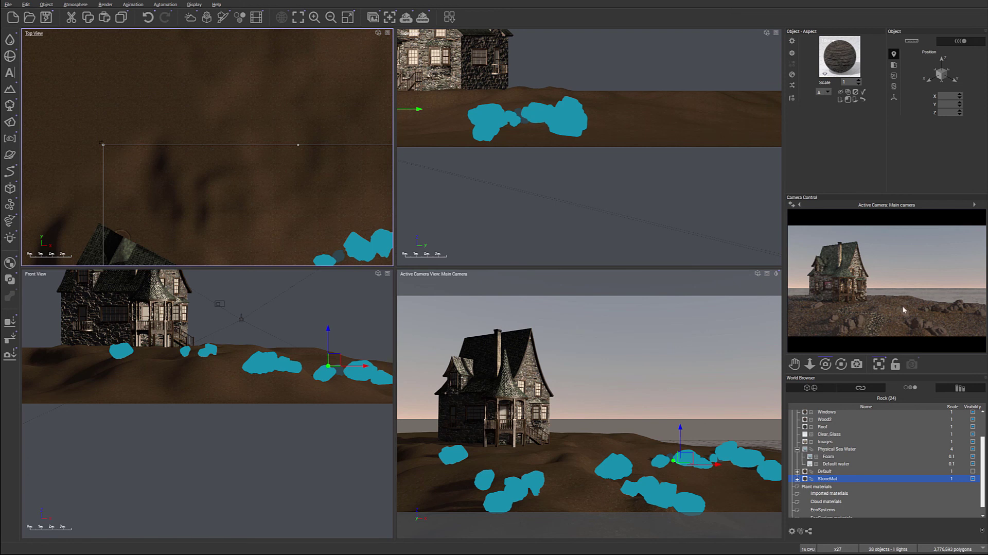
pyautogui.rightClick(842, 334)
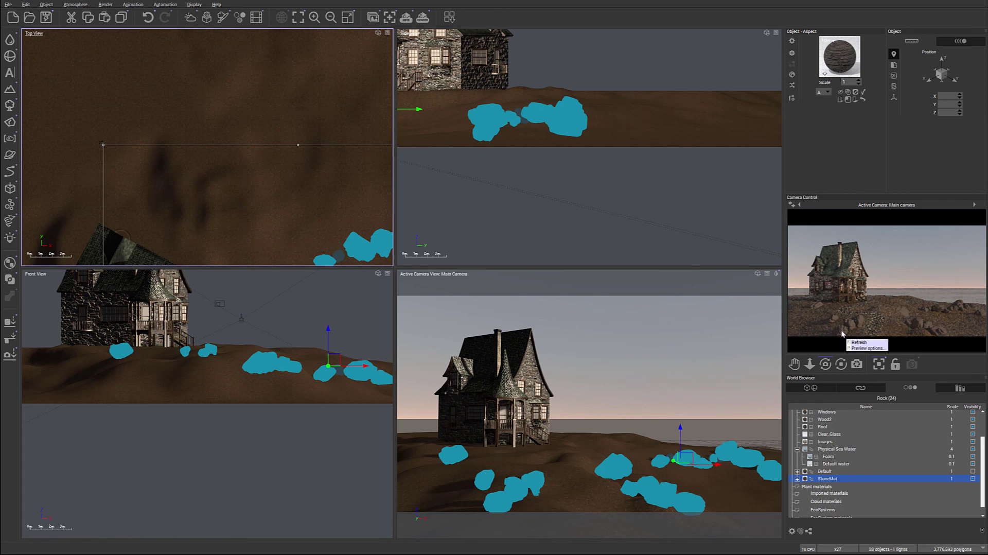
pyautogui.click(897, 284)
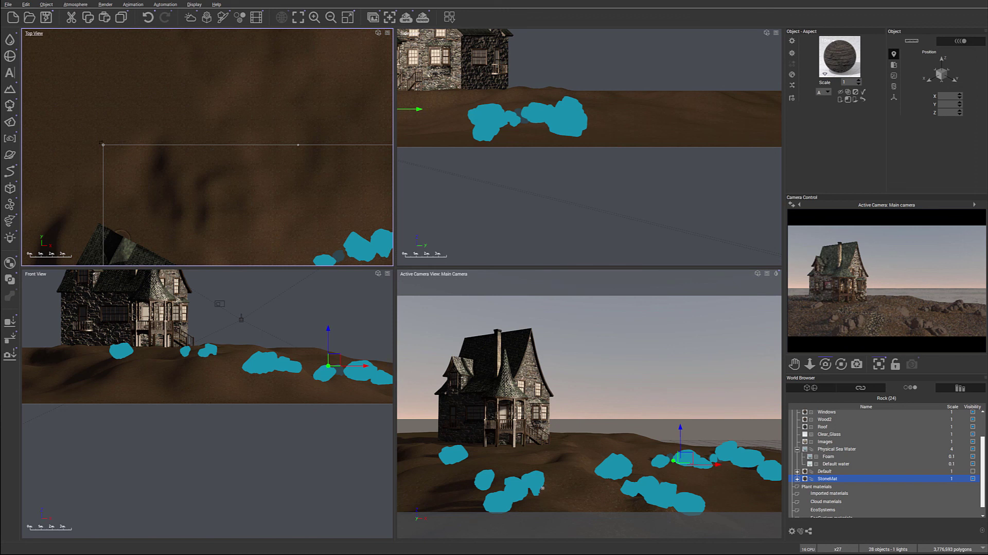